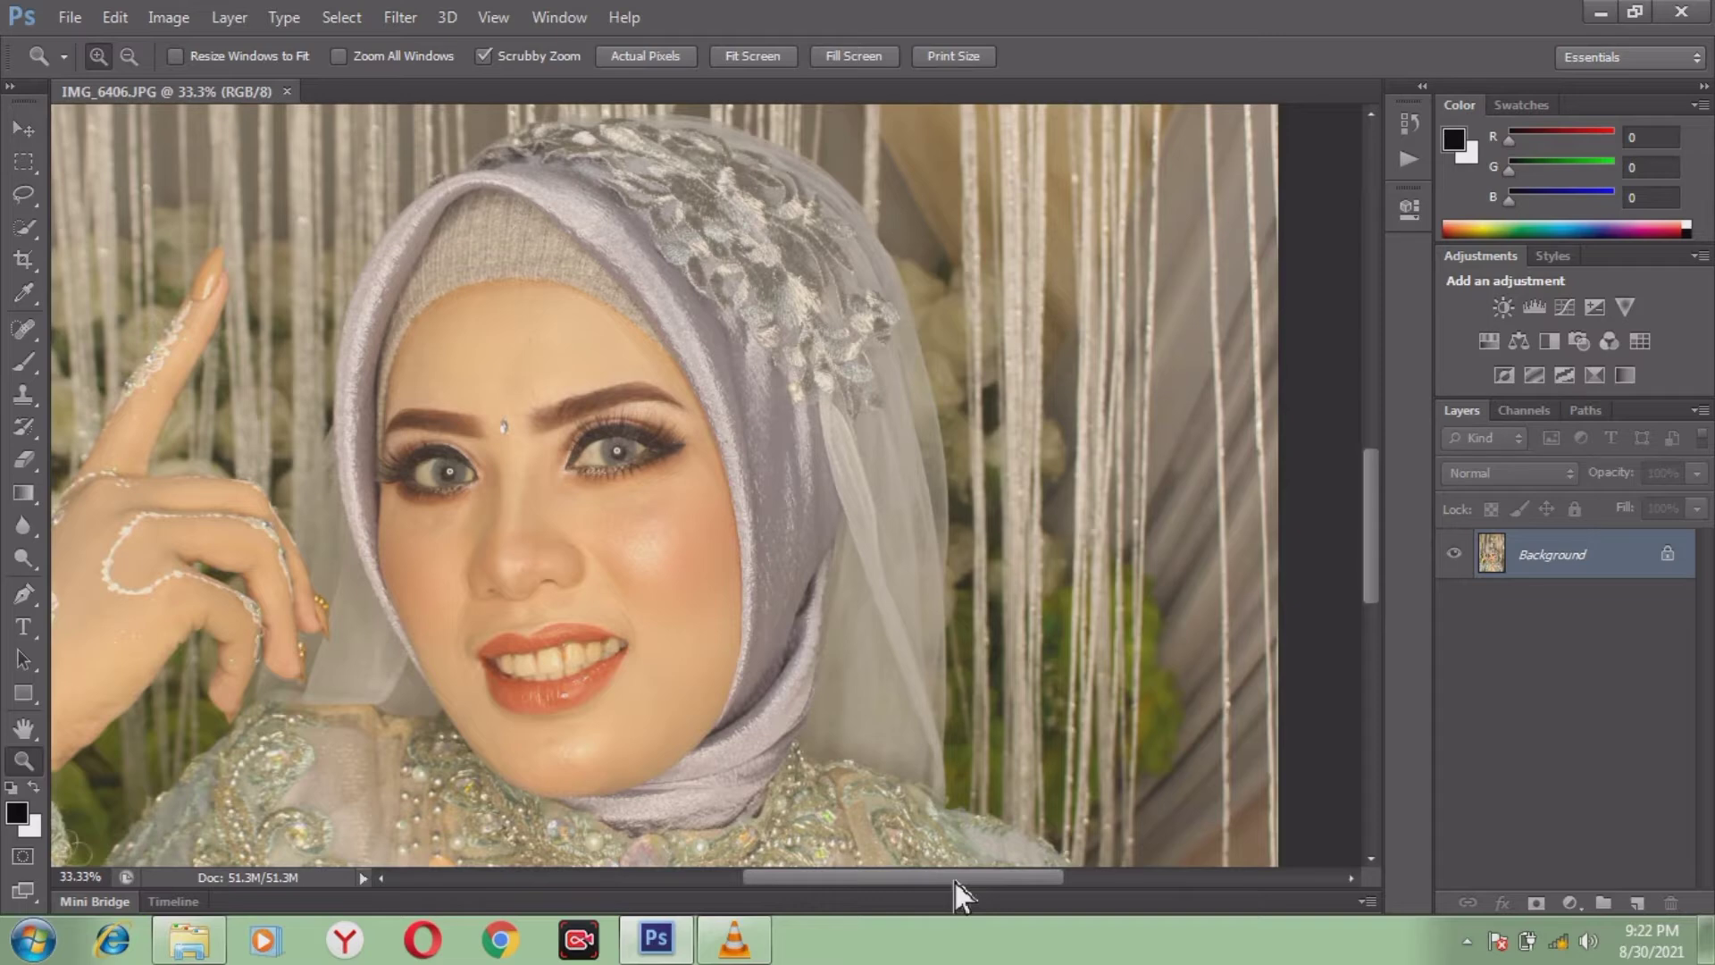
Convert the locked Background into a regular layer named Layer 0, with Normal mode and 100% opacity
{"action": "left_click_drag", "start_coordinate": [955, 882], "coordinate": [899, 879]}
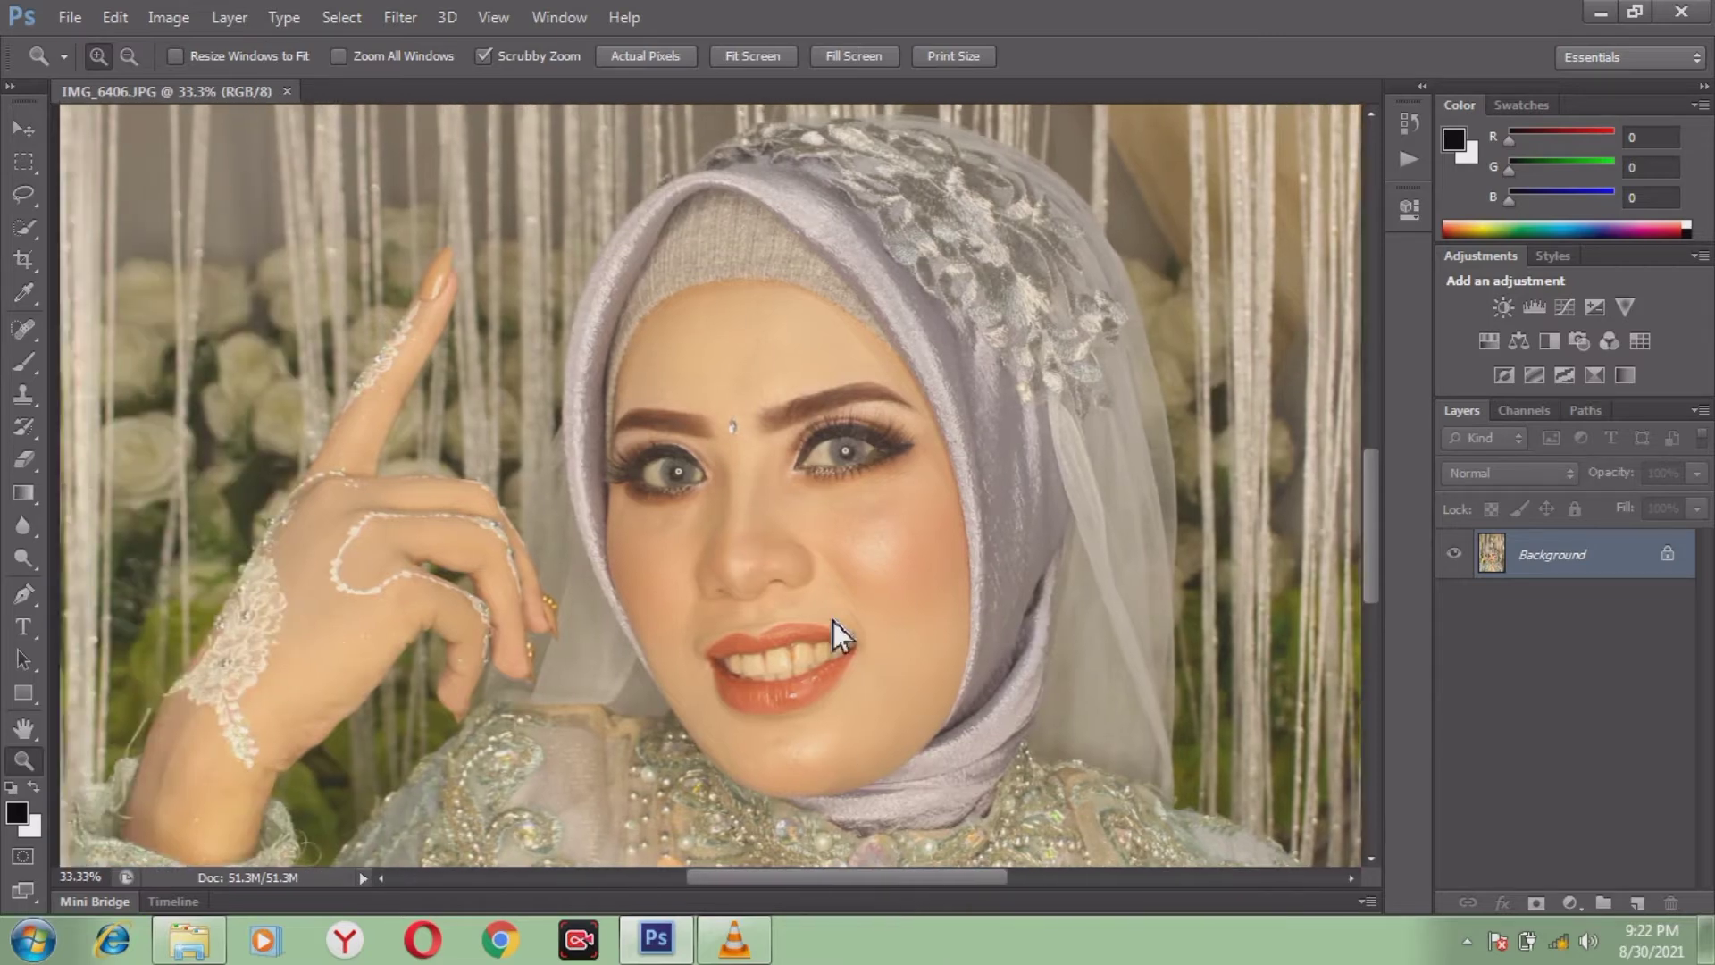
{"action": "left_click", "coordinate": [835, 621]}
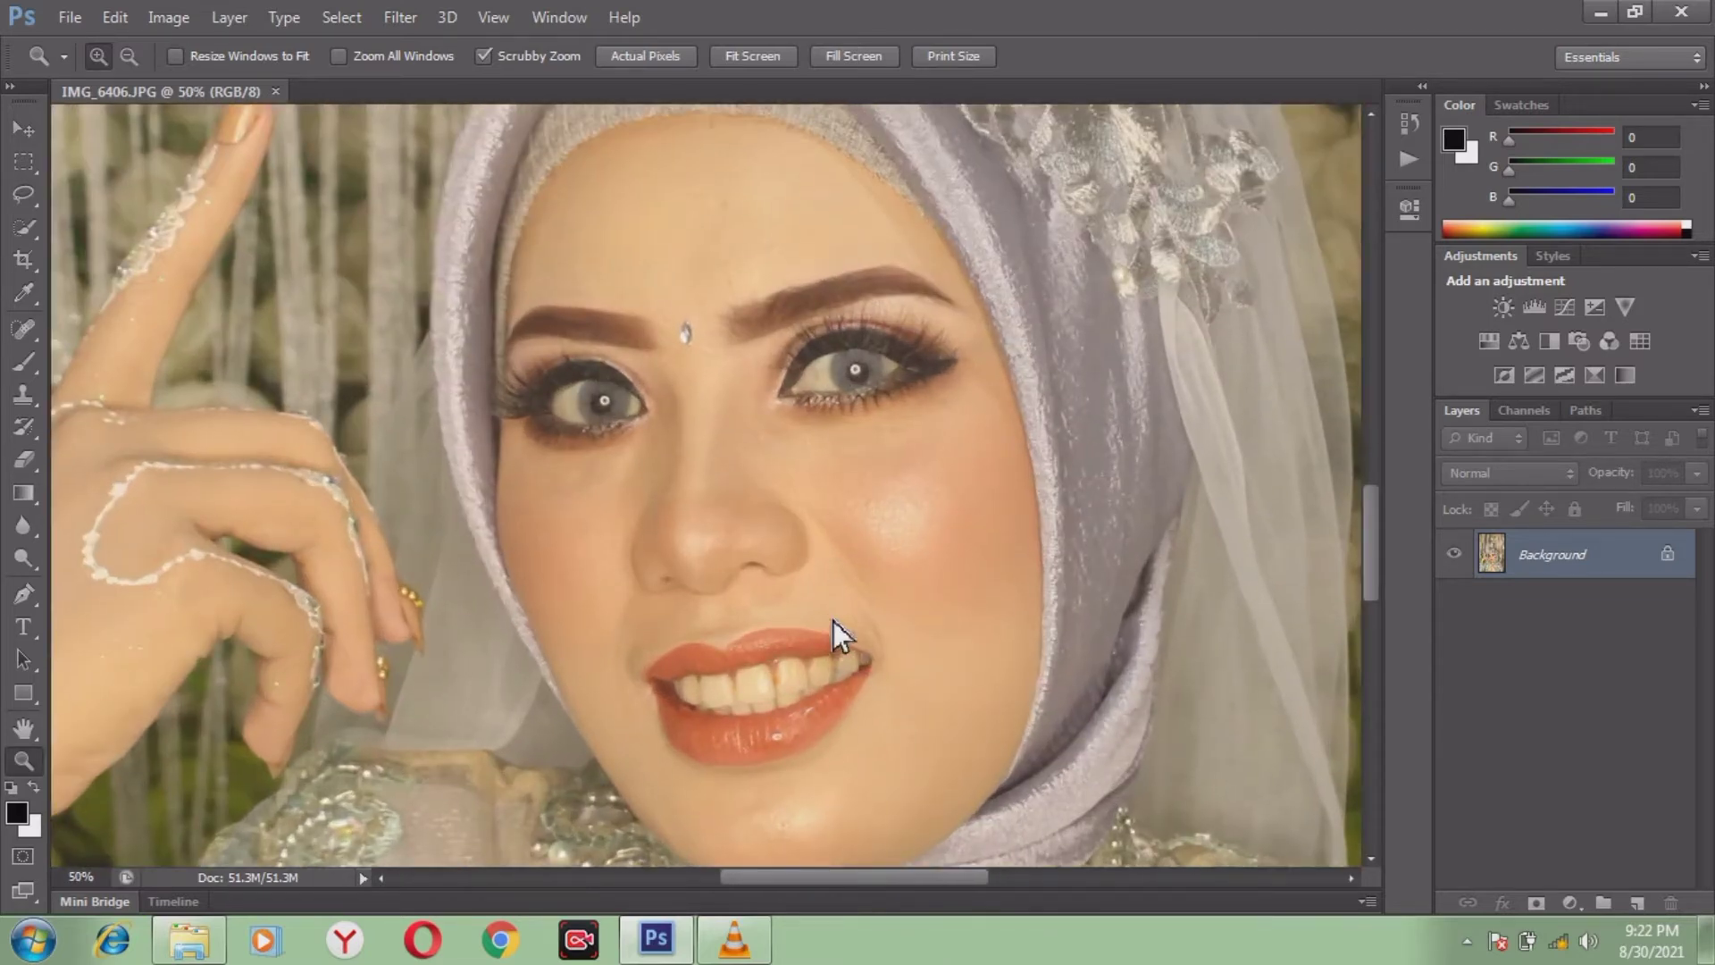
{"action": "left_click", "coordinate": [832, 620]}
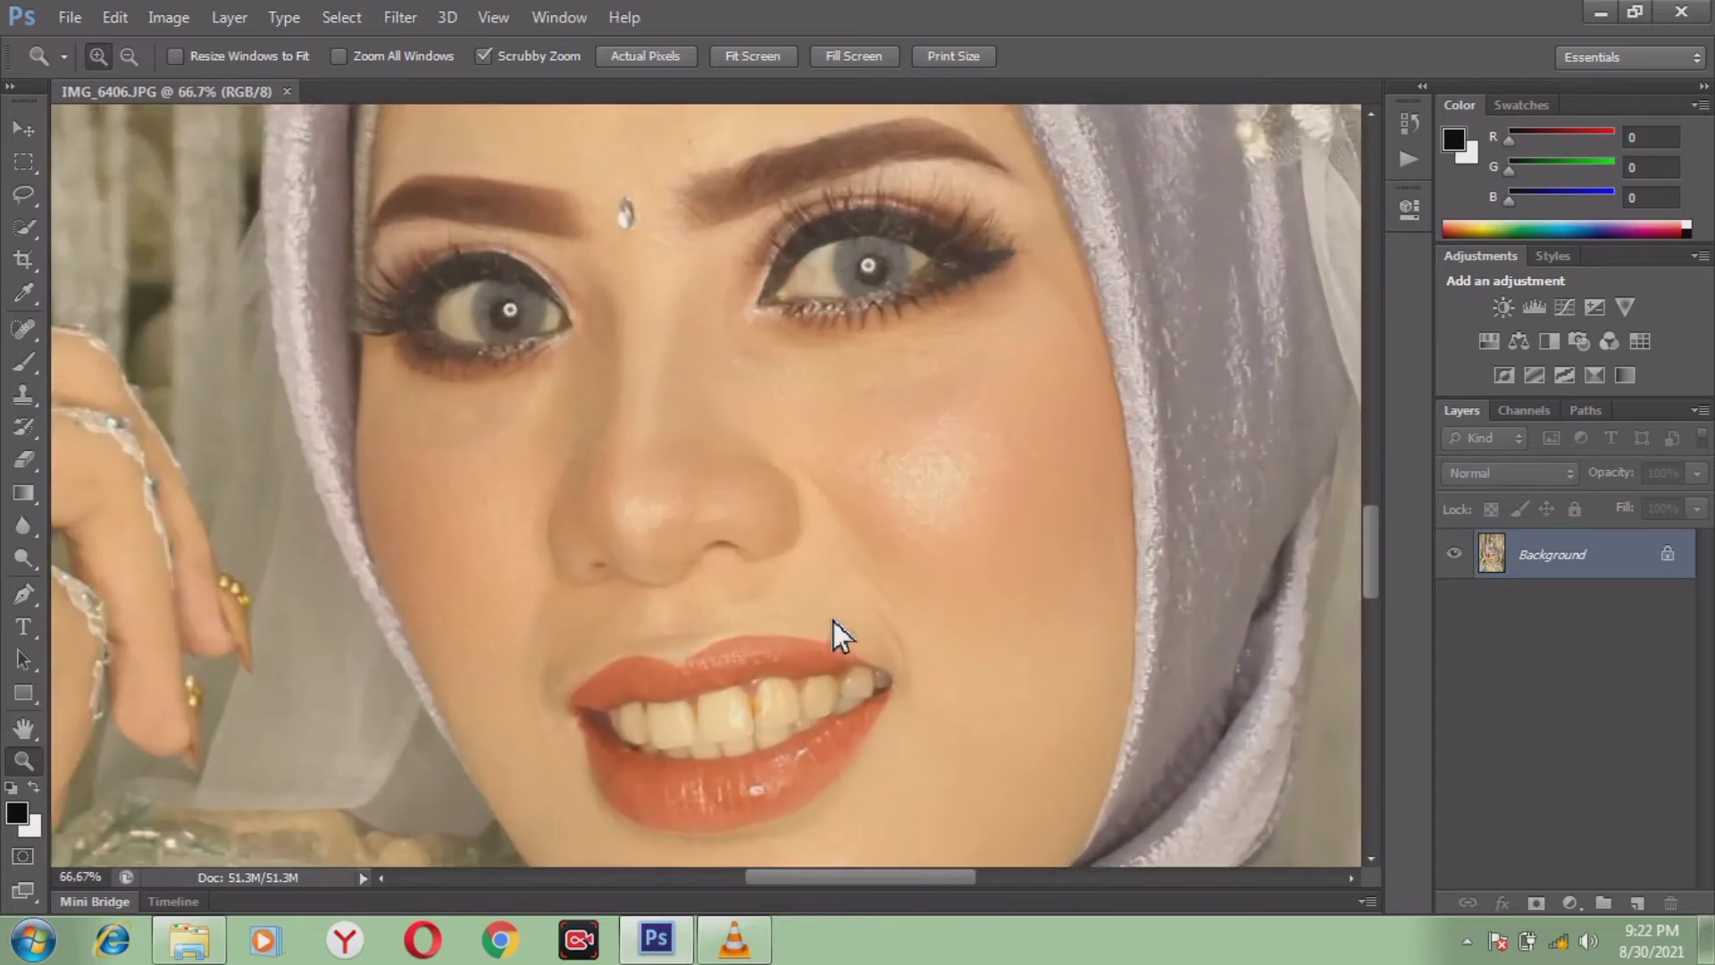
{"action": "left_click", "coordinate": [832, 621]}
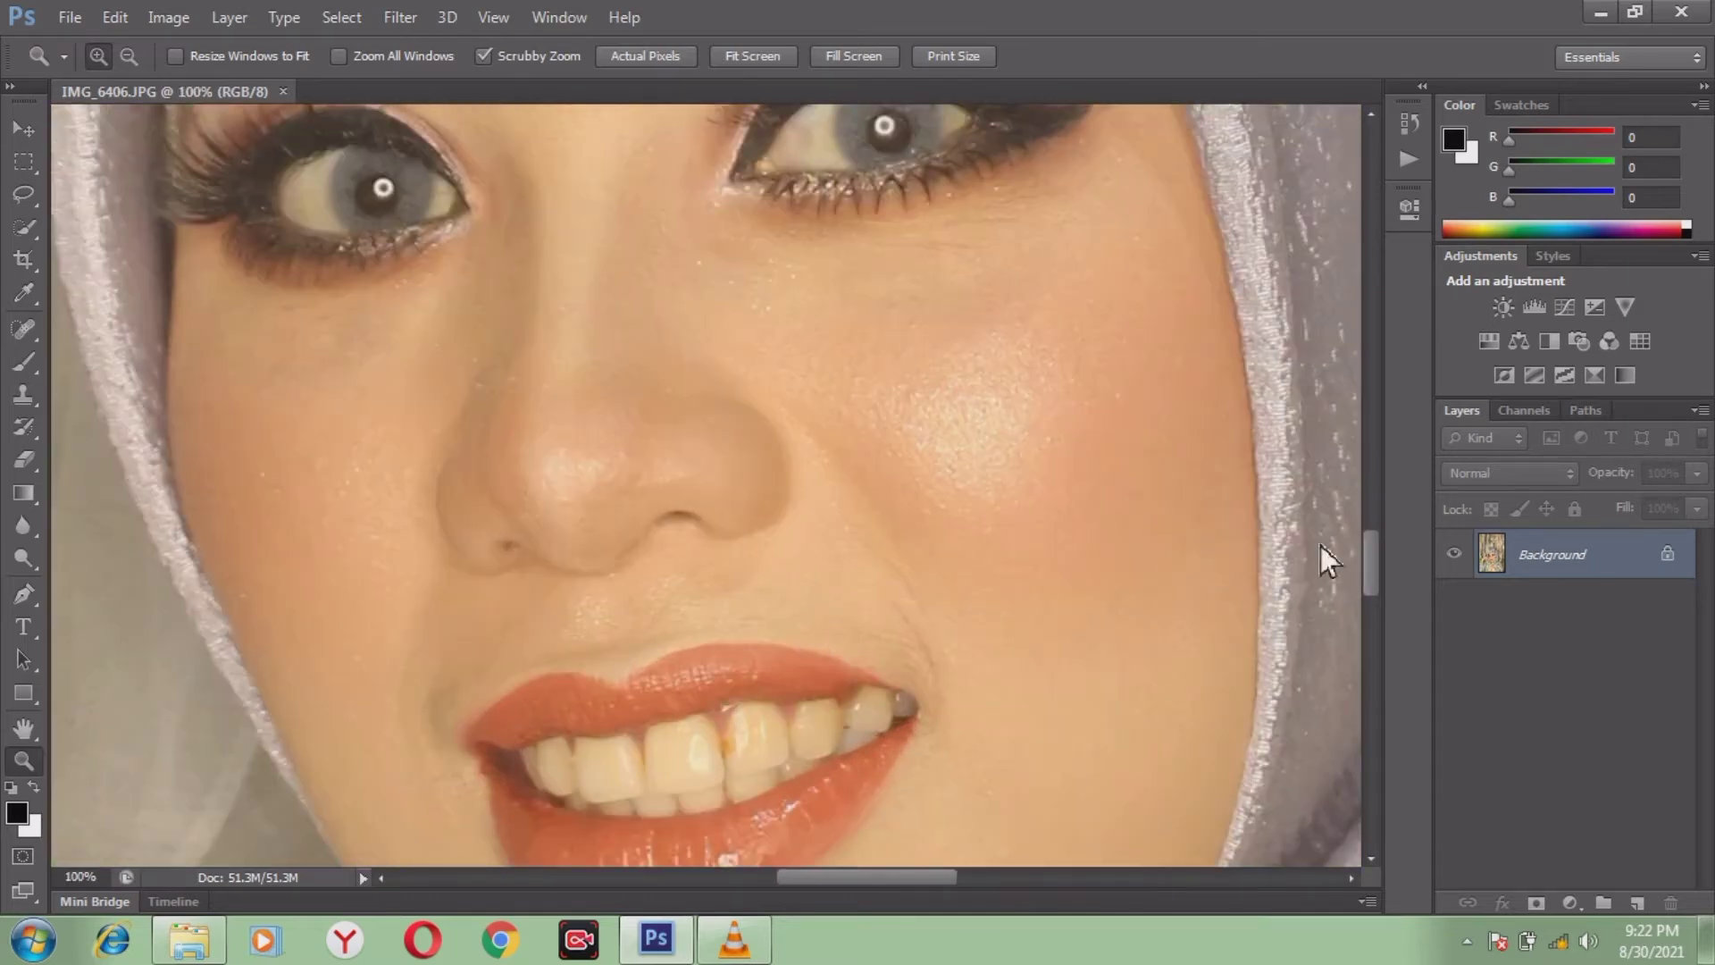
{"action": "mouse_move", "coordinate": [1378, 566]}
{"action": "left_mouse_down"}
{"action": "mouse_move", "coordinate": [1372, 516]}
{"action": "mouse_move", "coordinate": [1377, 549]}
{"action": "left_mouse_up"}
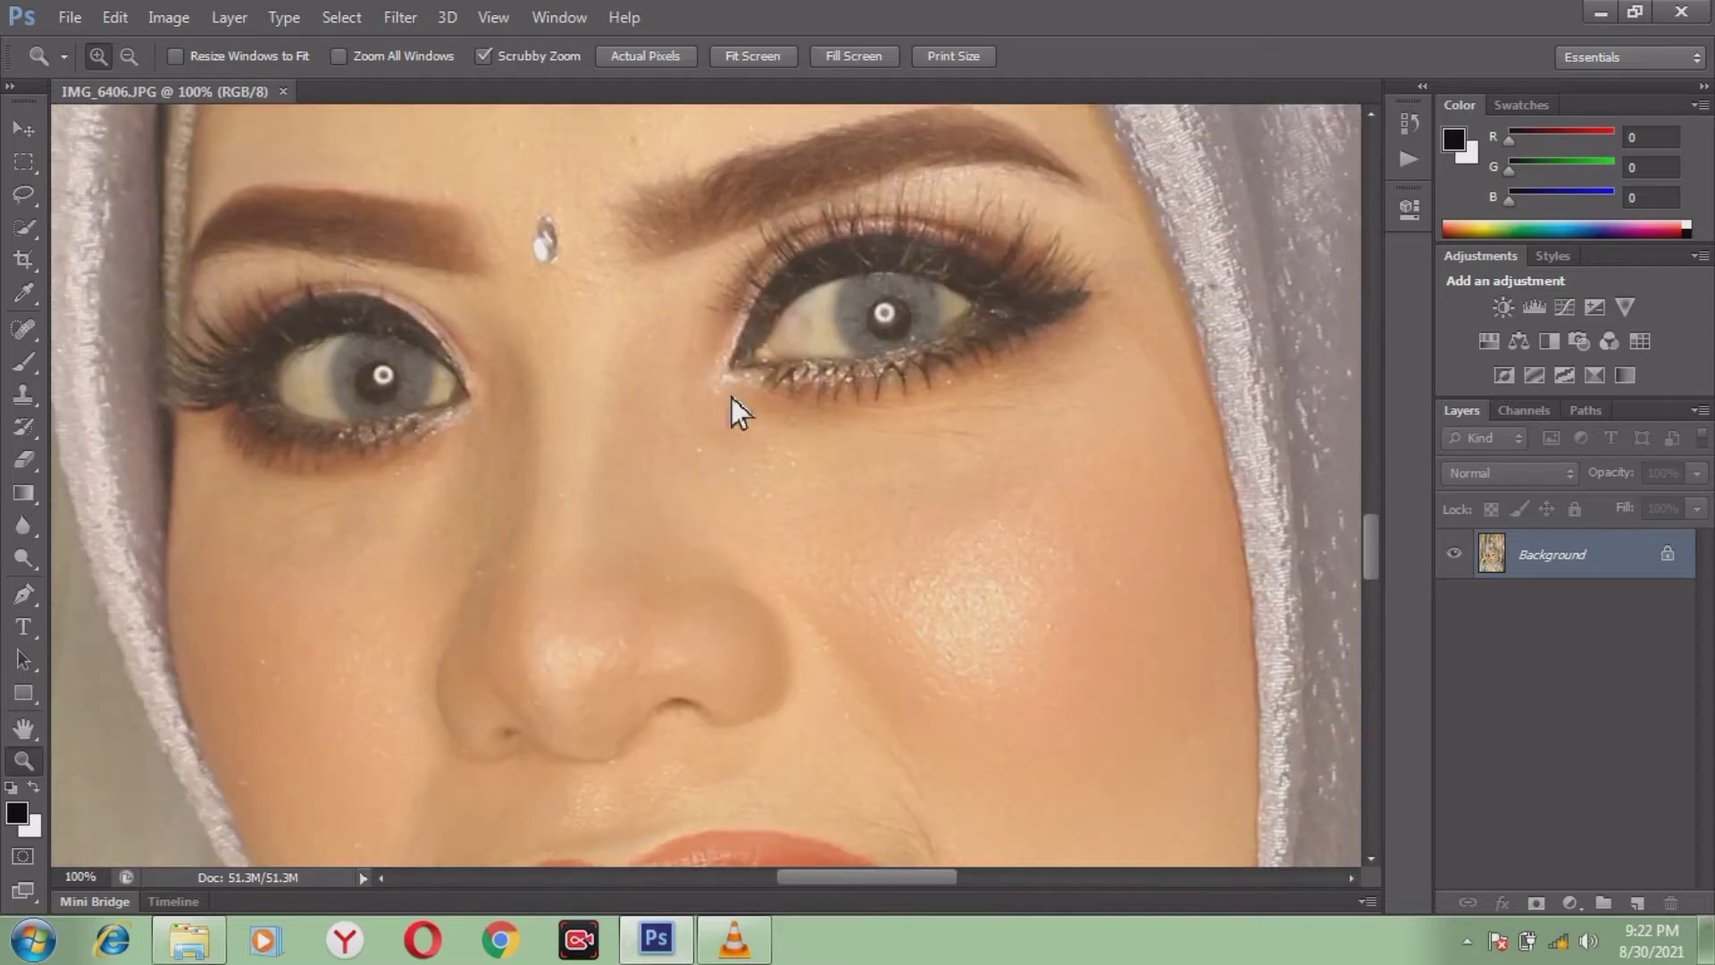
{"action": "left_click", "coordinate": [630, 532], "text": "alt"}
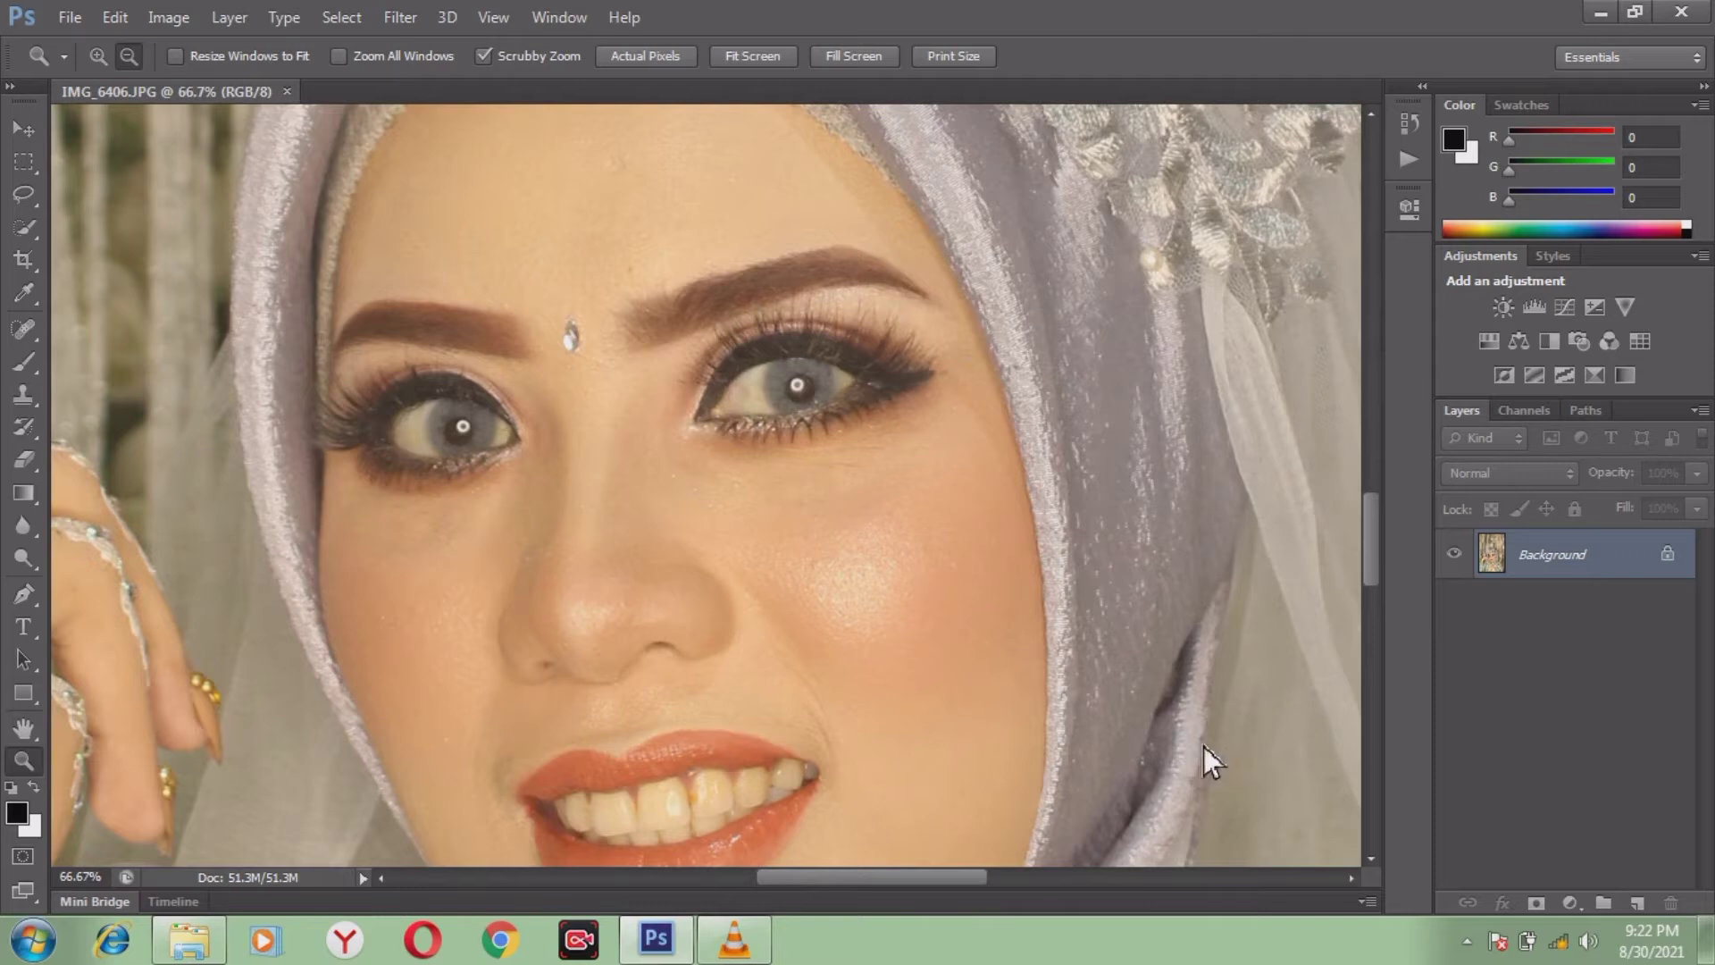
{"action": "double_click", "coordinate": [1576, 572]}
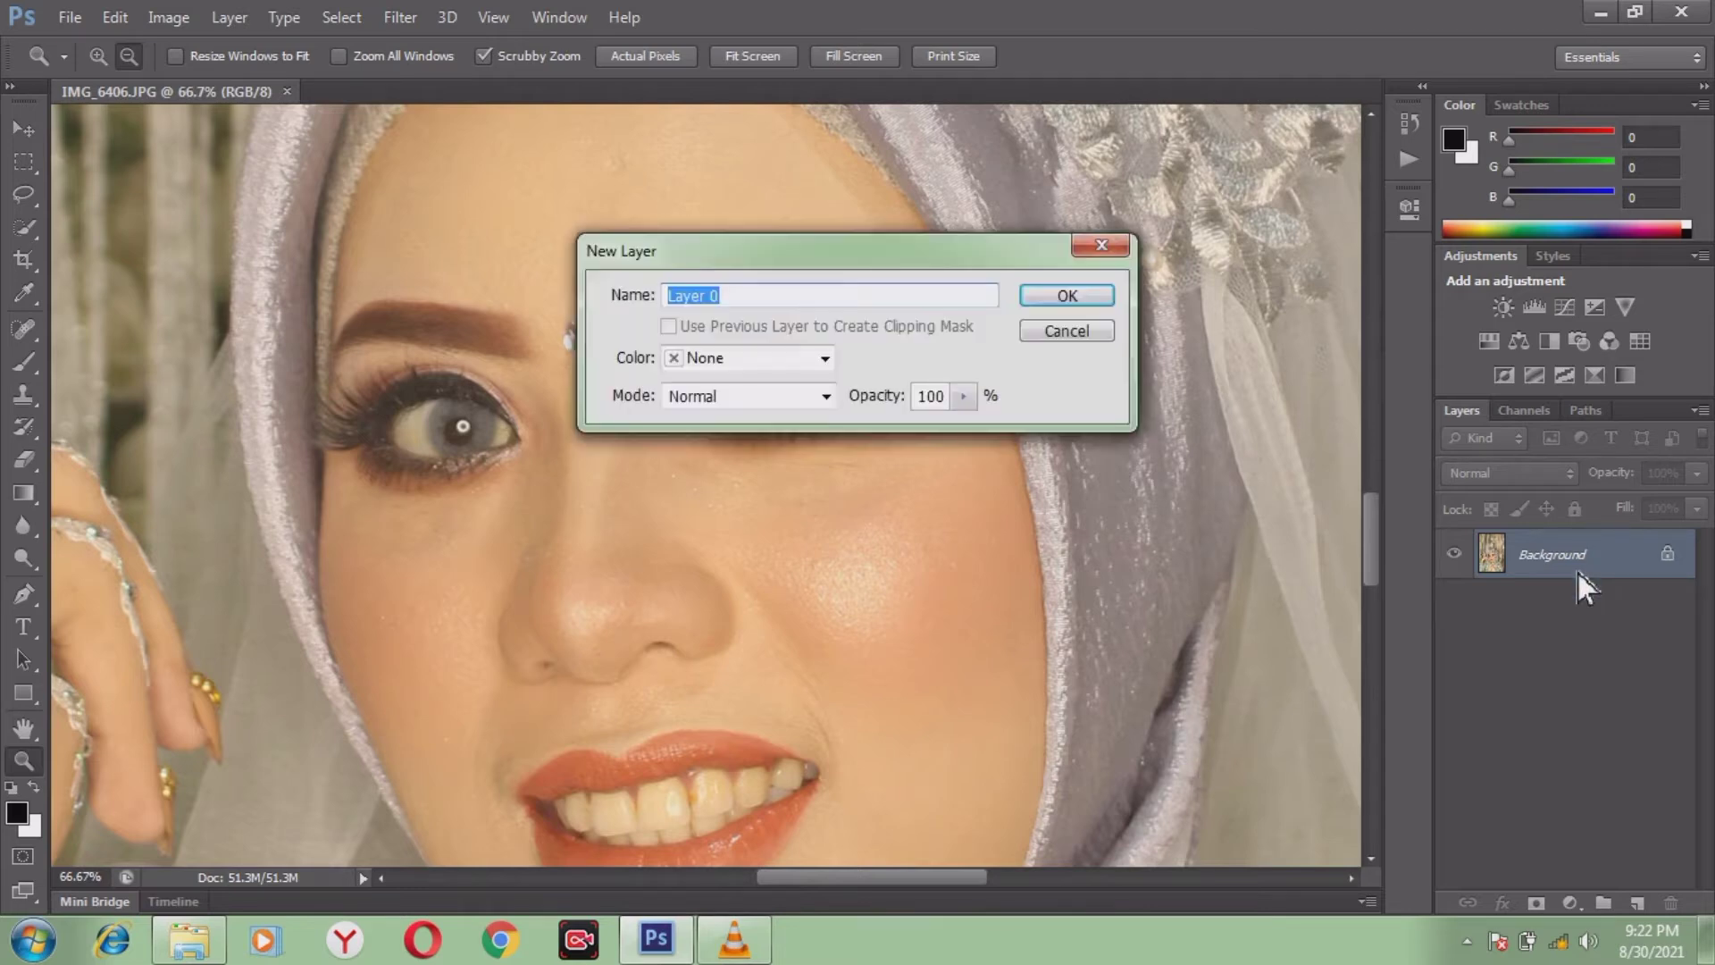
{"action": "left_click", "coordinate": [1070, 297]}
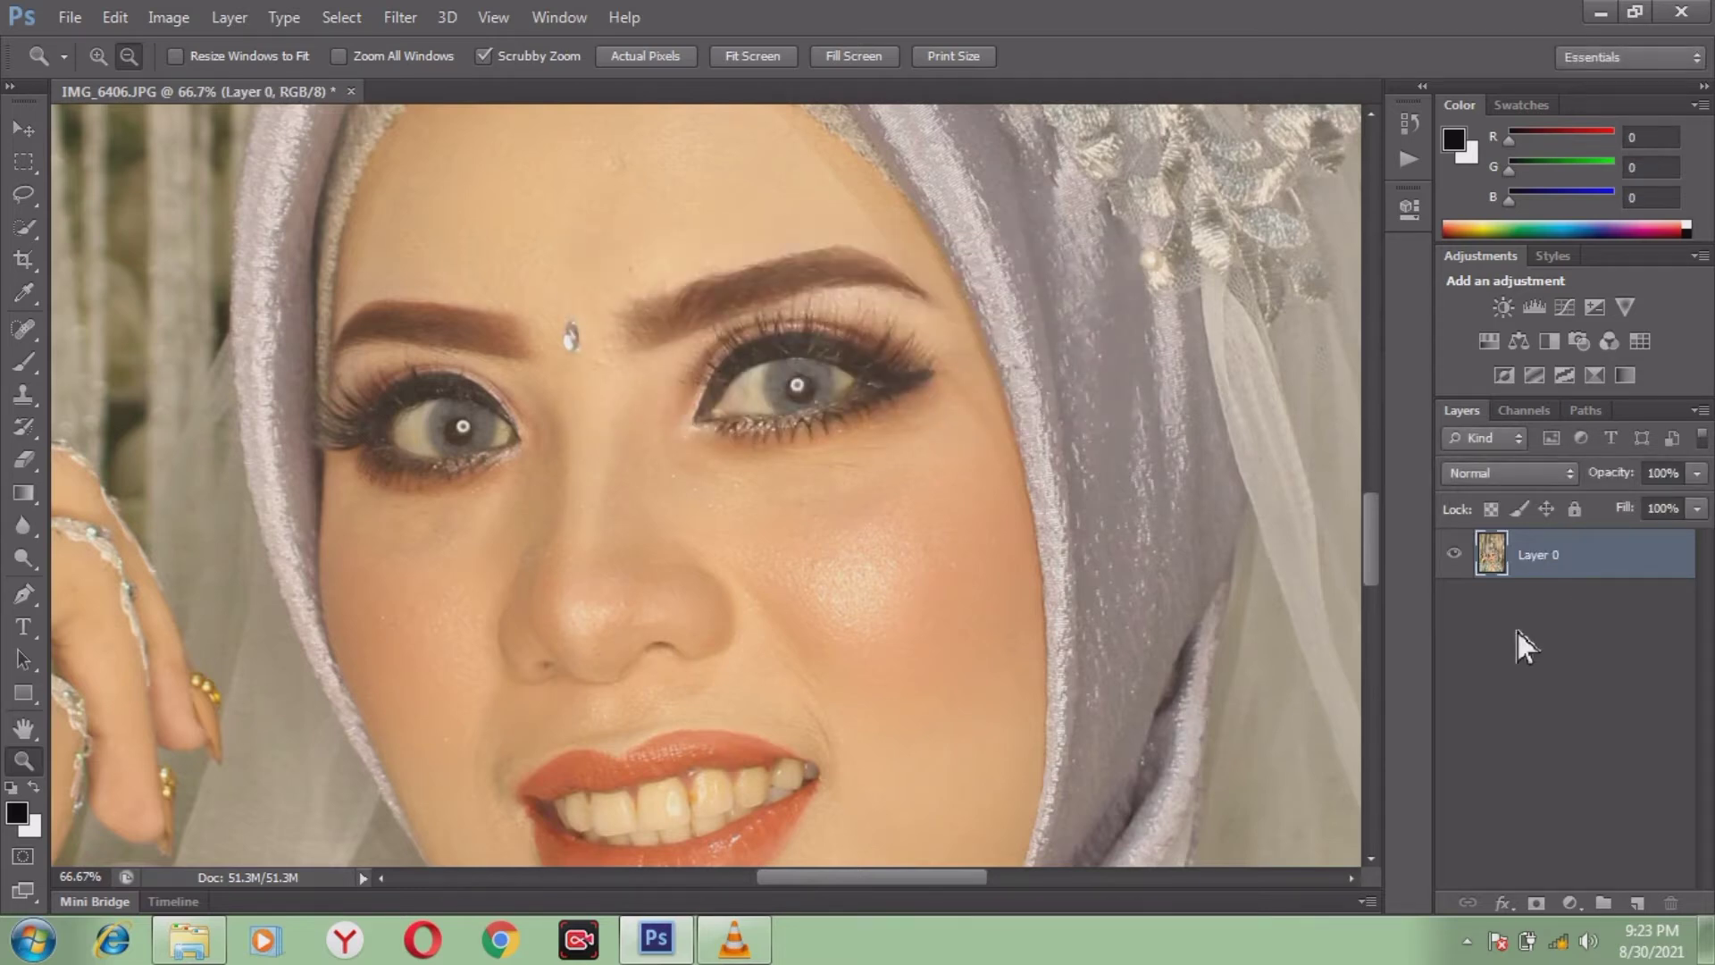
Duplicate Layer 0 within the same document as Layer 0 copy
{"action": "right_click", "coordinate": [1555, 559]}
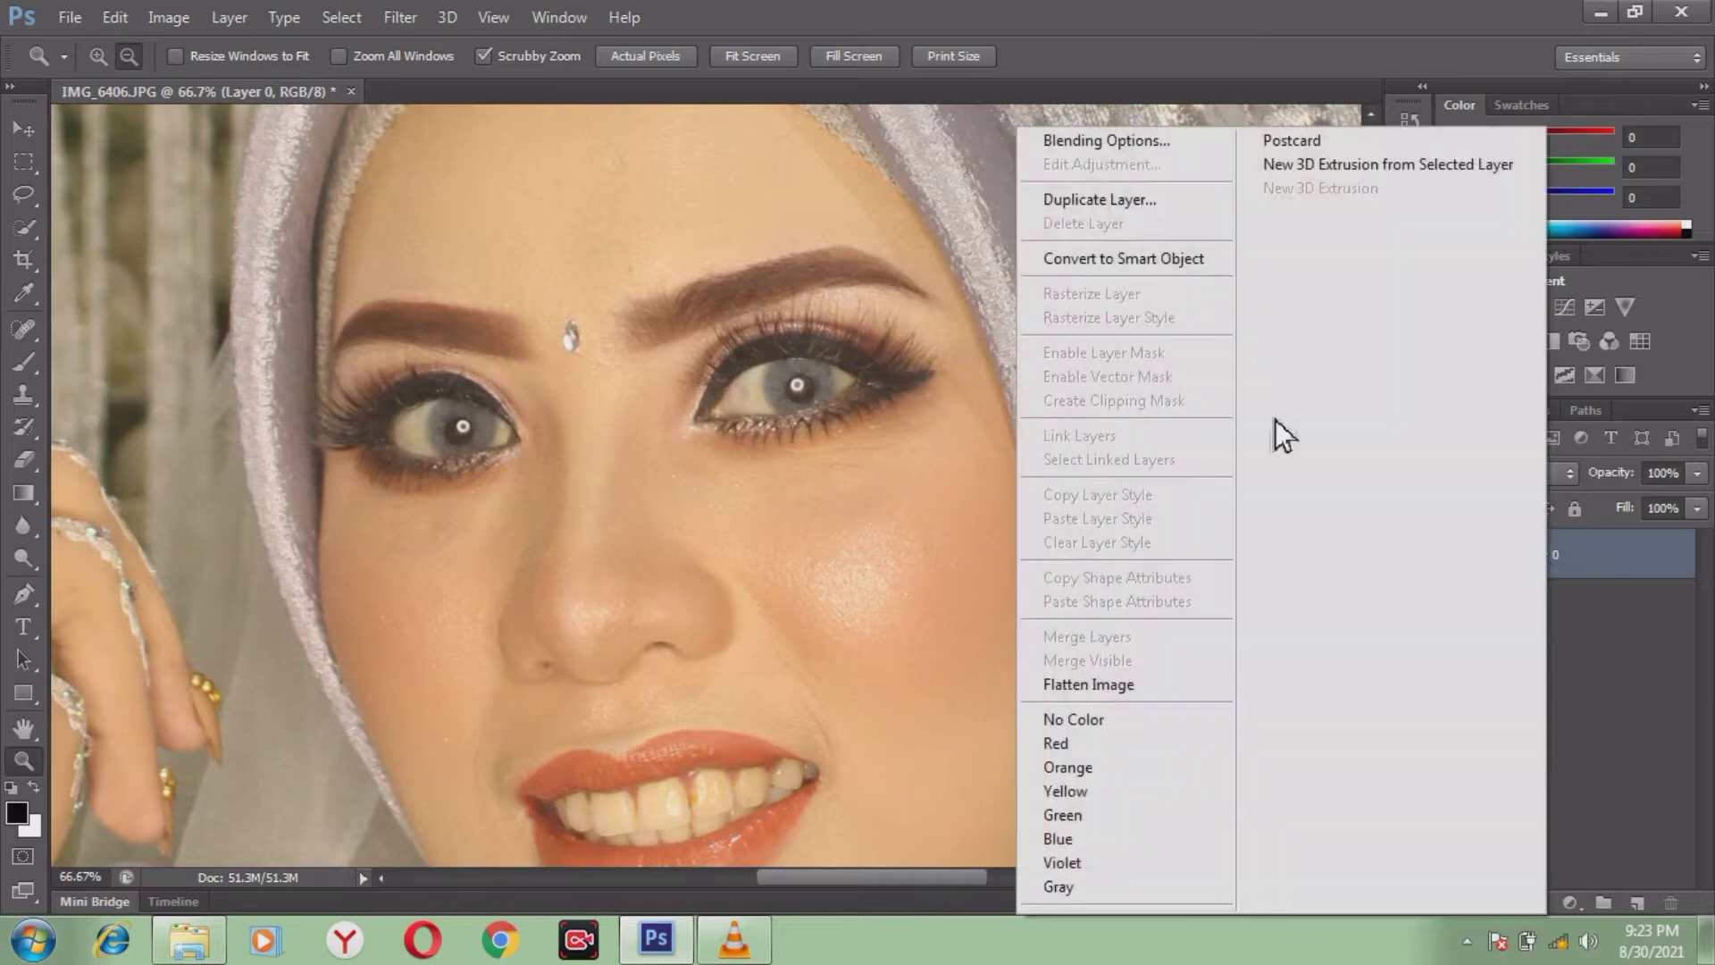
{"action": "left_click", "coordinate": [1117, 202]}
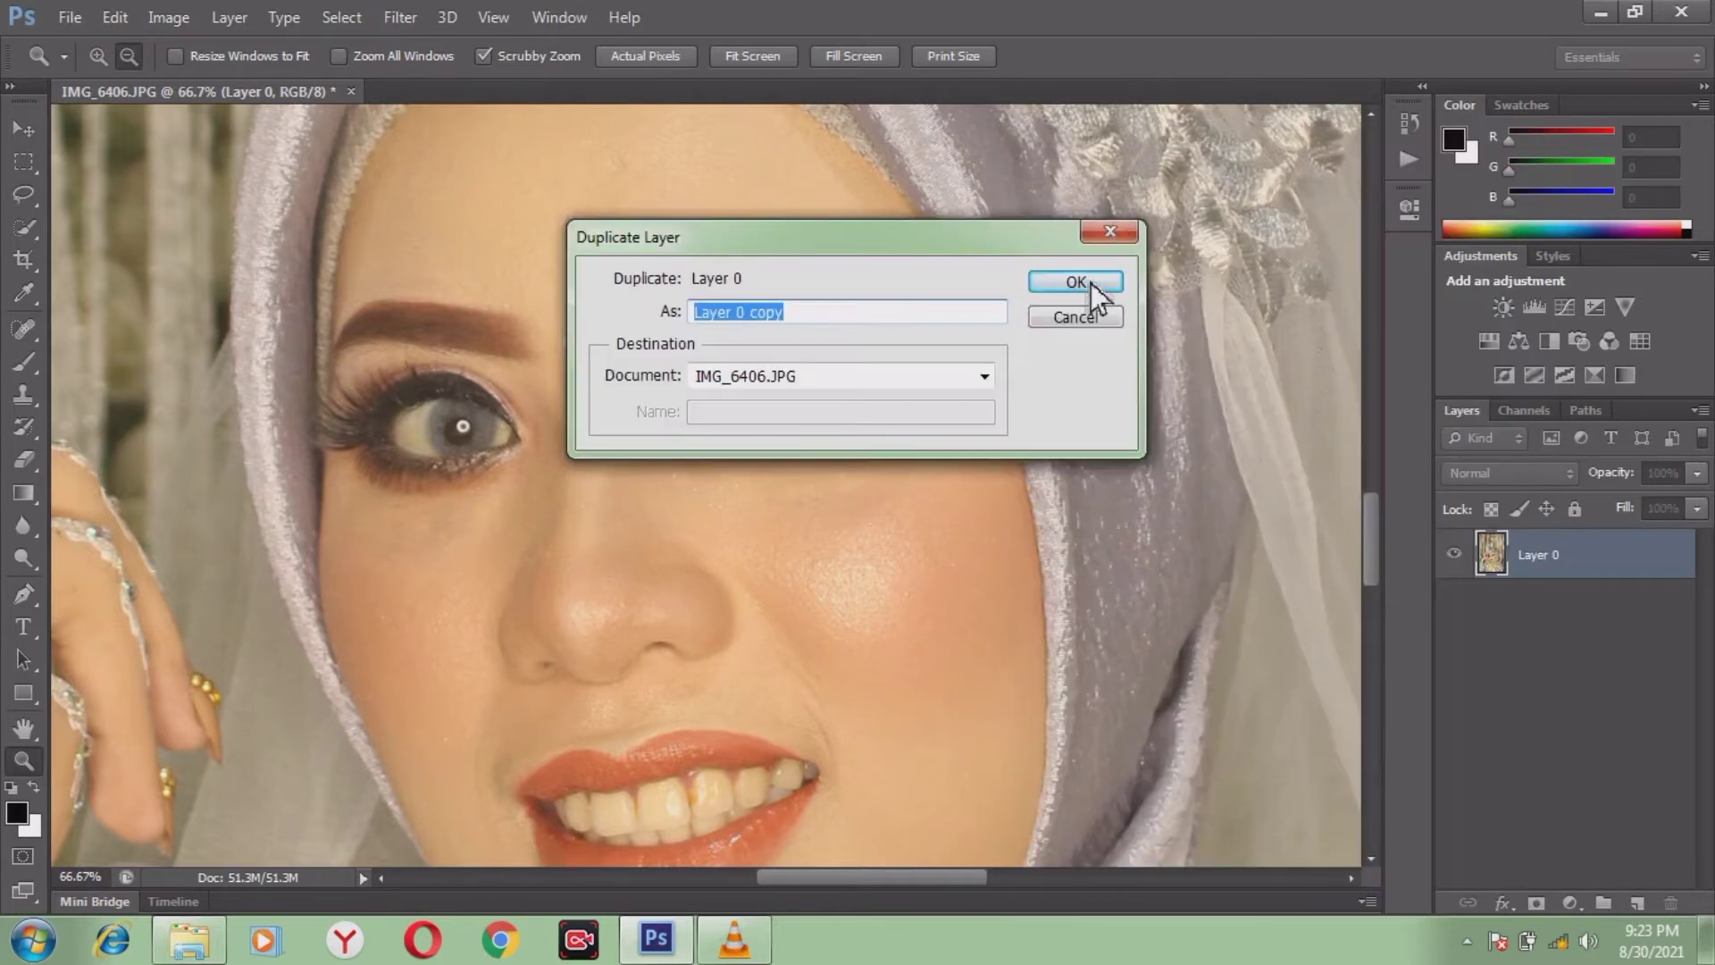
{"action": "left_click", "coordinate": [1091, 286]}
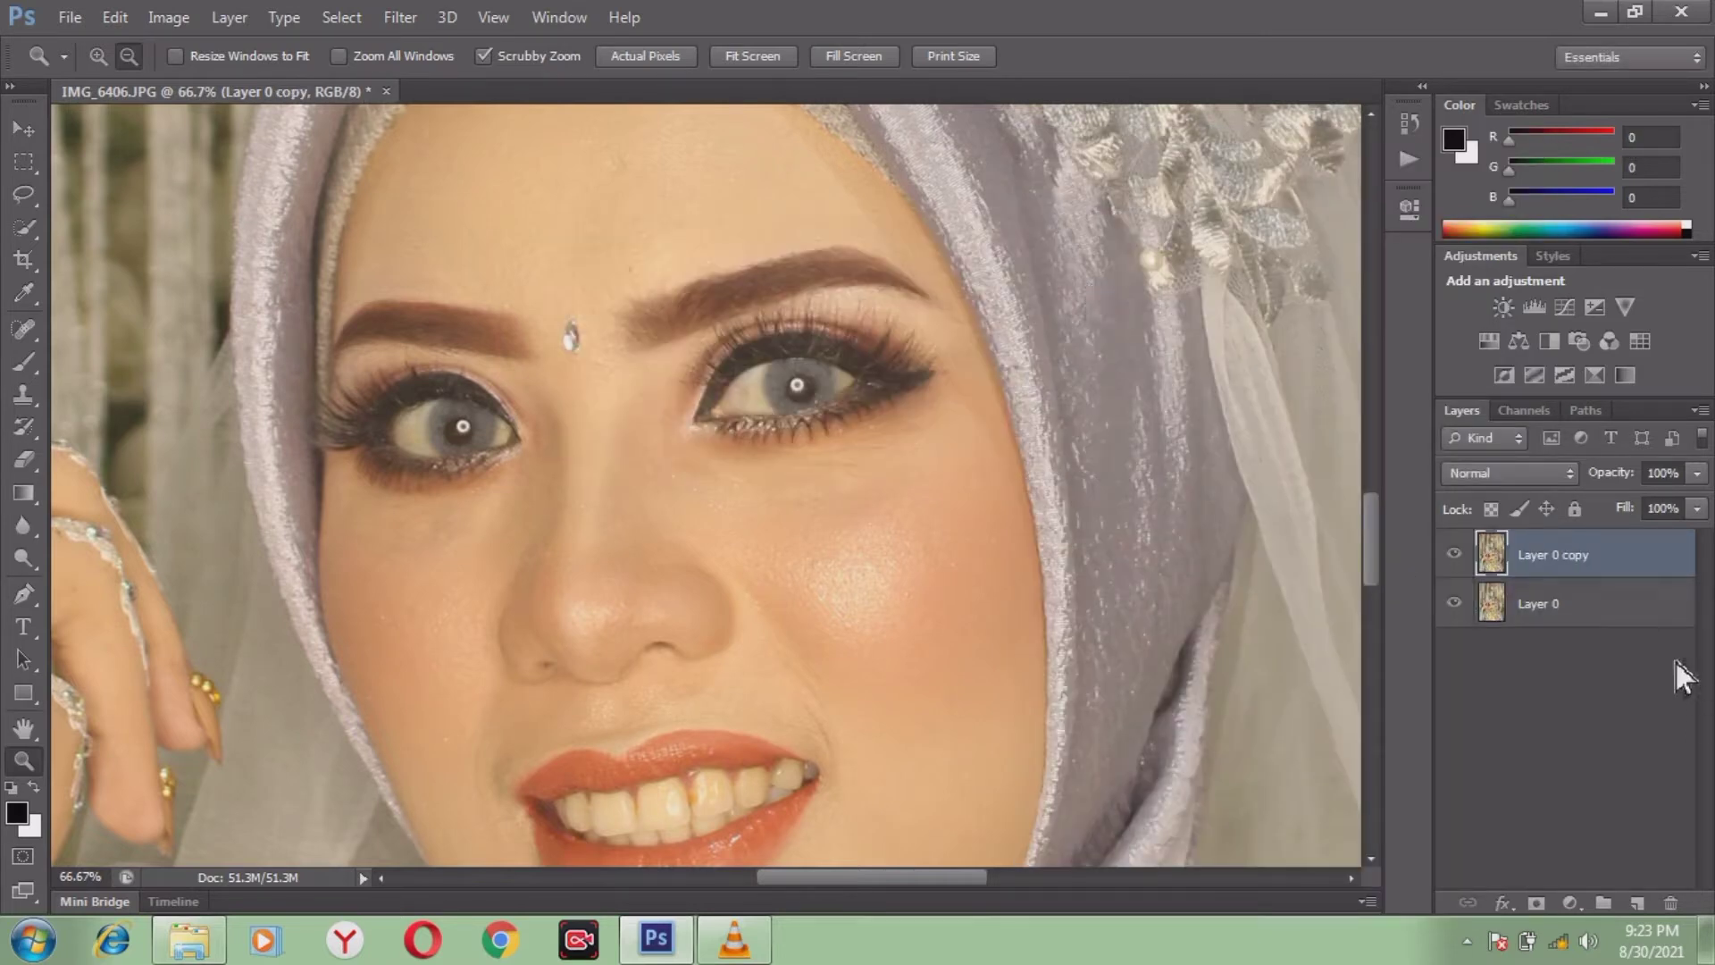
Hide Layer 0 copy and apply a Gaussian Blur with a 4.0 pixel radius to Layer 0
{"action": "left_click", "coordinate": [1584, 617]}
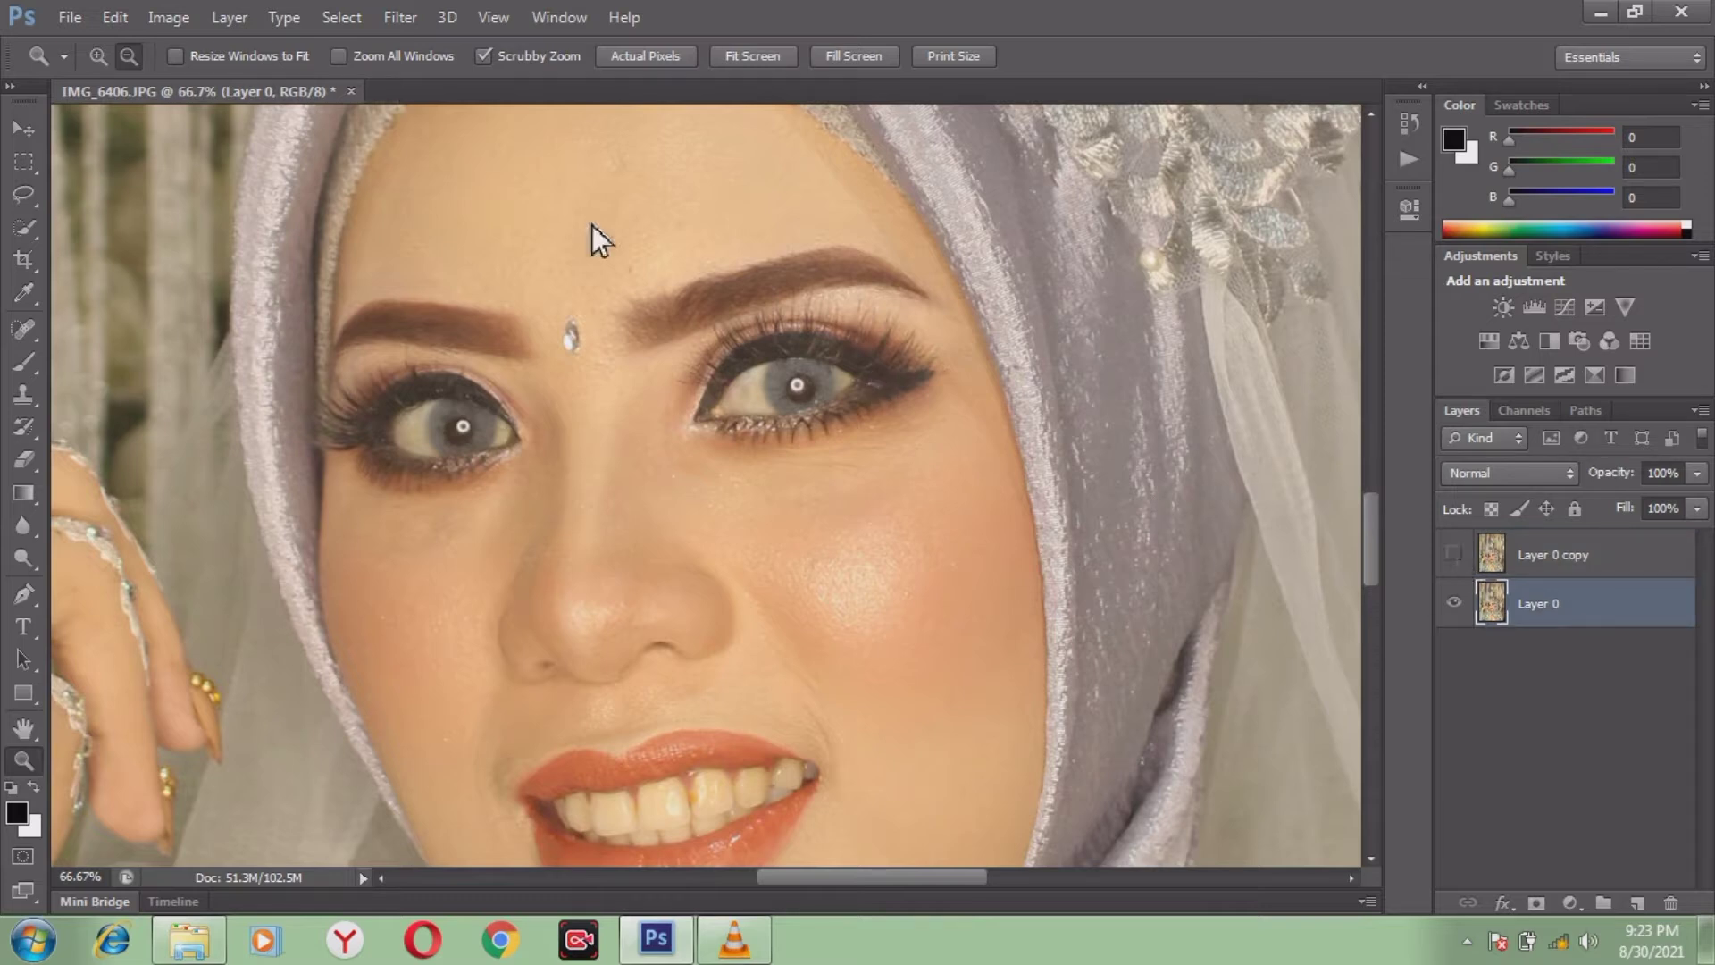
{"action": "left_click", "coordinate": [412, 30]}
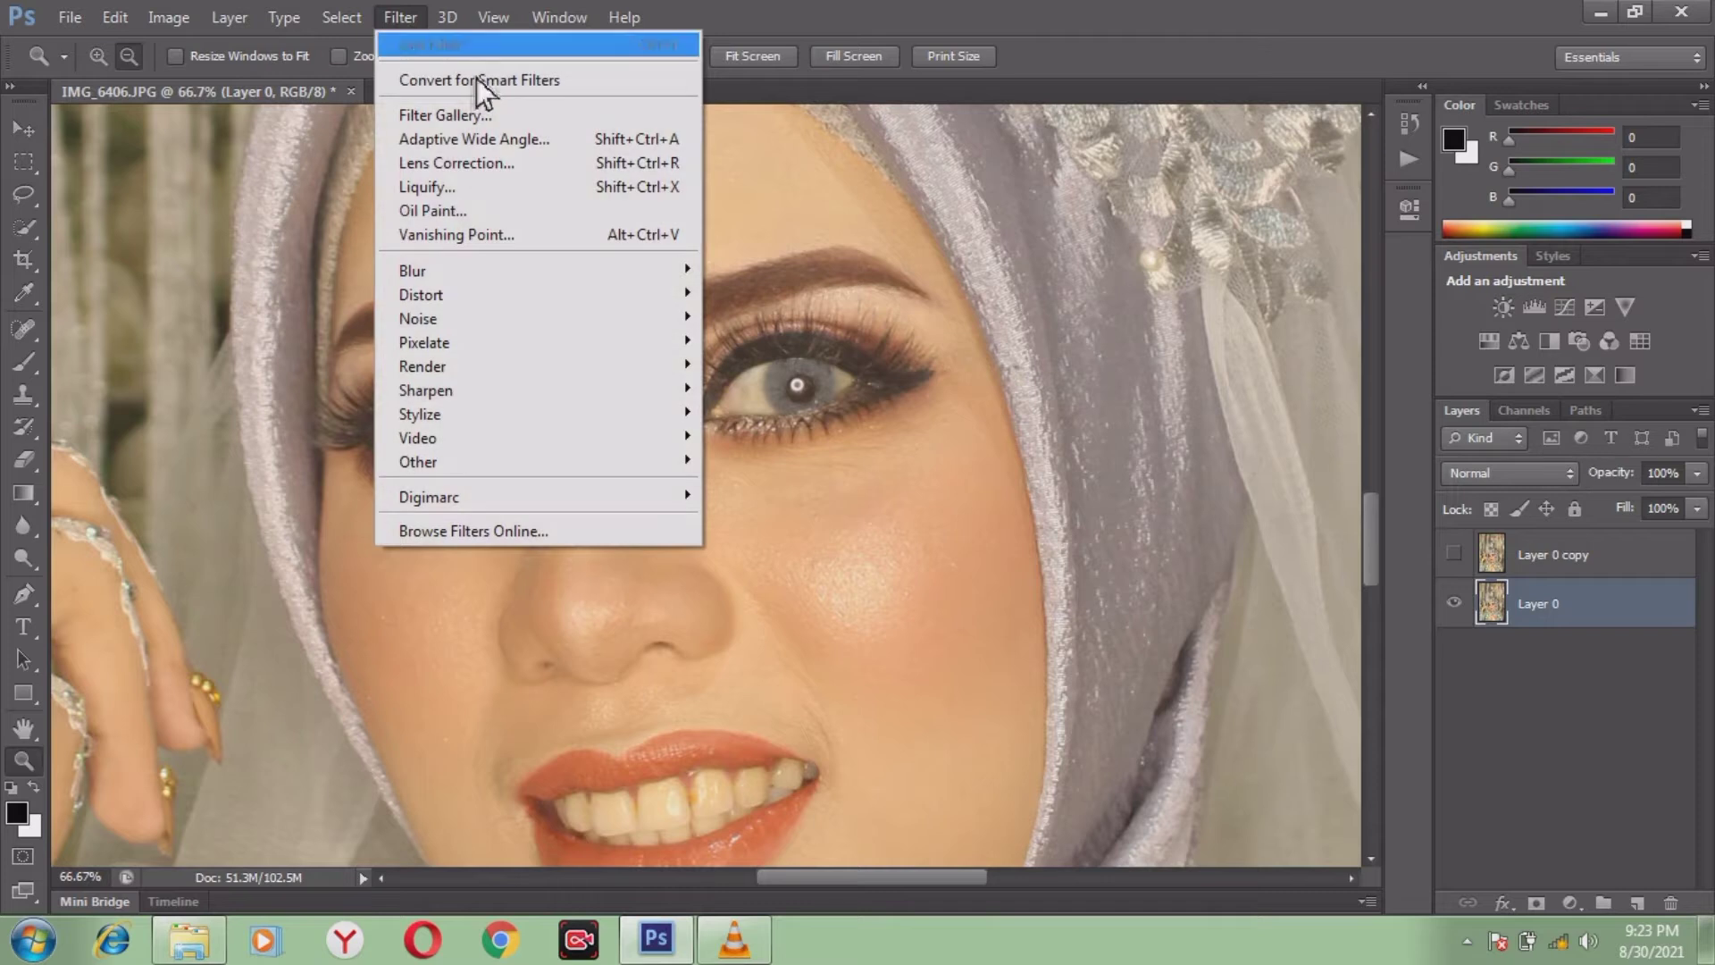
{"action": "mouse_move", "coordinate": [564, 271]}
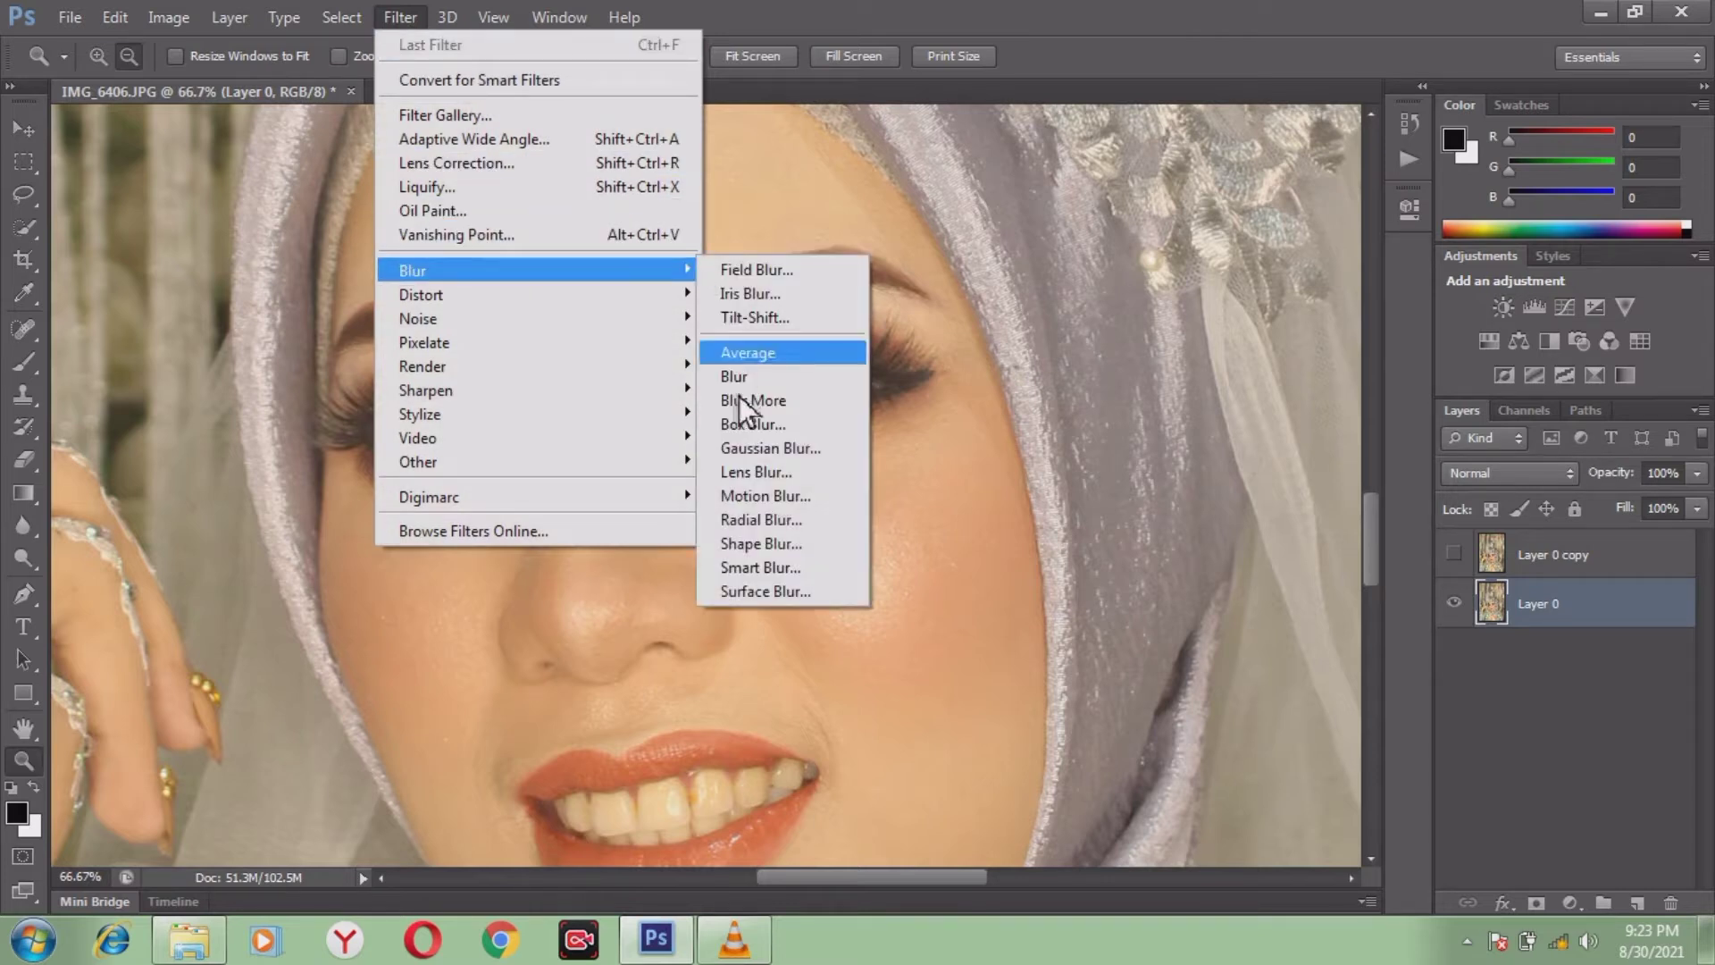
{"action": "left_click", "coordinate": [760, 451]}
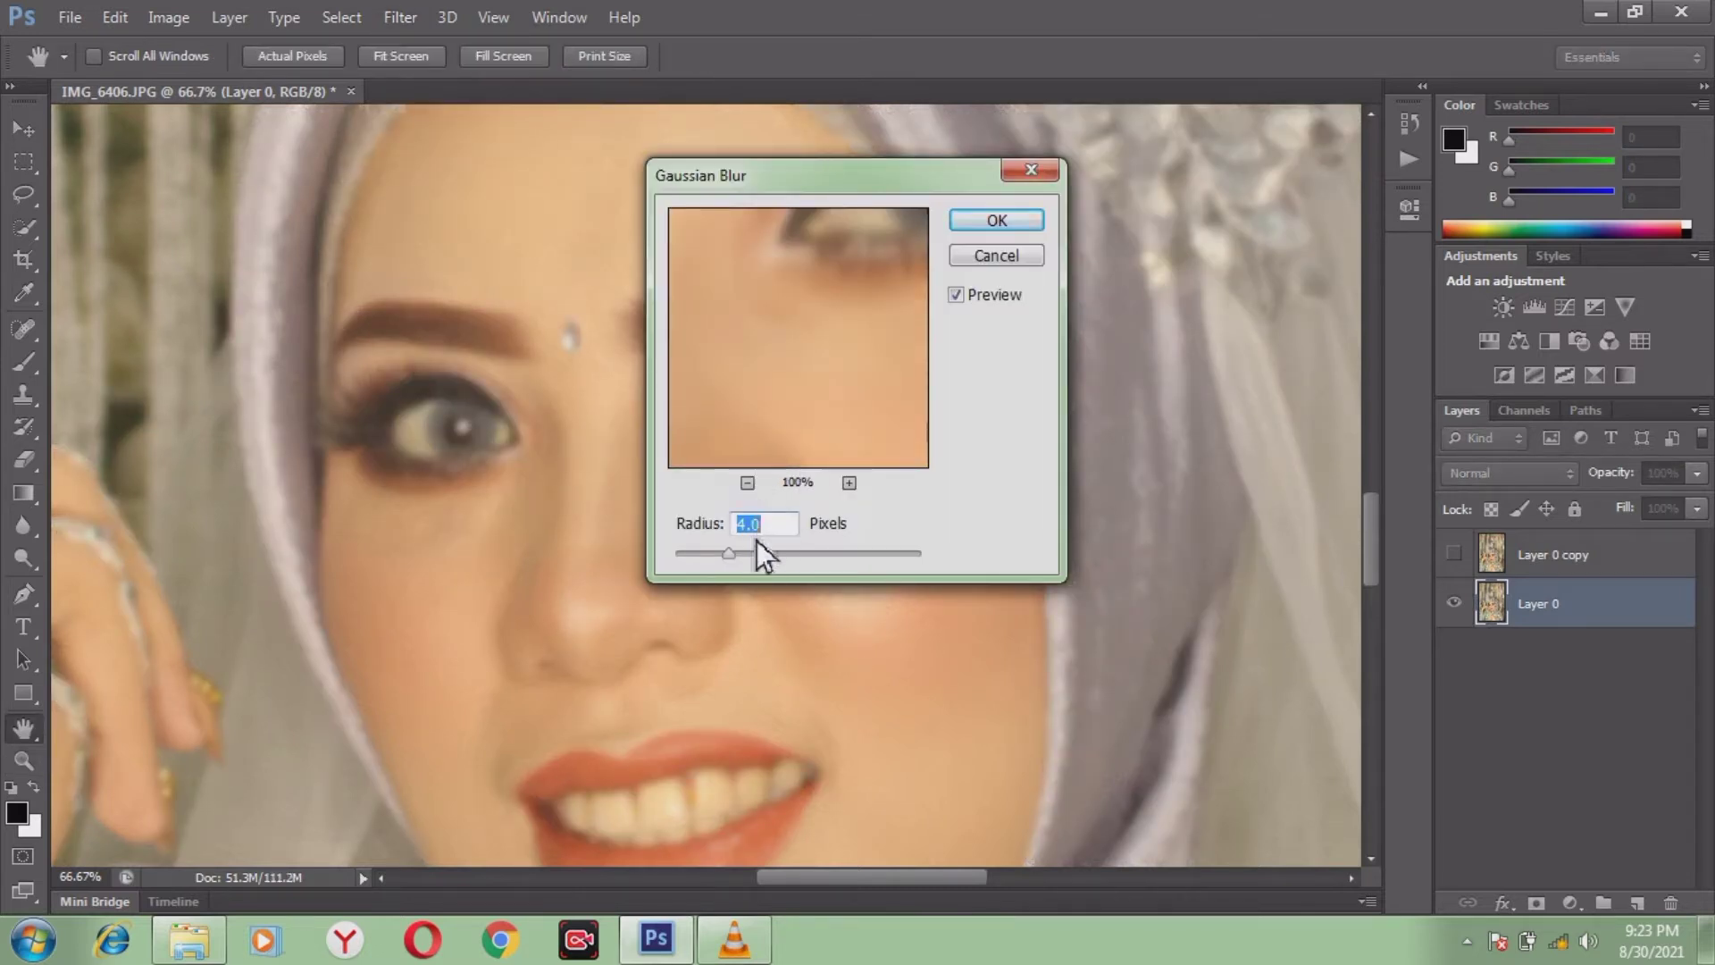
{"action": "left_click", "coordinate": [984, 226]}
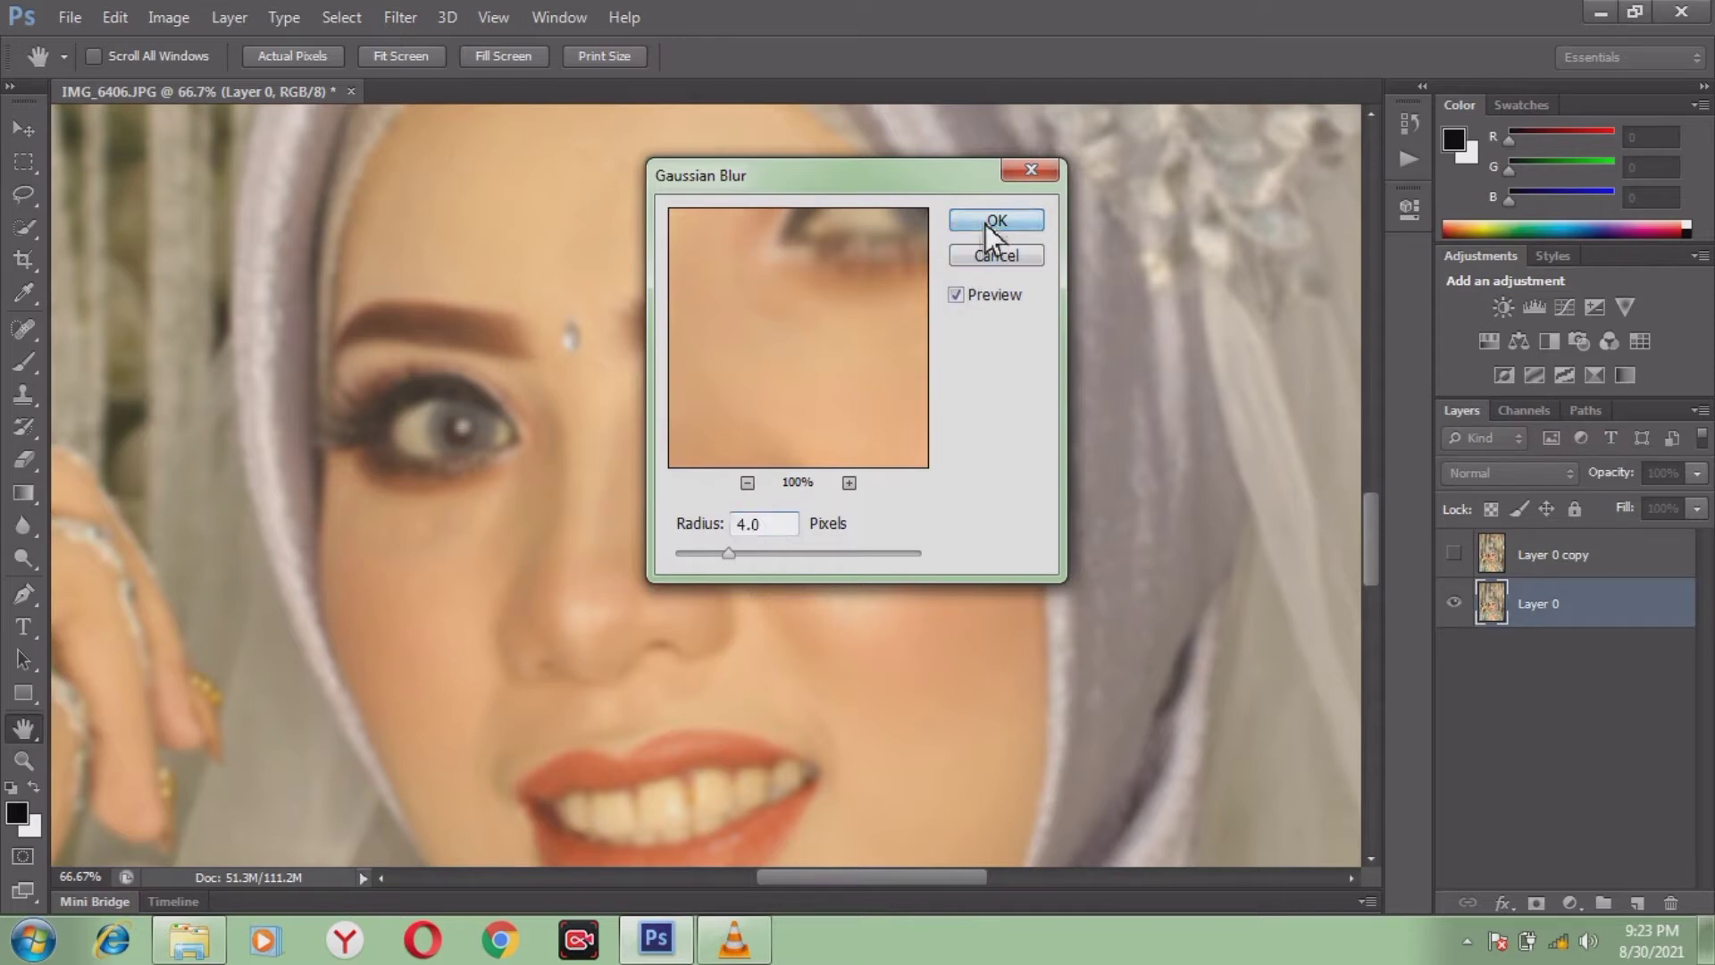
Show Layer 0 copy and run Apply Image on it with Layer 0 as source layer, Subtract blending, scale 2 and offset 128
{"action": "left_click", "coordinate": [1526, 561]}
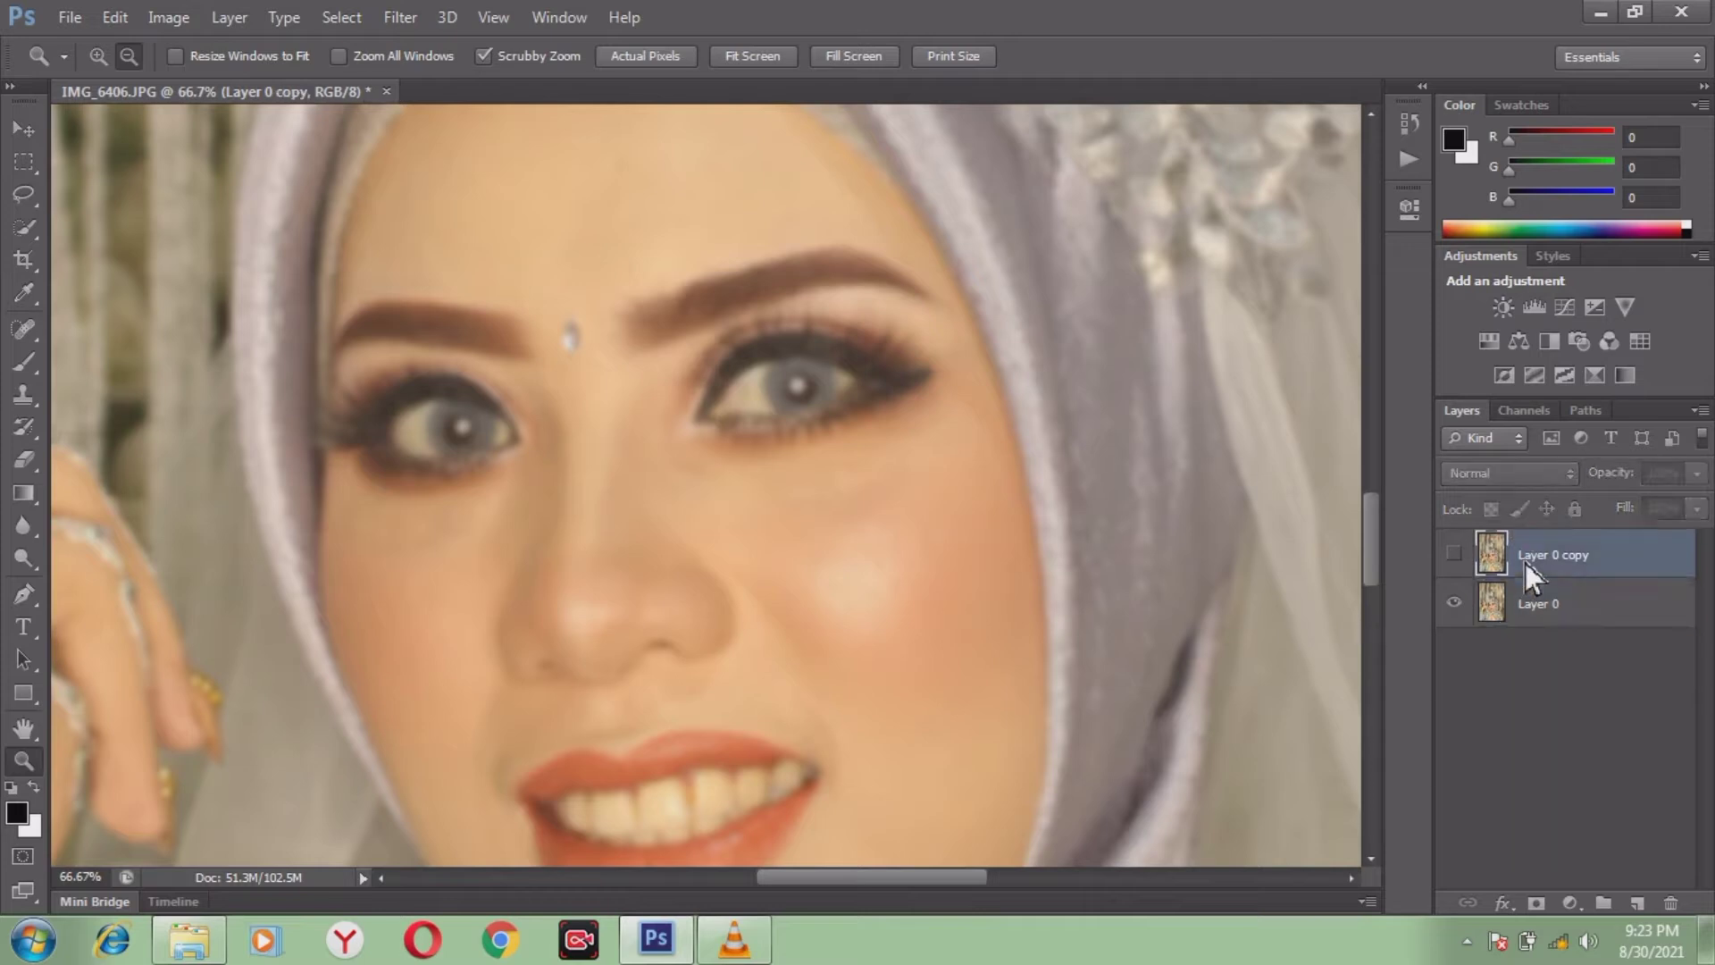
{"action": "left_click", "coordinate": [1453, 553]}
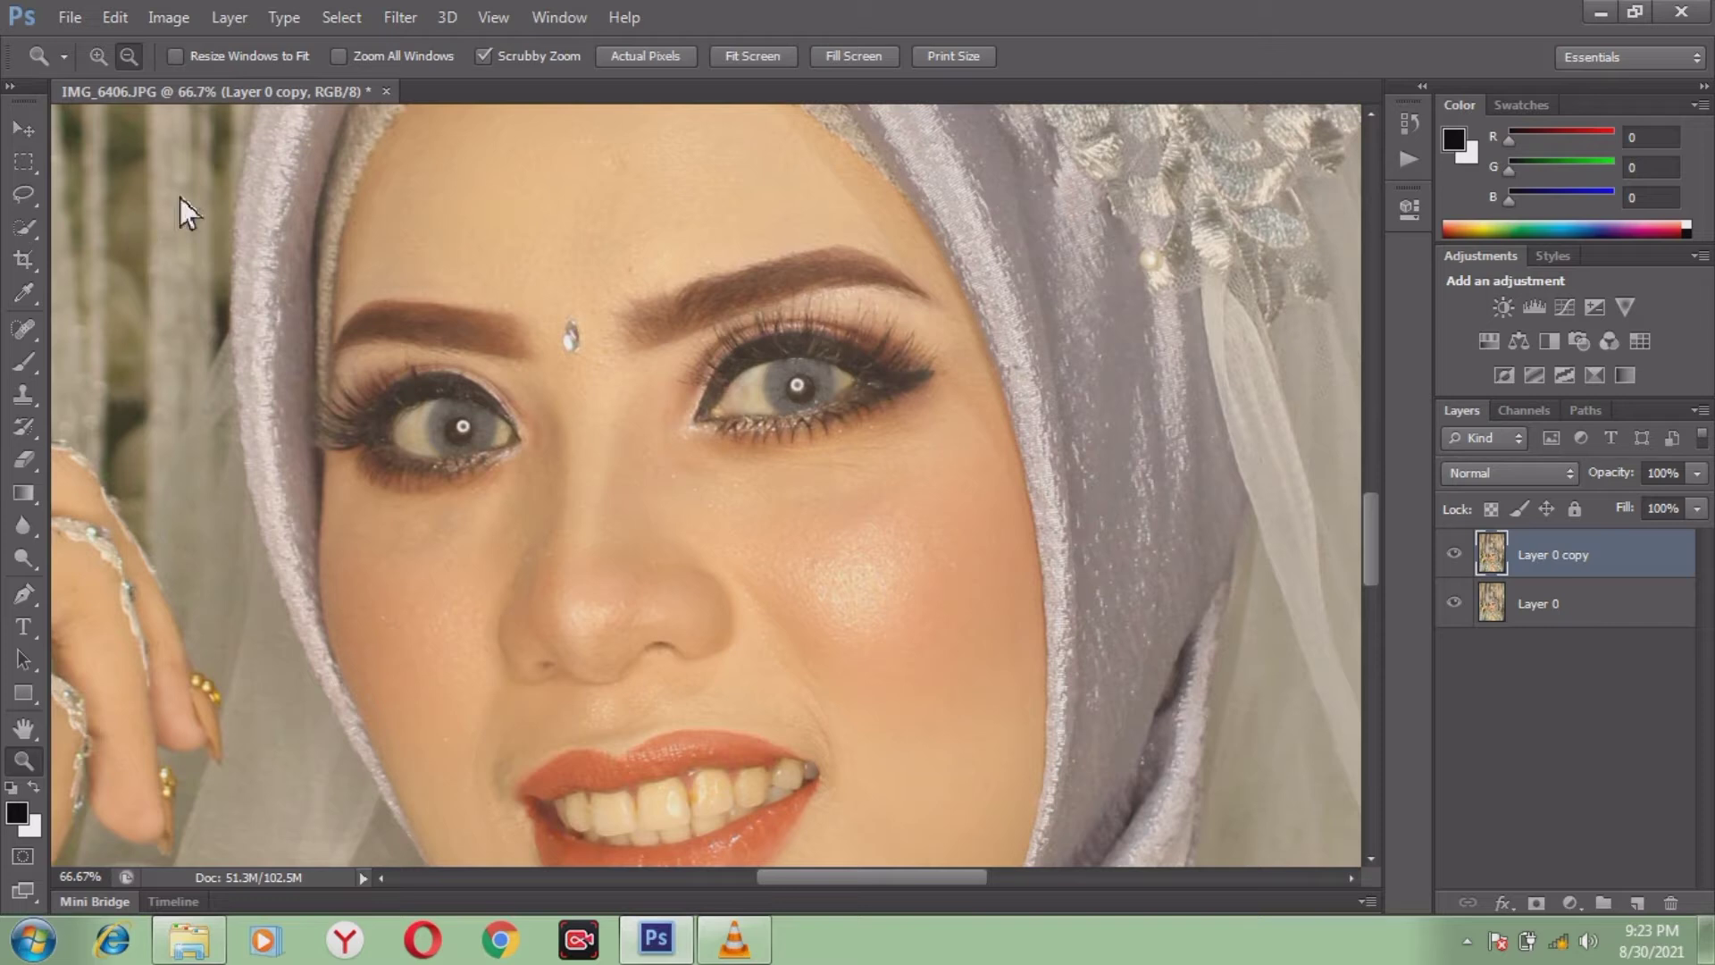
{"action": "left_click", "coordinate": [179, 18]}
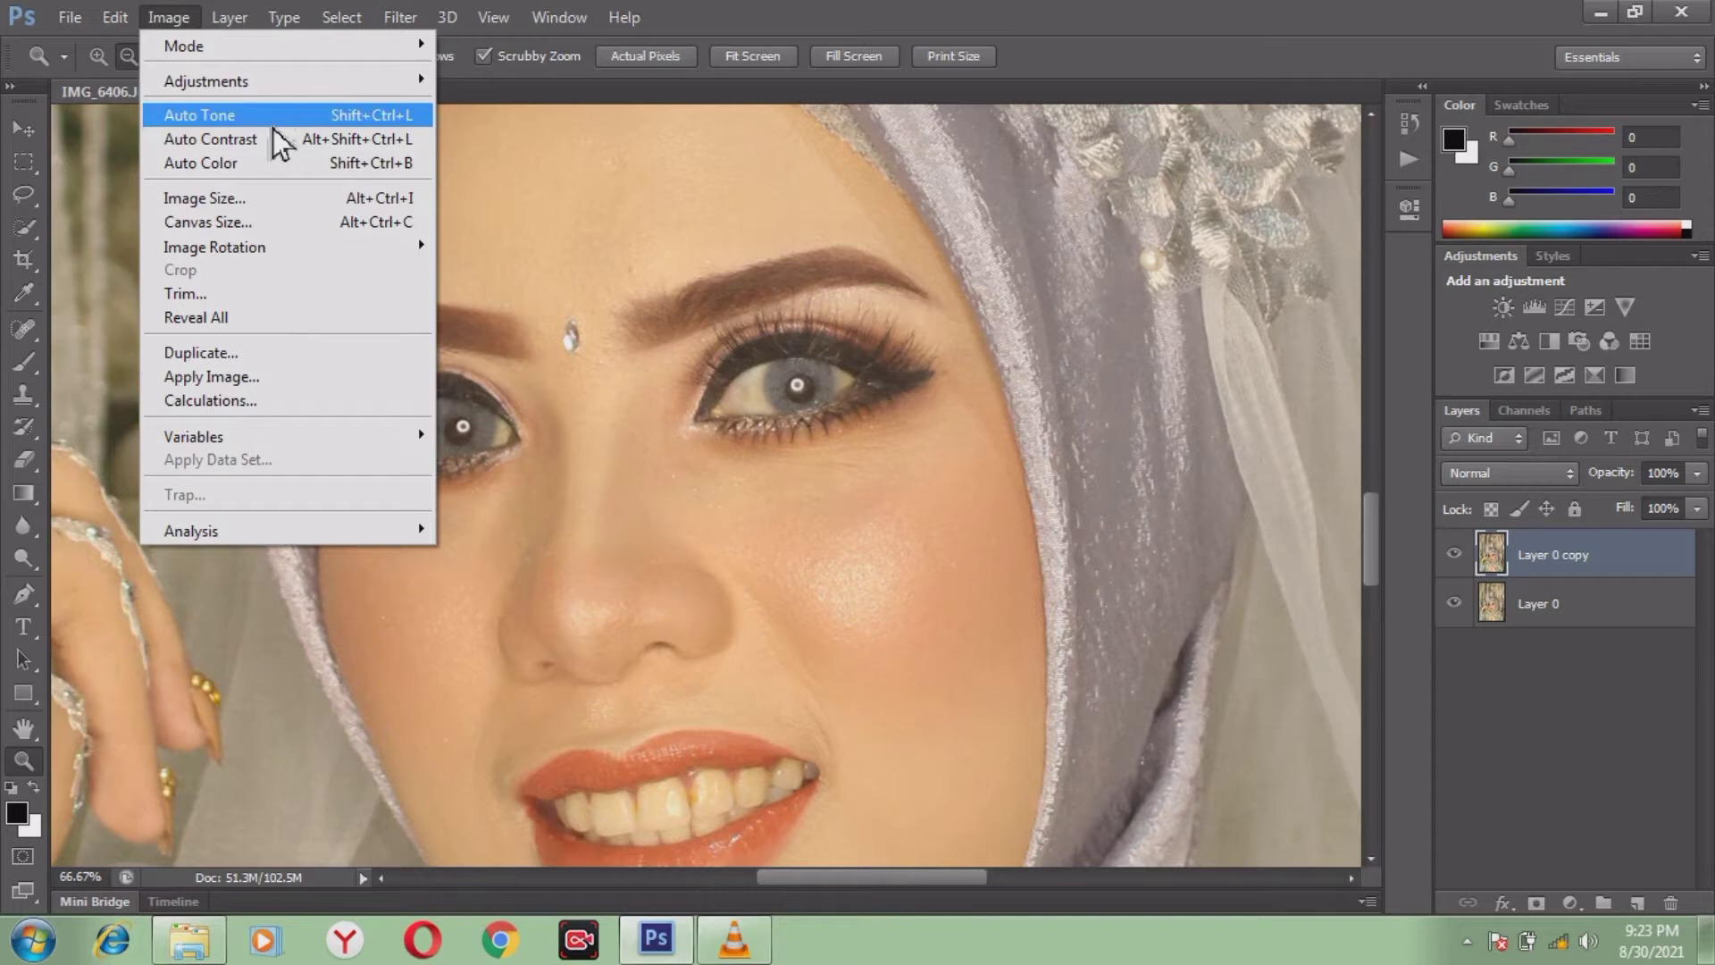
{"action": "left_click", "coordinate": [235, 377]}
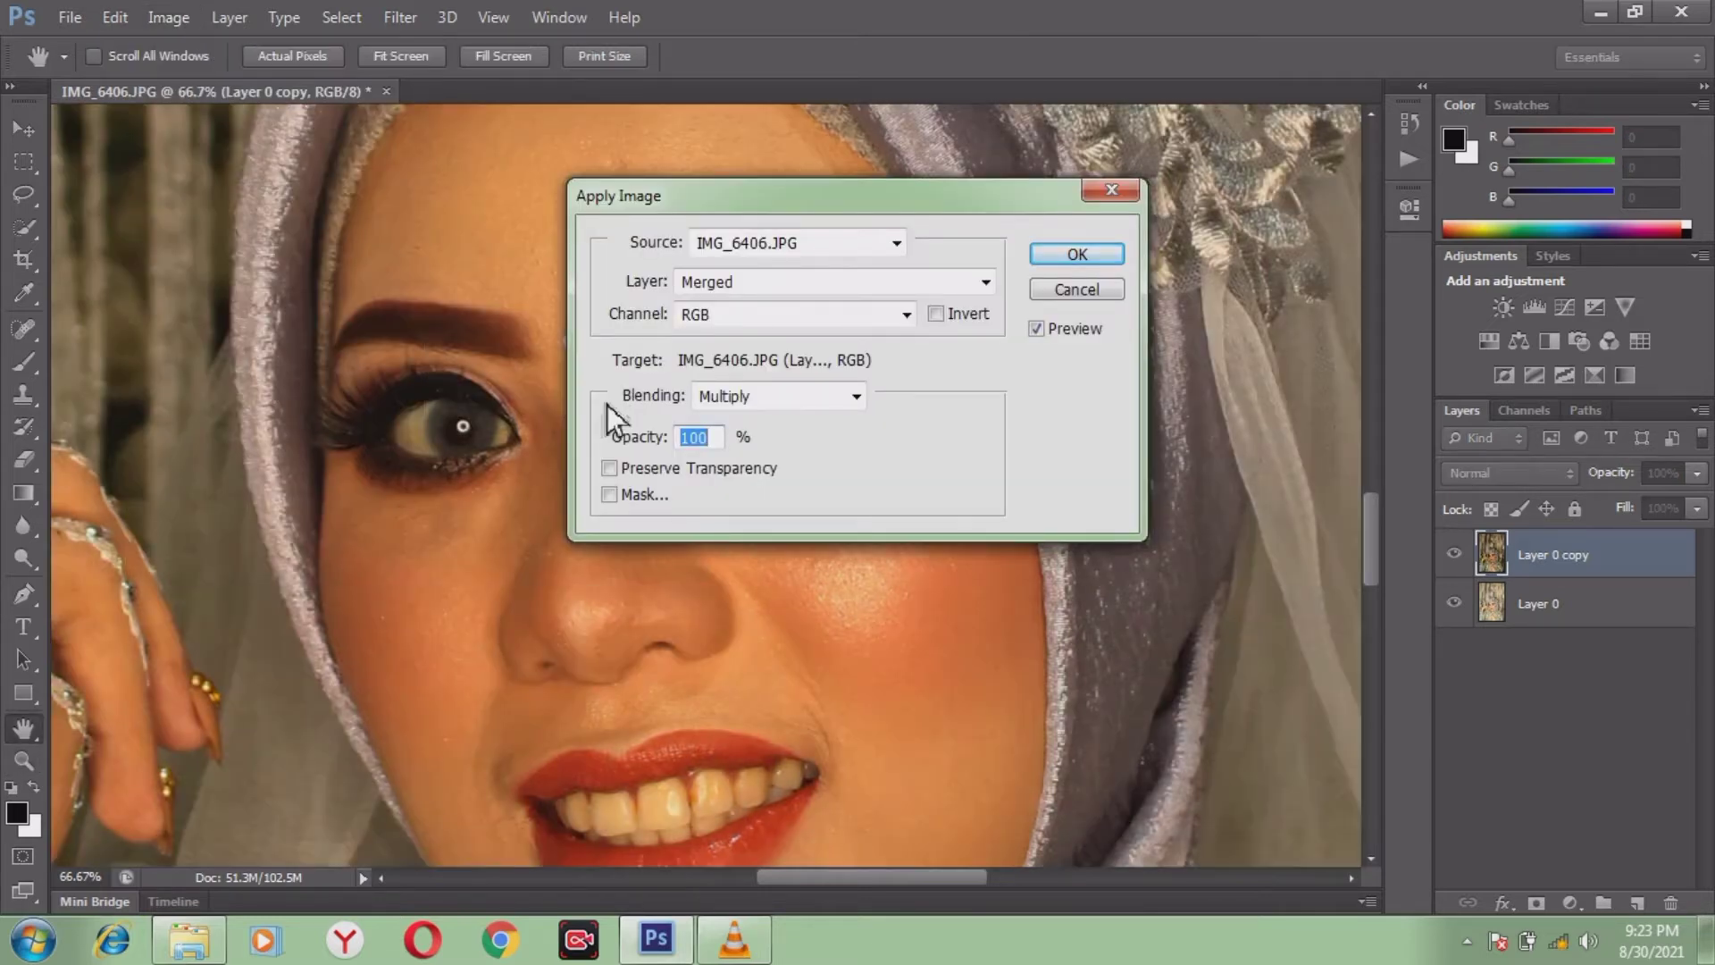
{"action": "left_click", "coordinate": [982, 288]}
{"action": "left_click", "coordinate": [922, 376]}
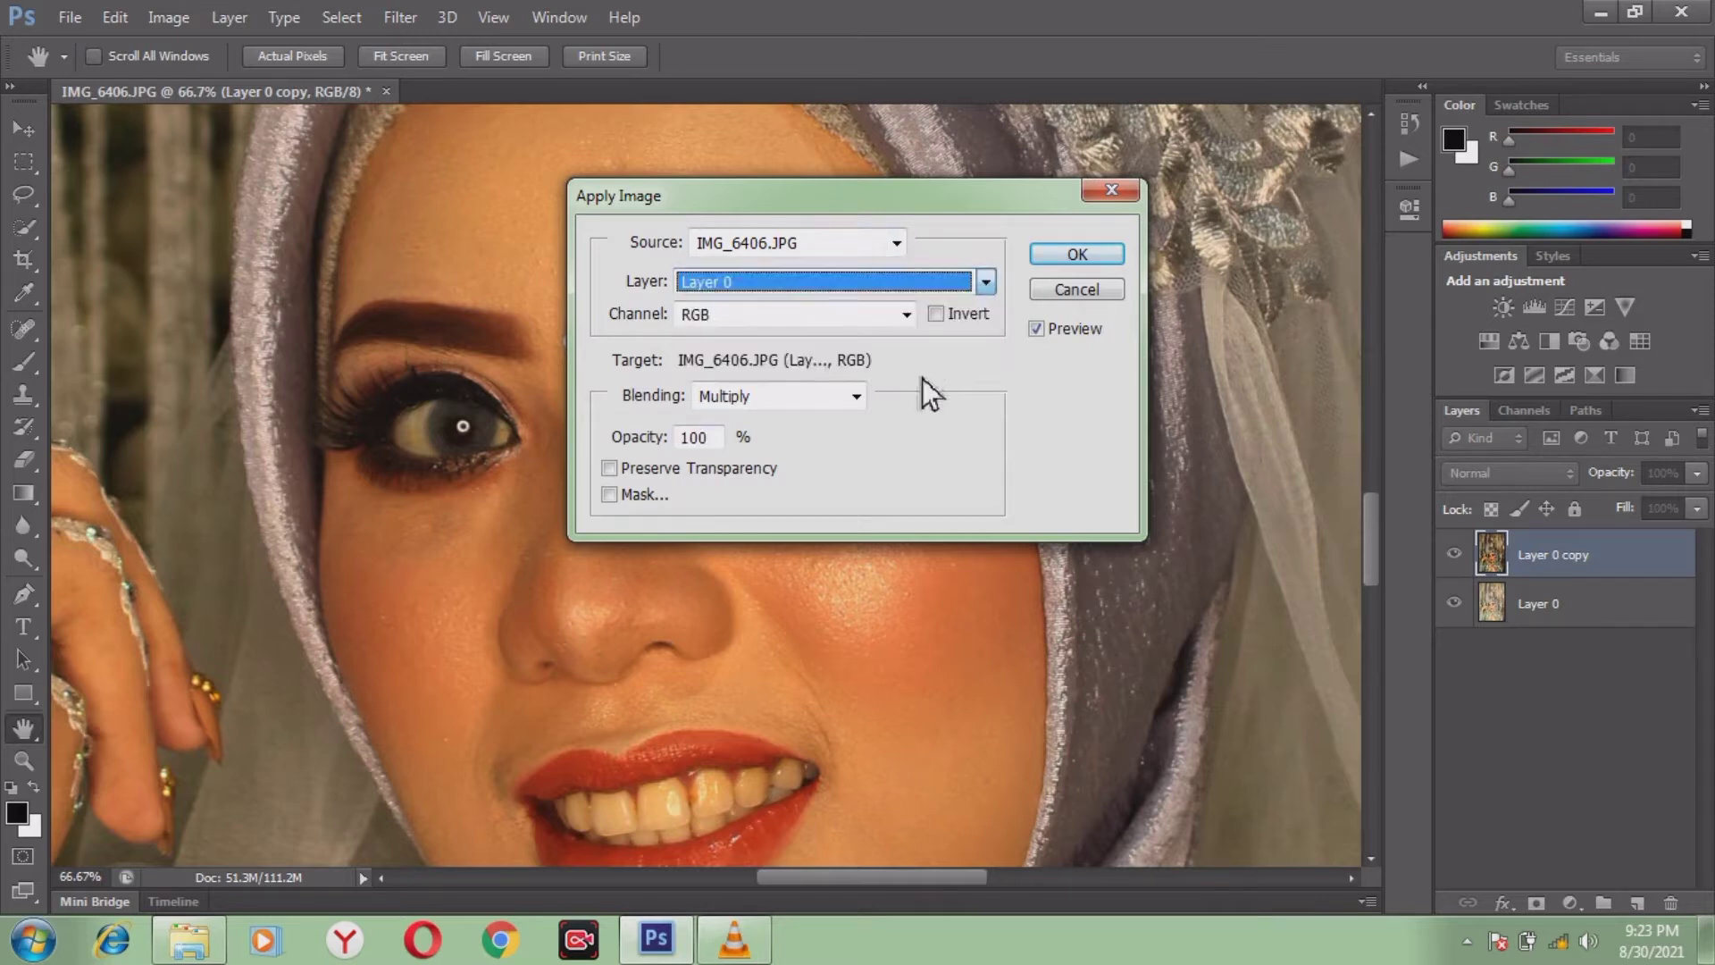
{"action": "left_click", "coordinate": [858, 401]}
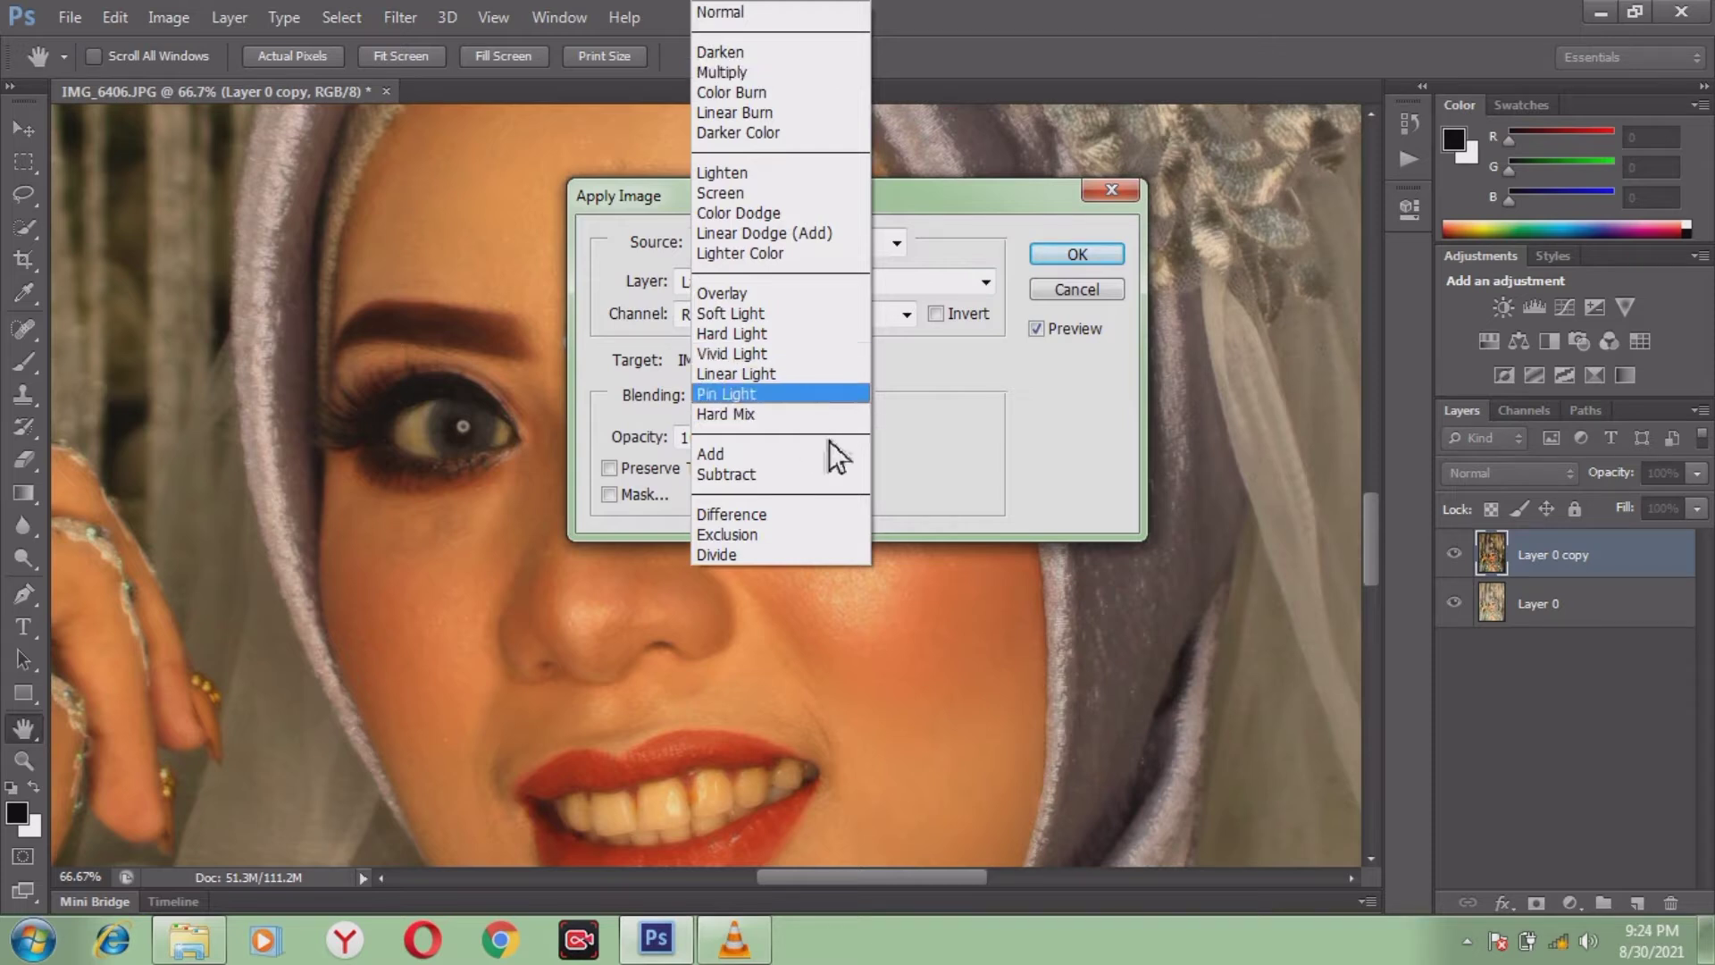
{"action": "left_click", "coordinate": [786, 478]}
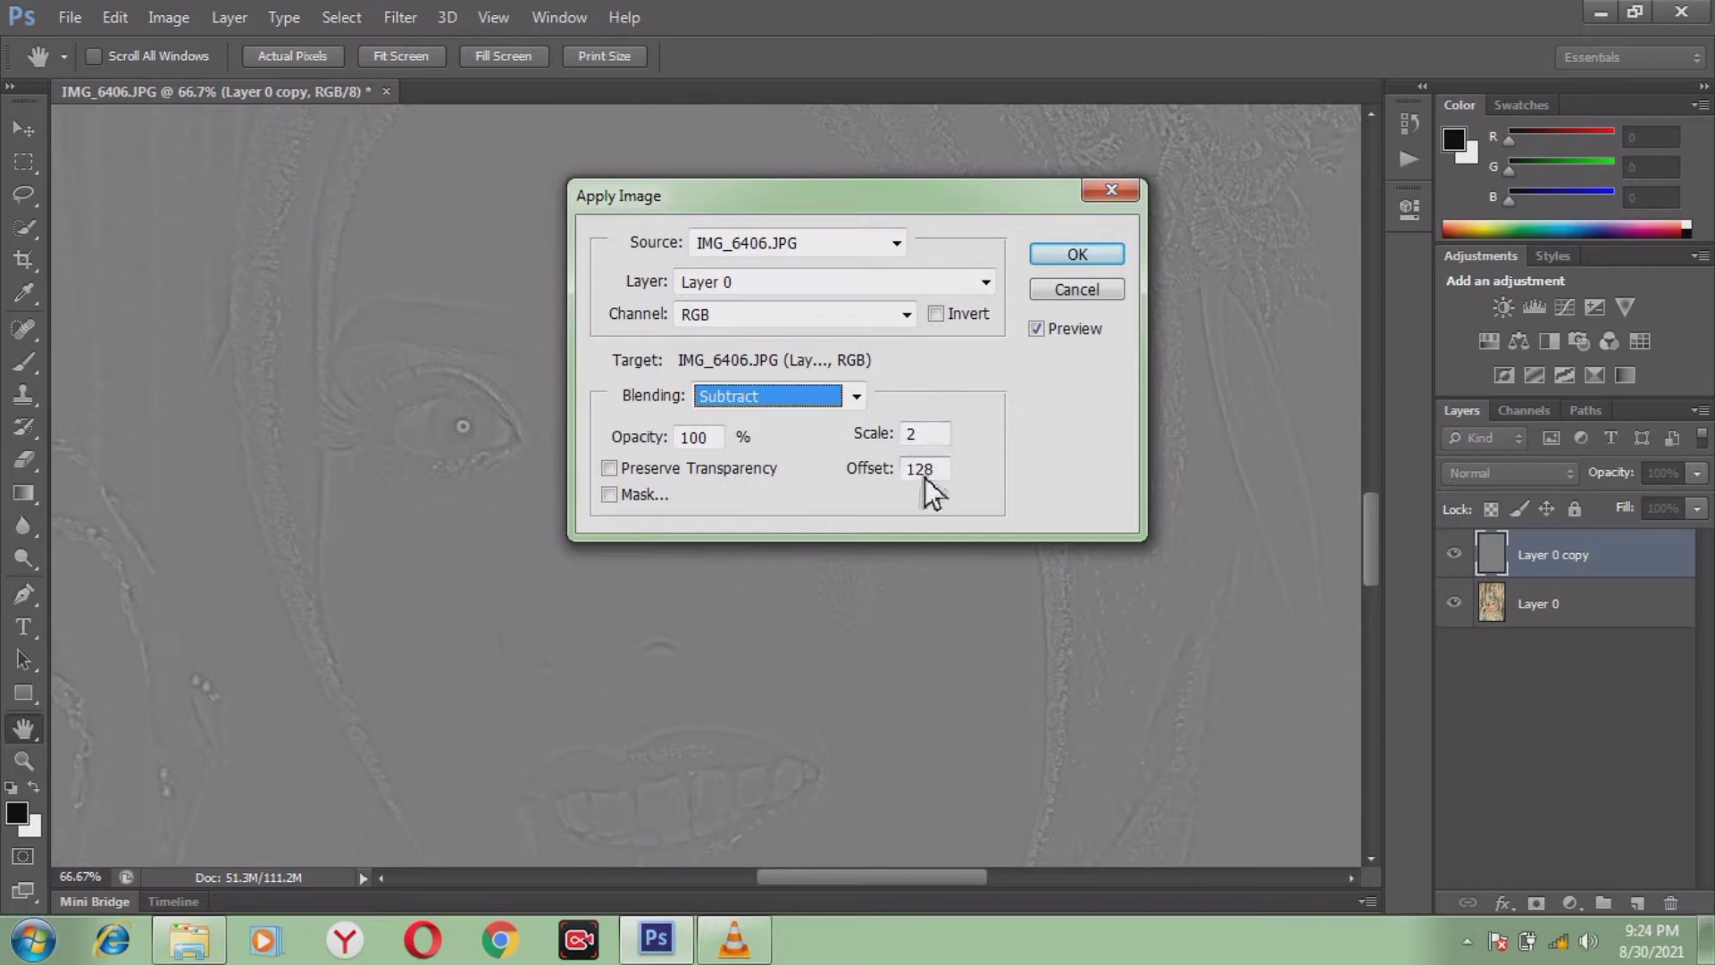
{"action": "double_click", "coordinate": [914, 439]}
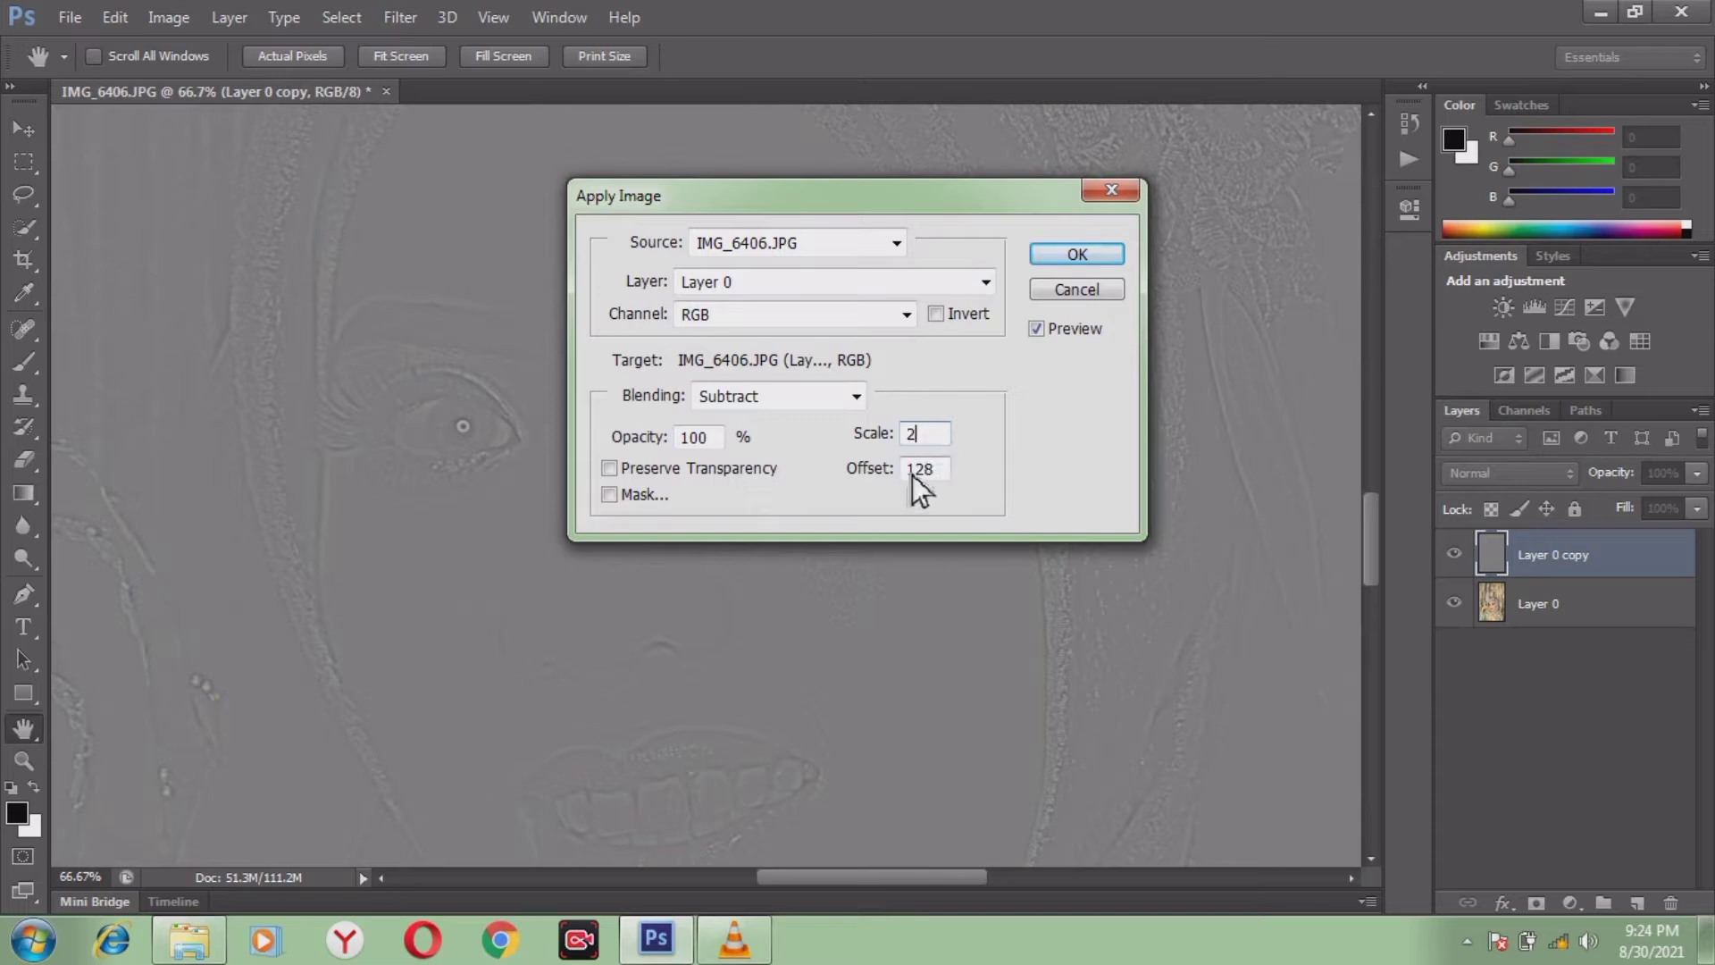
{"action": "double_click", "coordinate": [944, 476]}
{"action": "left_click", "coordinate": [1075, 258]}
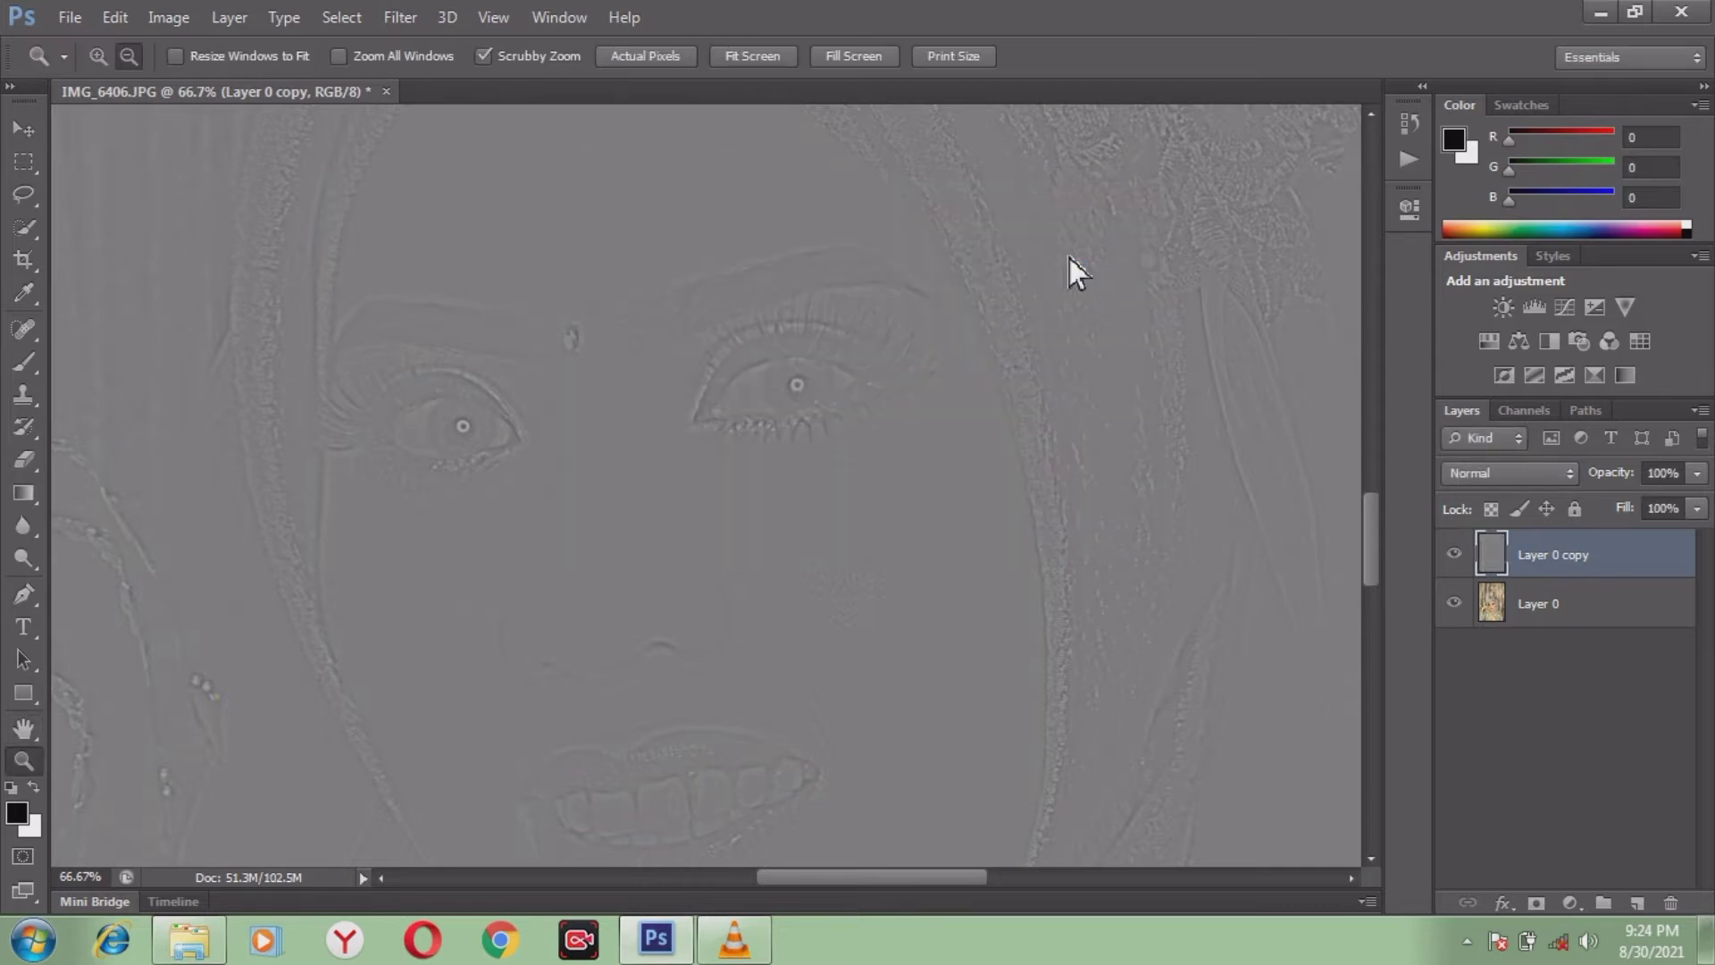
Set the blend mode of Layer 0 copy to Linear Light and duplicate it as Layer 0 copy 2
{"action": "left_click", "coordinate": [1574, 480]}
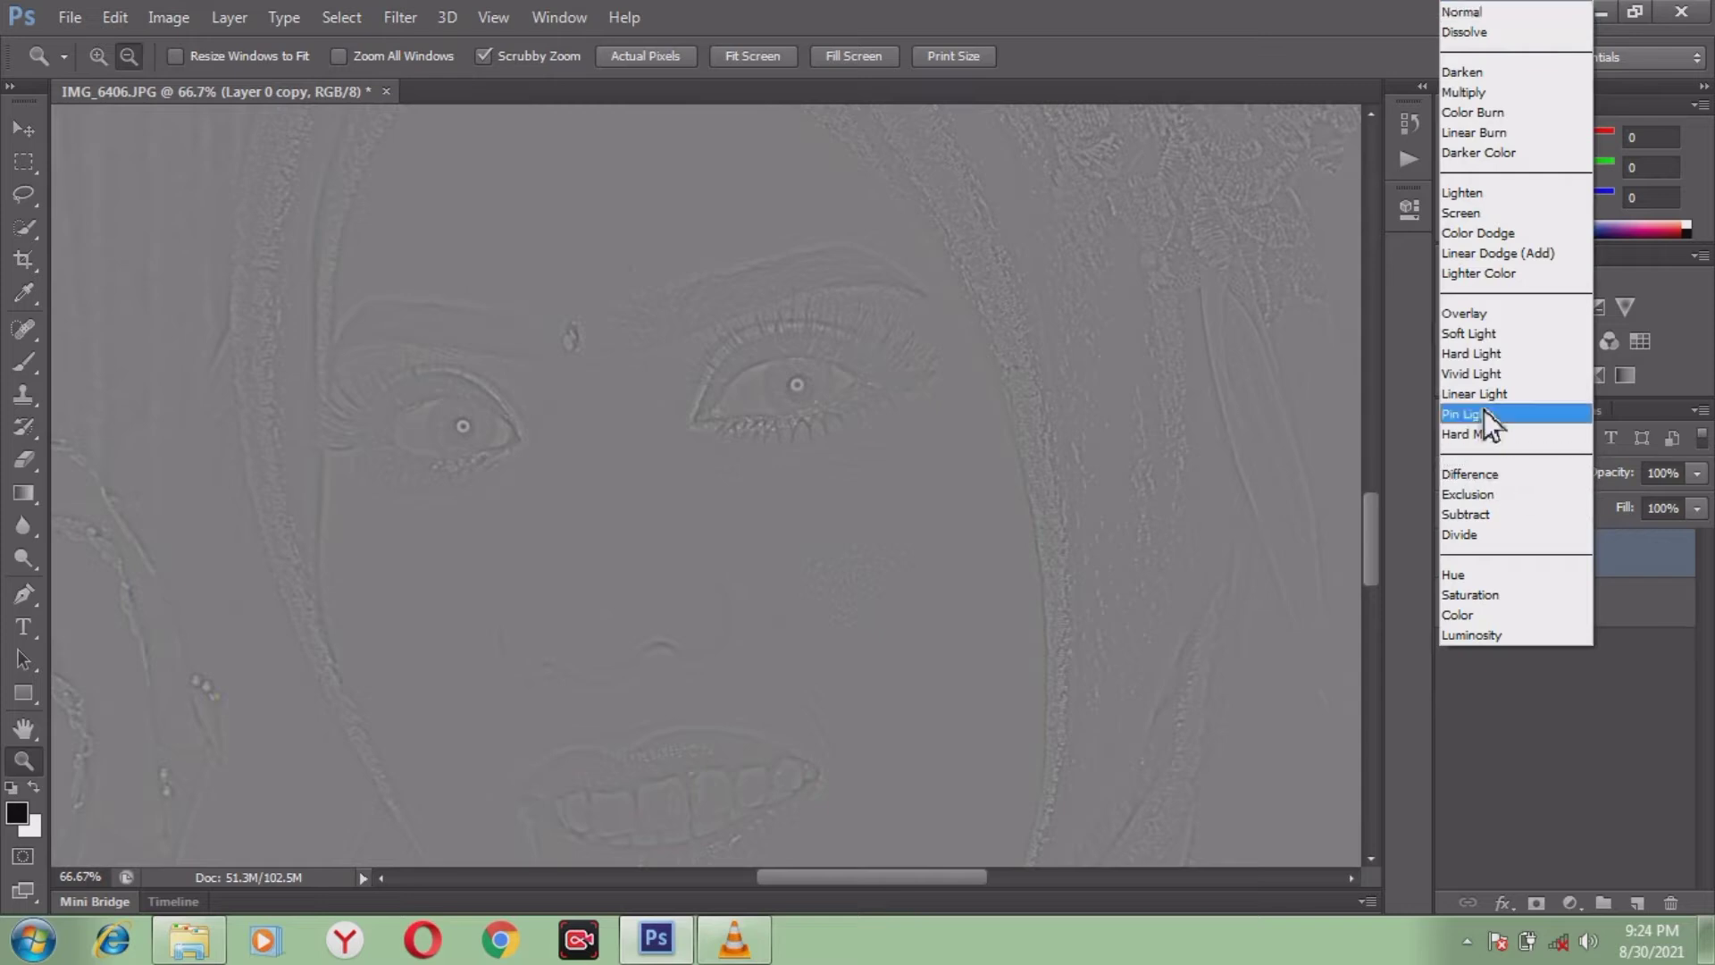
{"action": "left_click", "coordinate": [1542, 399]}
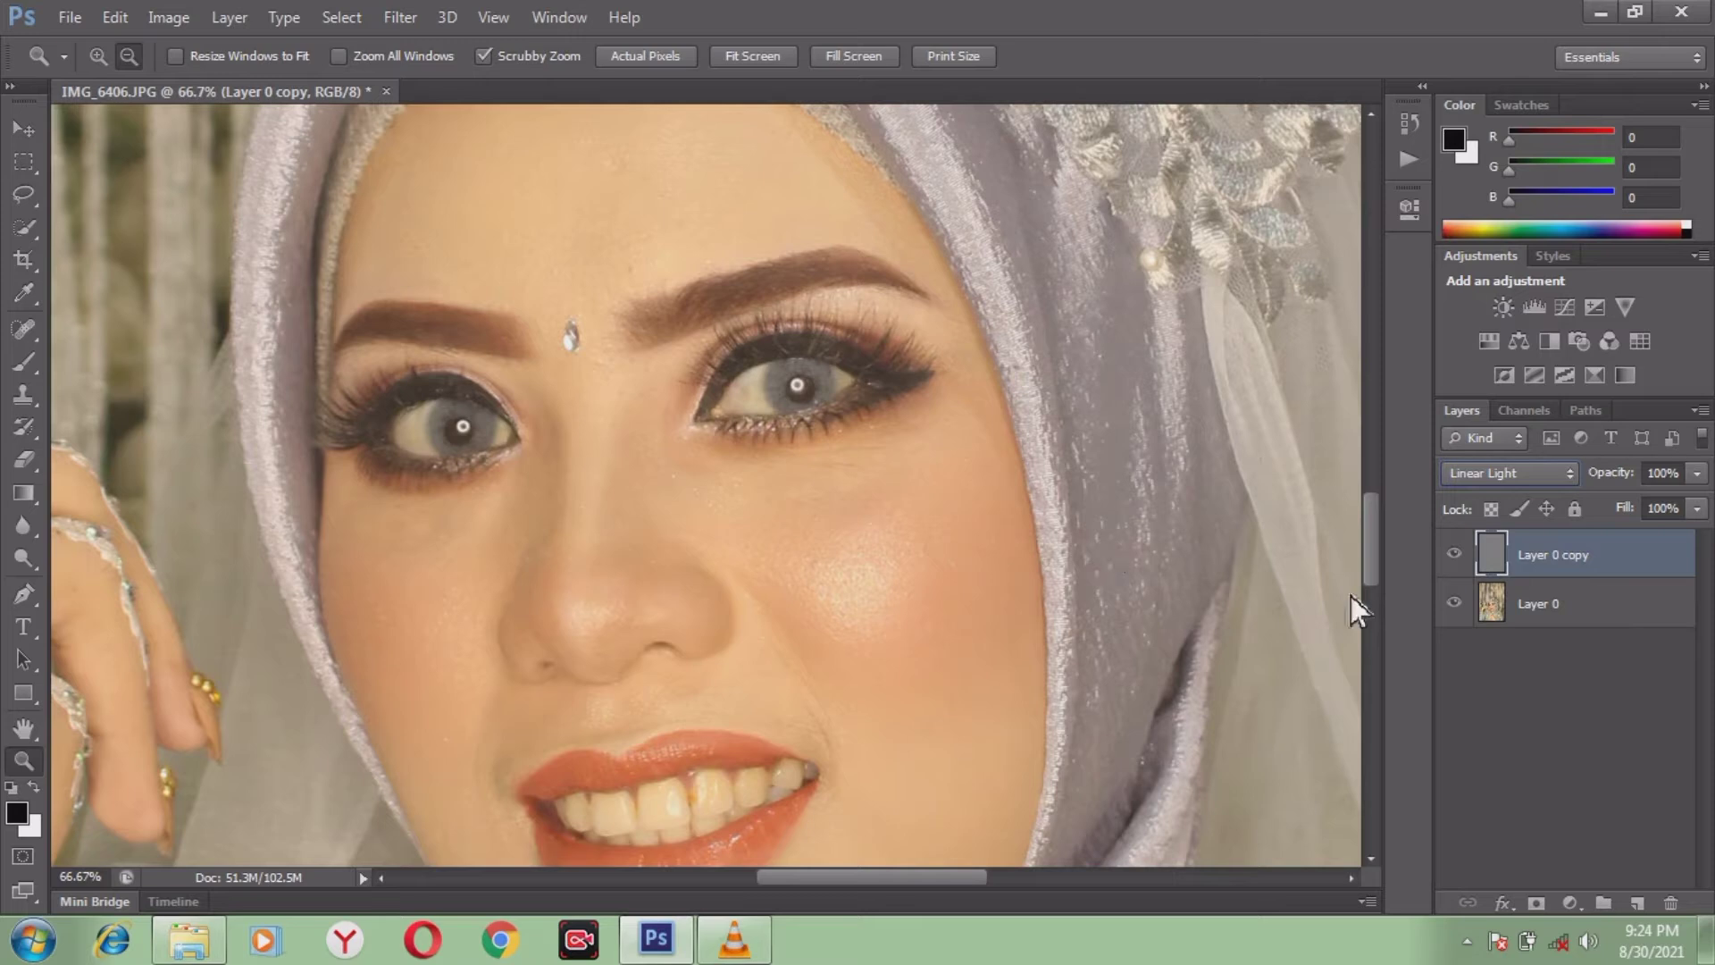
{"action": "right_click", "coordinate": [1547, 570]}
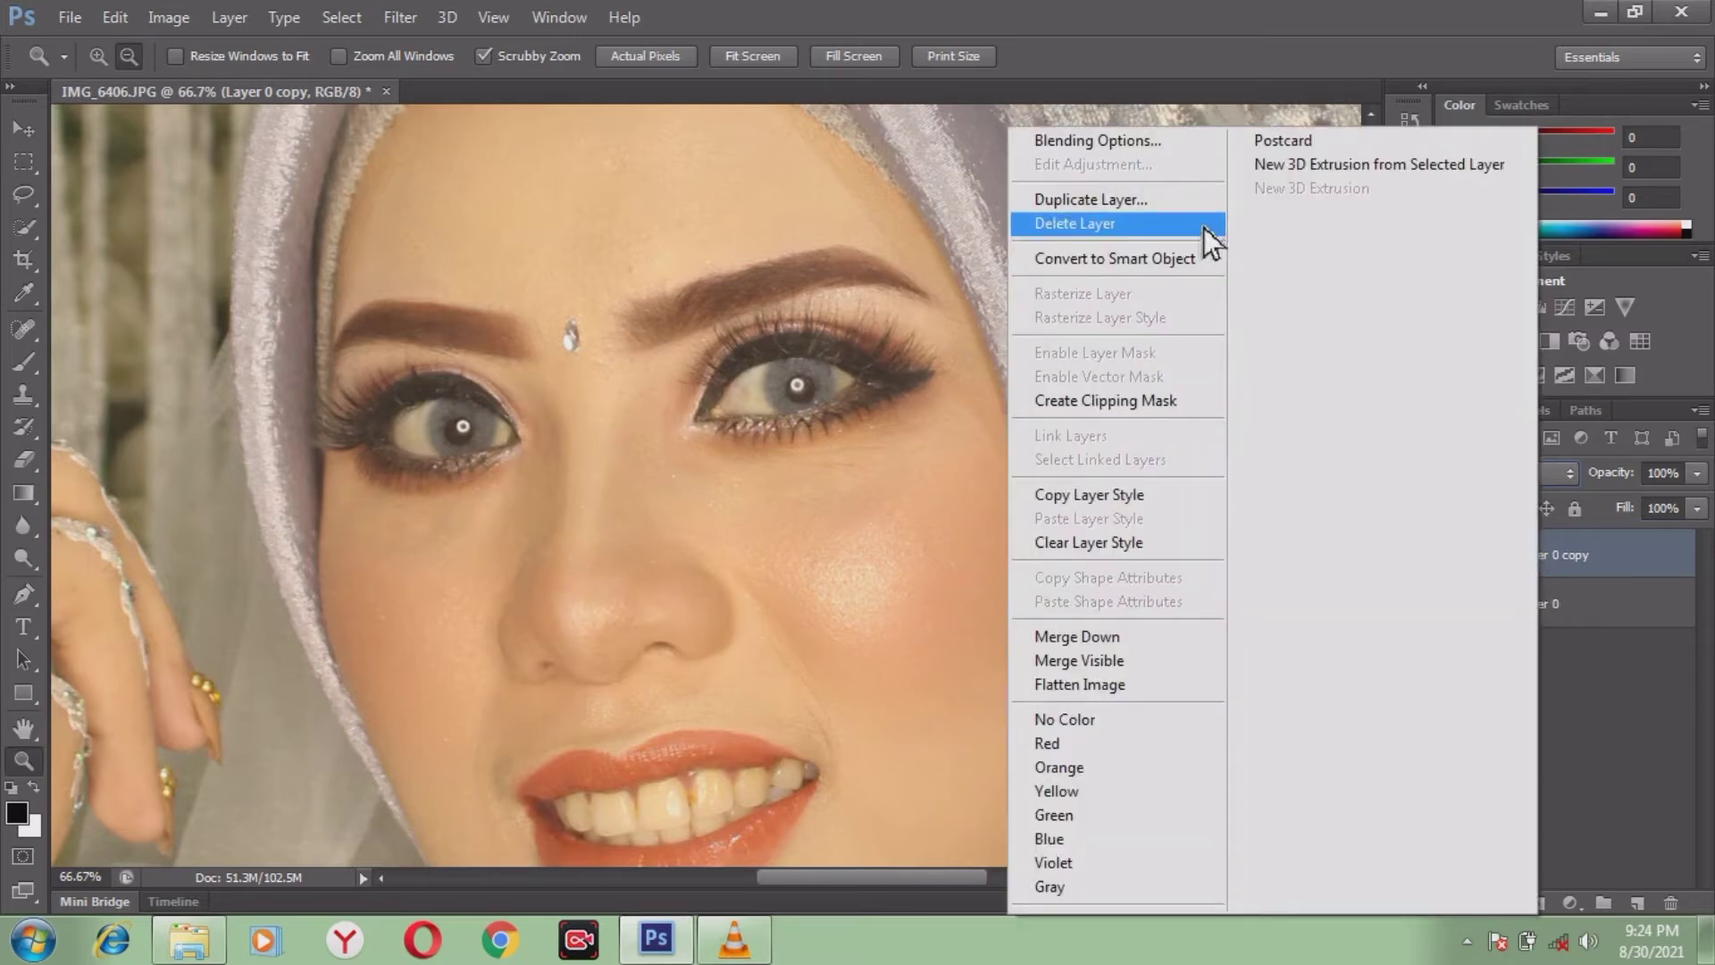
{"action": "left_click", "coordinate": [1153, 203]}
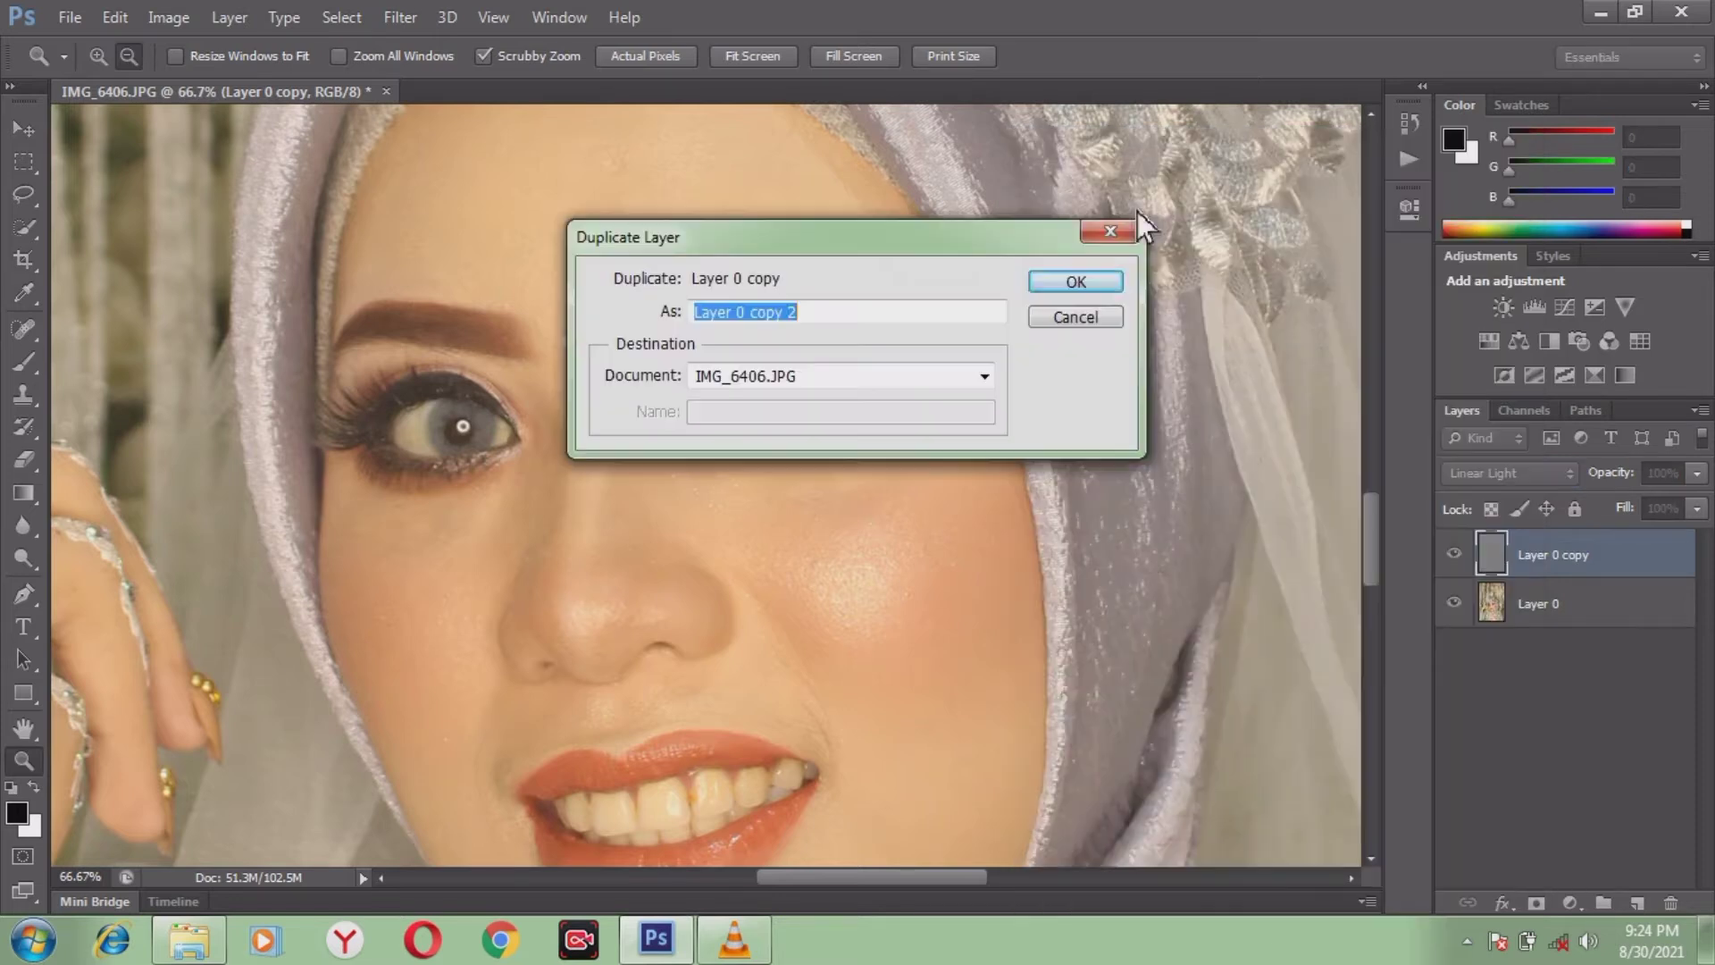
{"action": "left_click", "coordinate": [1079, 283]}
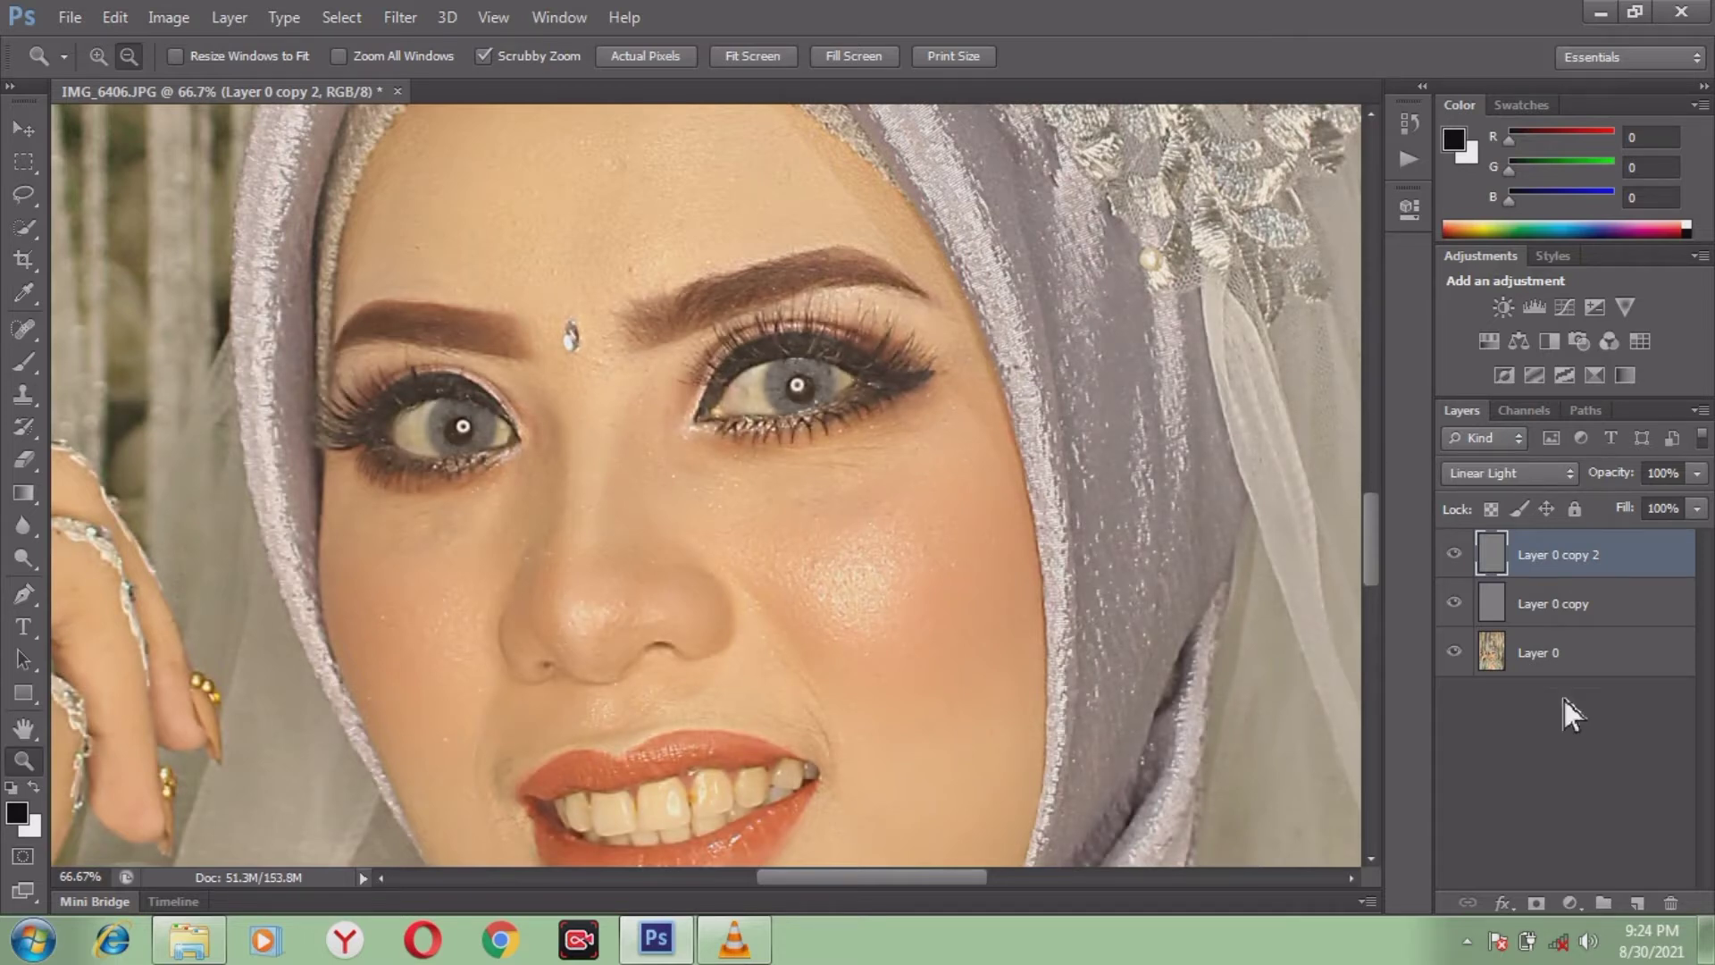
Compare the portrait with Layer 0 copy 2 hidden and shown
{"action": "left_click", "coordinate": [1462, 565]}
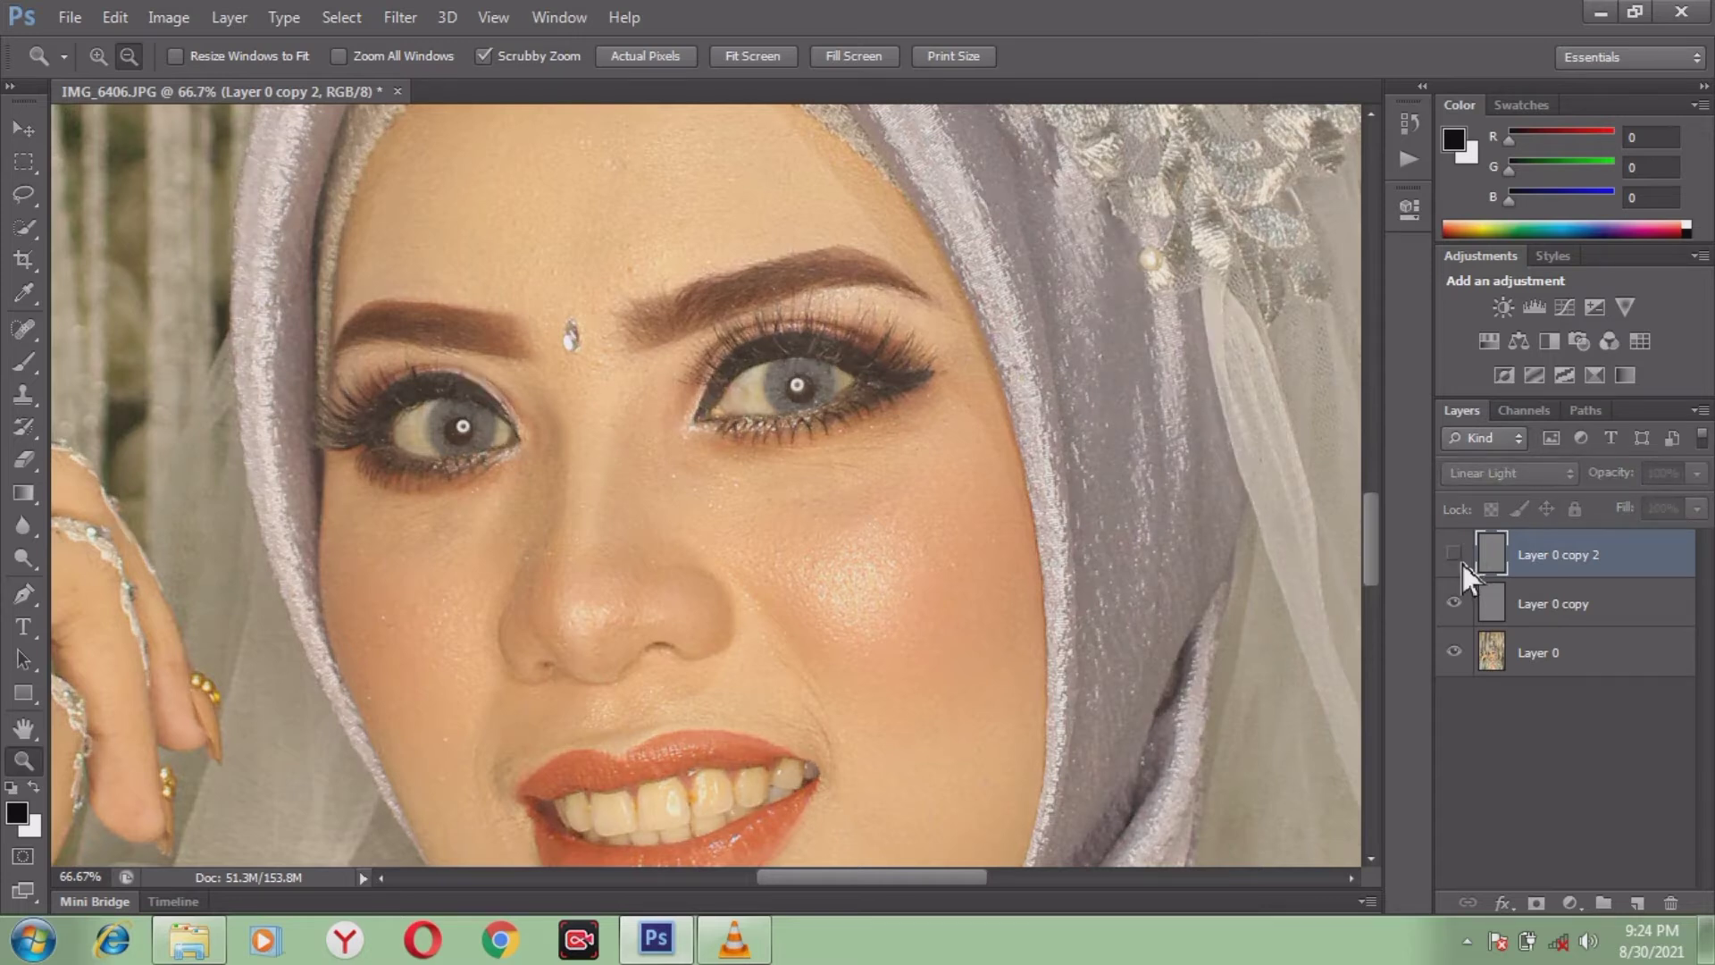
{"action": "left_click", "coordinate": [1453, 553]}
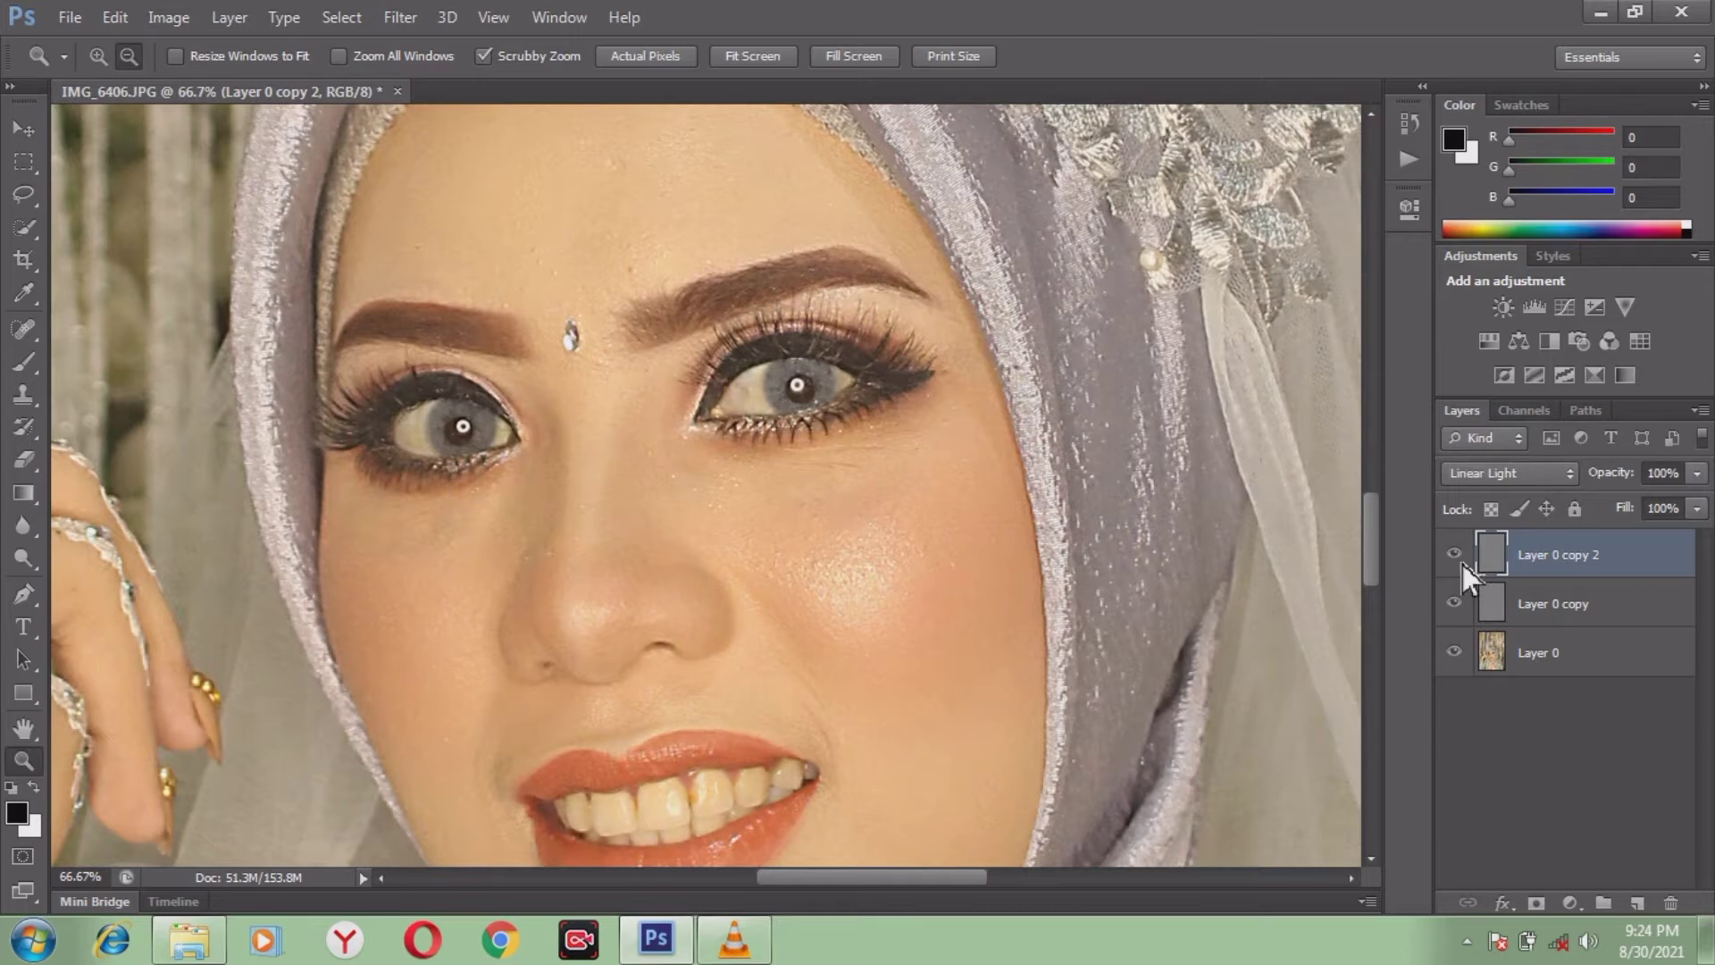
{"action": "left_click", "coordinate": [1453, 553]}
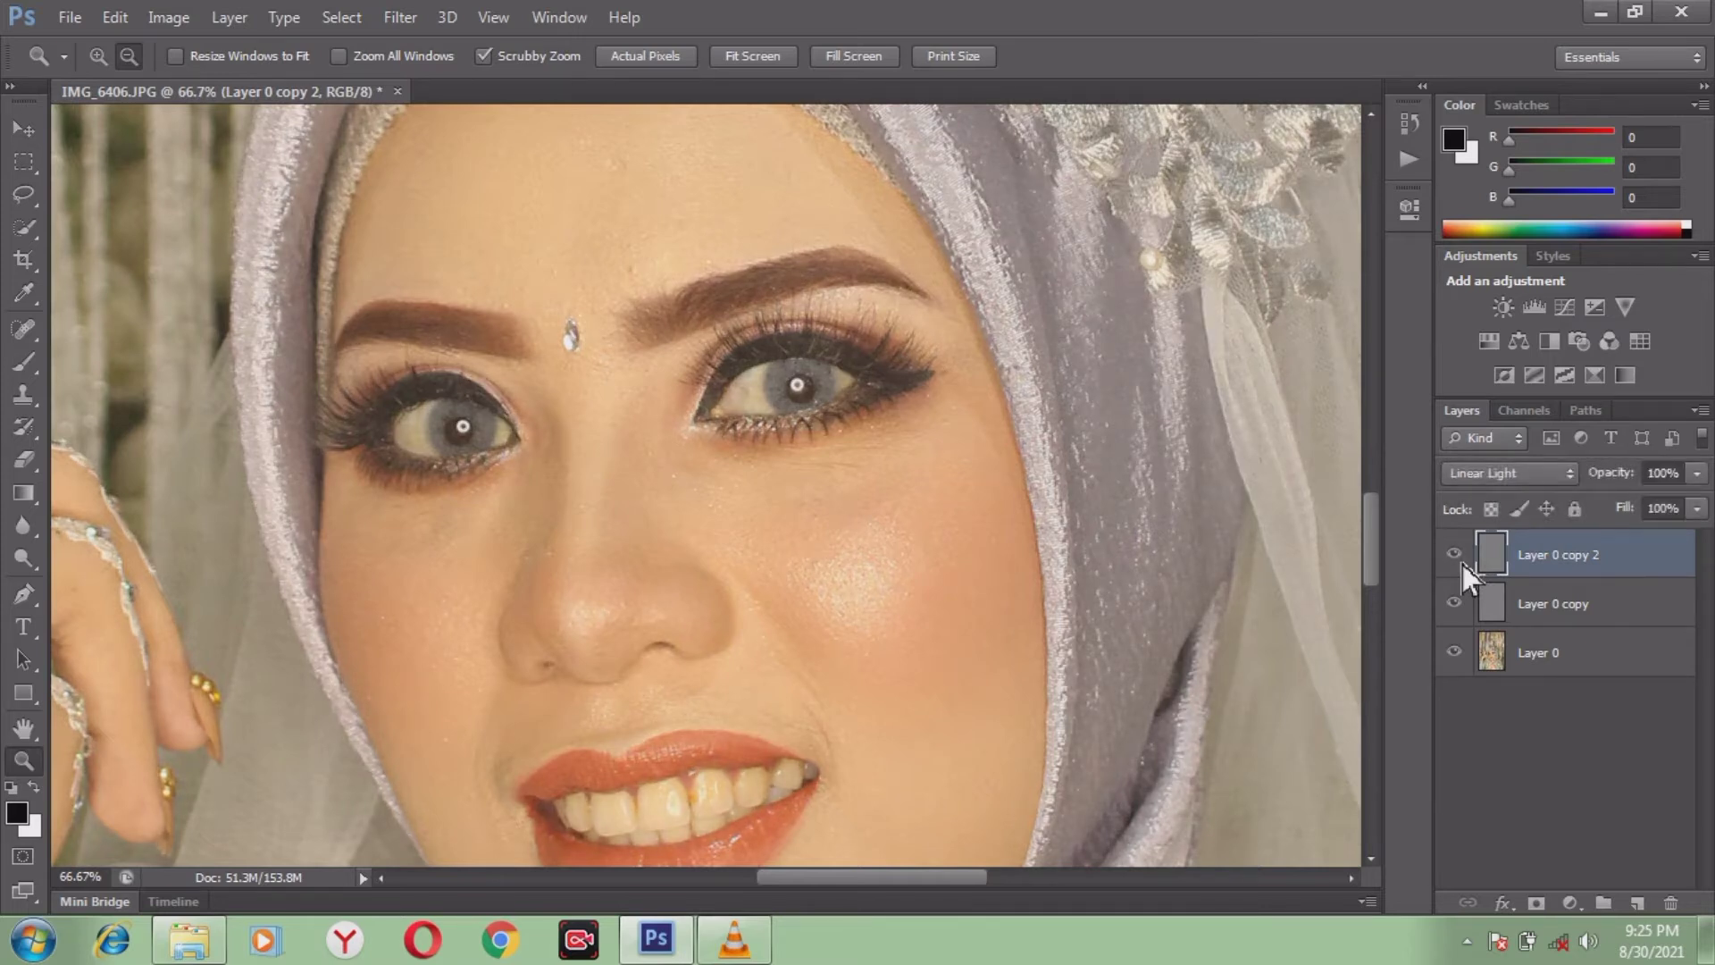
Lower the fill of Layer 0 copy 2 slightly and merge all layers into a single layer
{"action": "left_click", "coordinate": [1701, 513]}
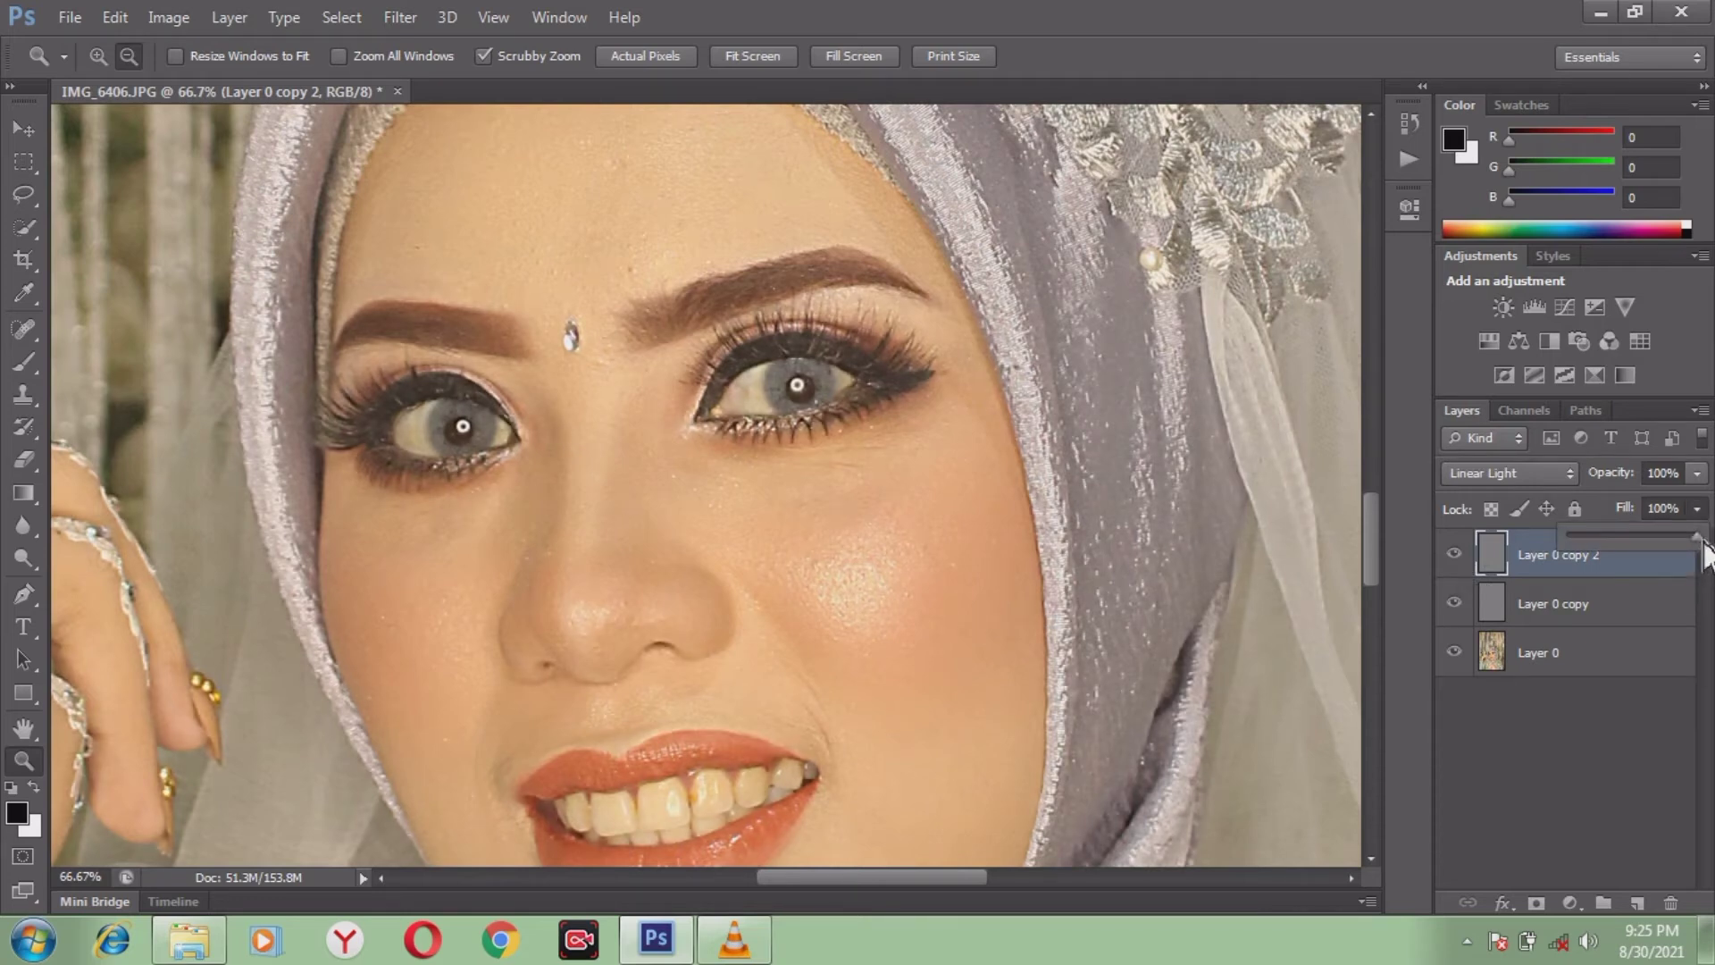
{"action": "left_click_drag", "start_coordinate": [1705, 554], "coordinate": [1681, 557]}
{"action": "key", "text": "ctrl+shift+alt+e"}
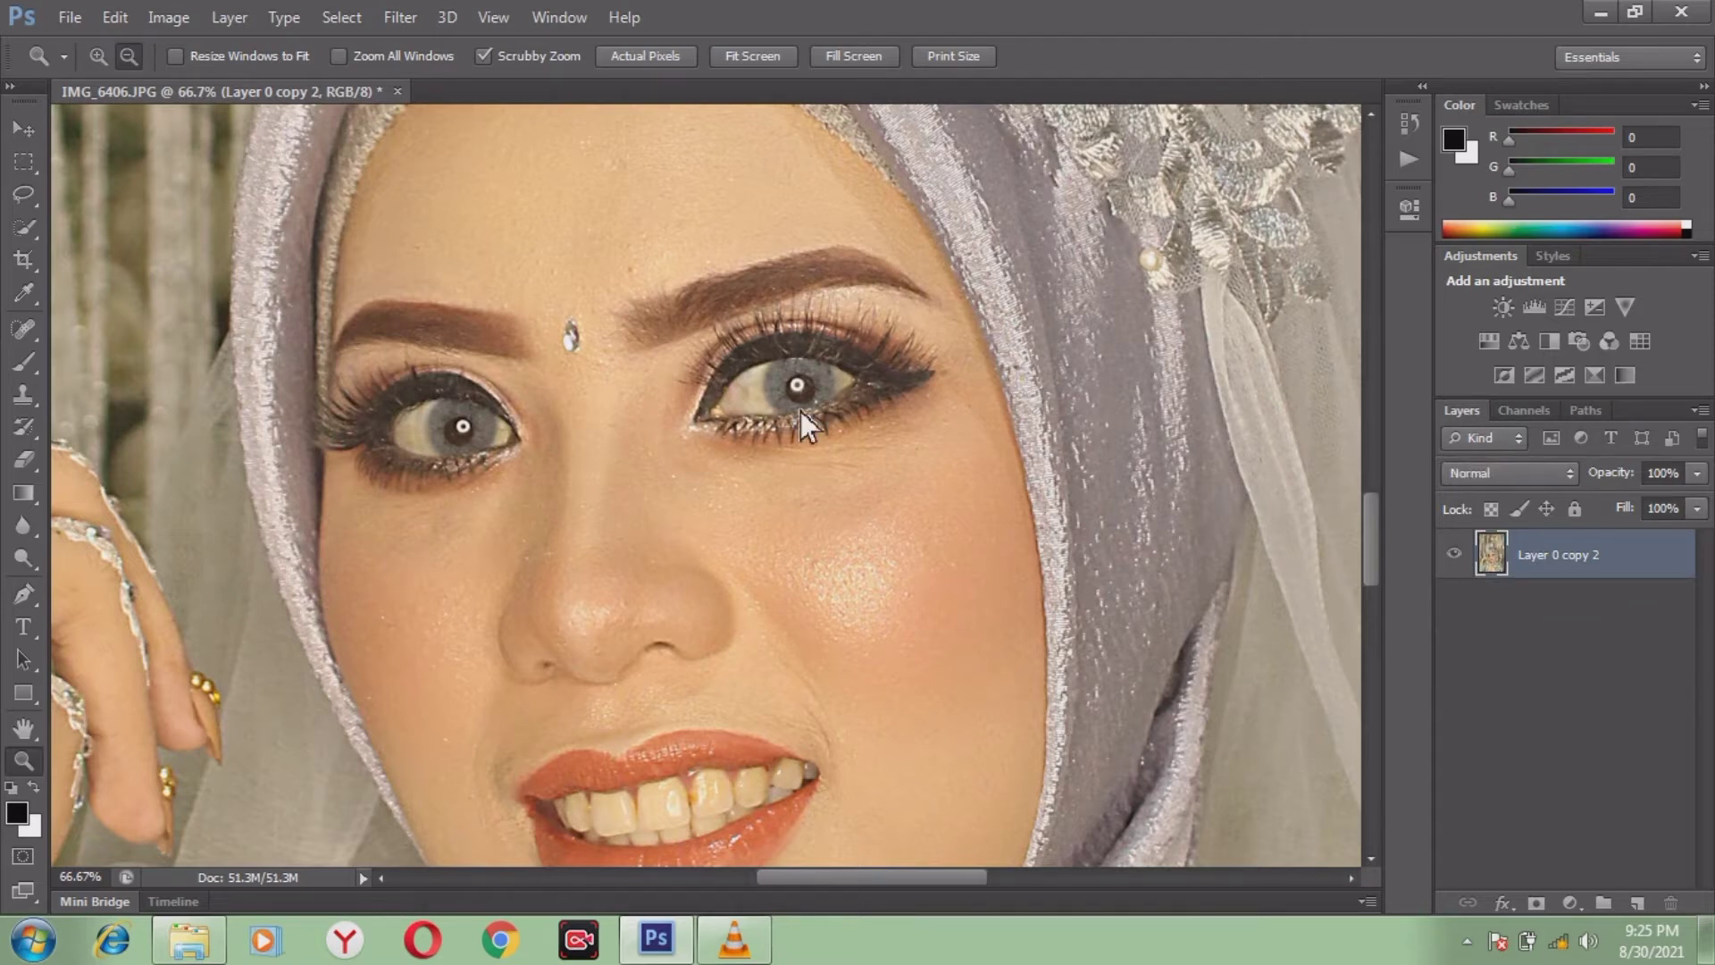
Run the Lip-Eye-Eyebrow action from the EB-Skin Retouch set and reveal its effect over the lips and eyebrows
{"action": "left_click", "coordinate": [733, 495], "text": "alt"}
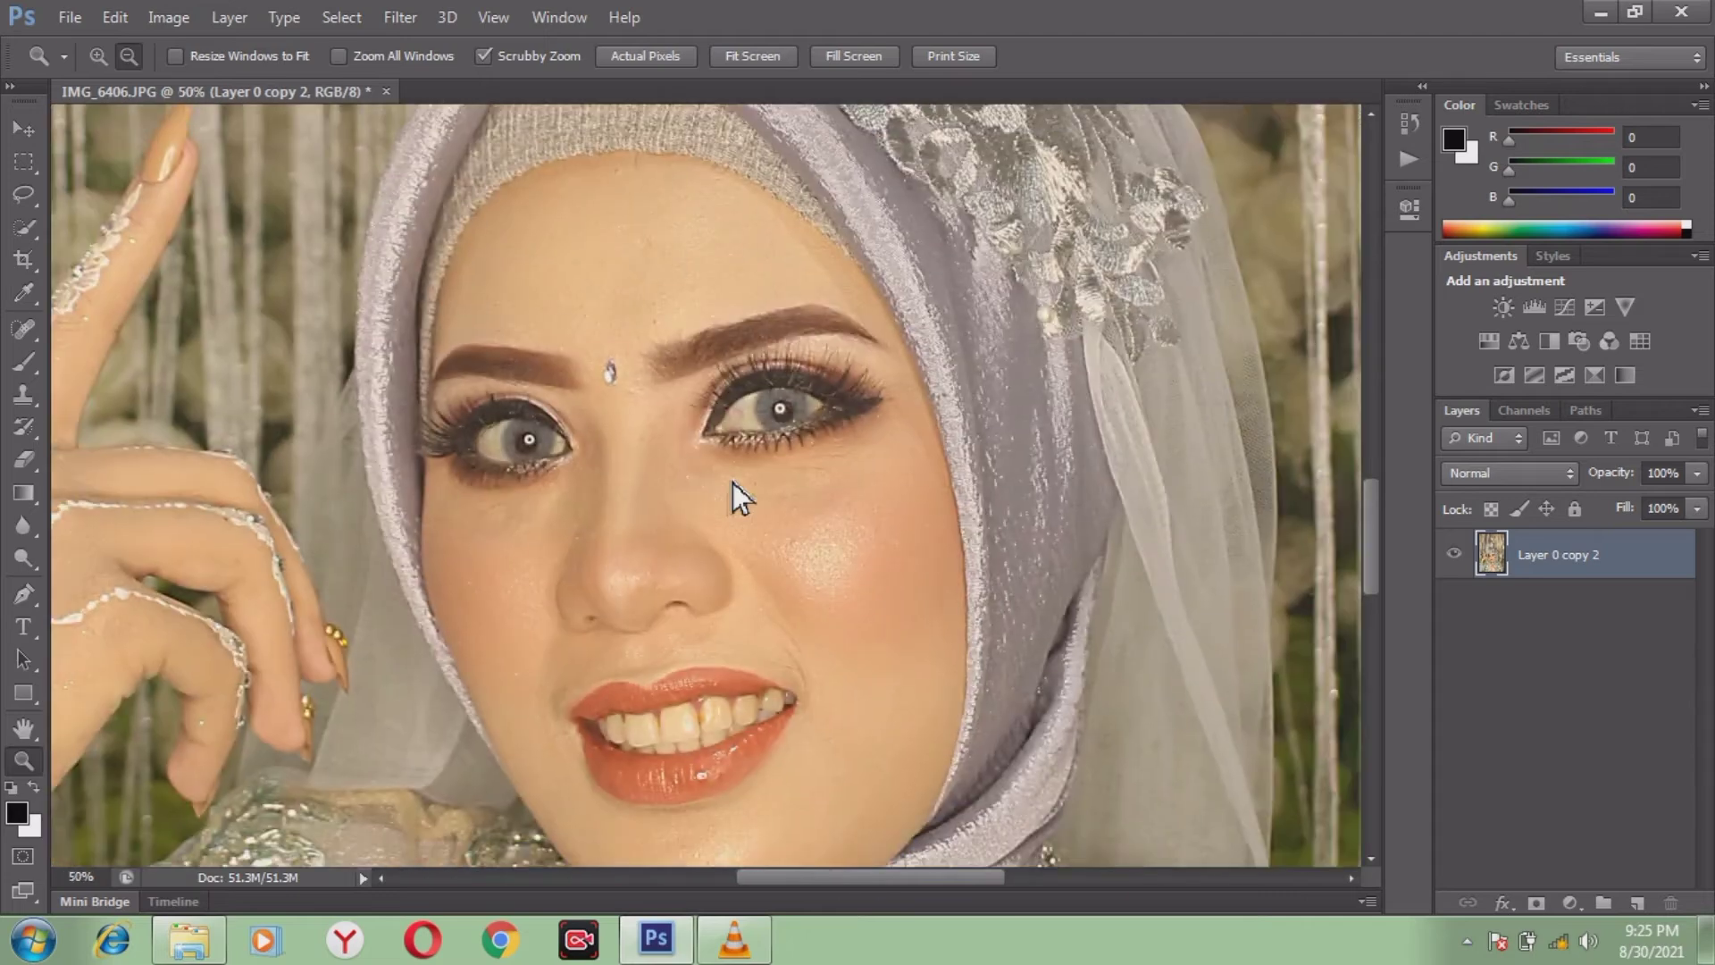
{"action": "left_click", "coordinate": [760, 538], "text": "alt"}
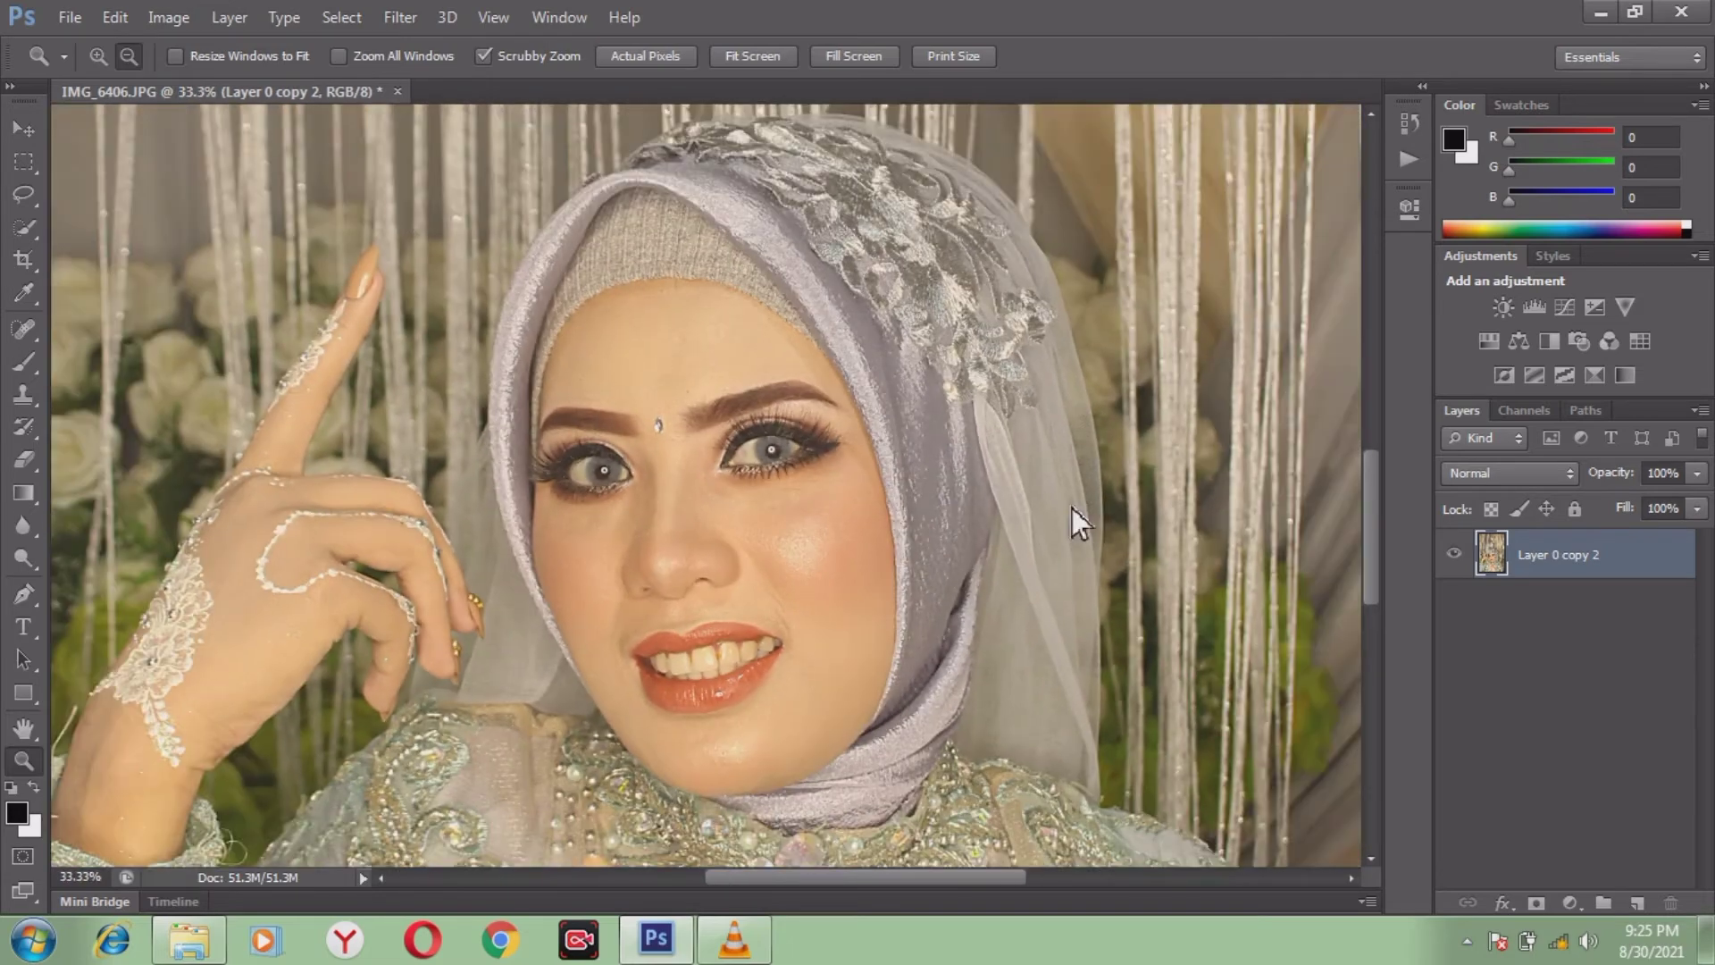
{"action": "left_click_drag", "start_coordinate": [1376, 507], "coordinate": [1373, 515]}
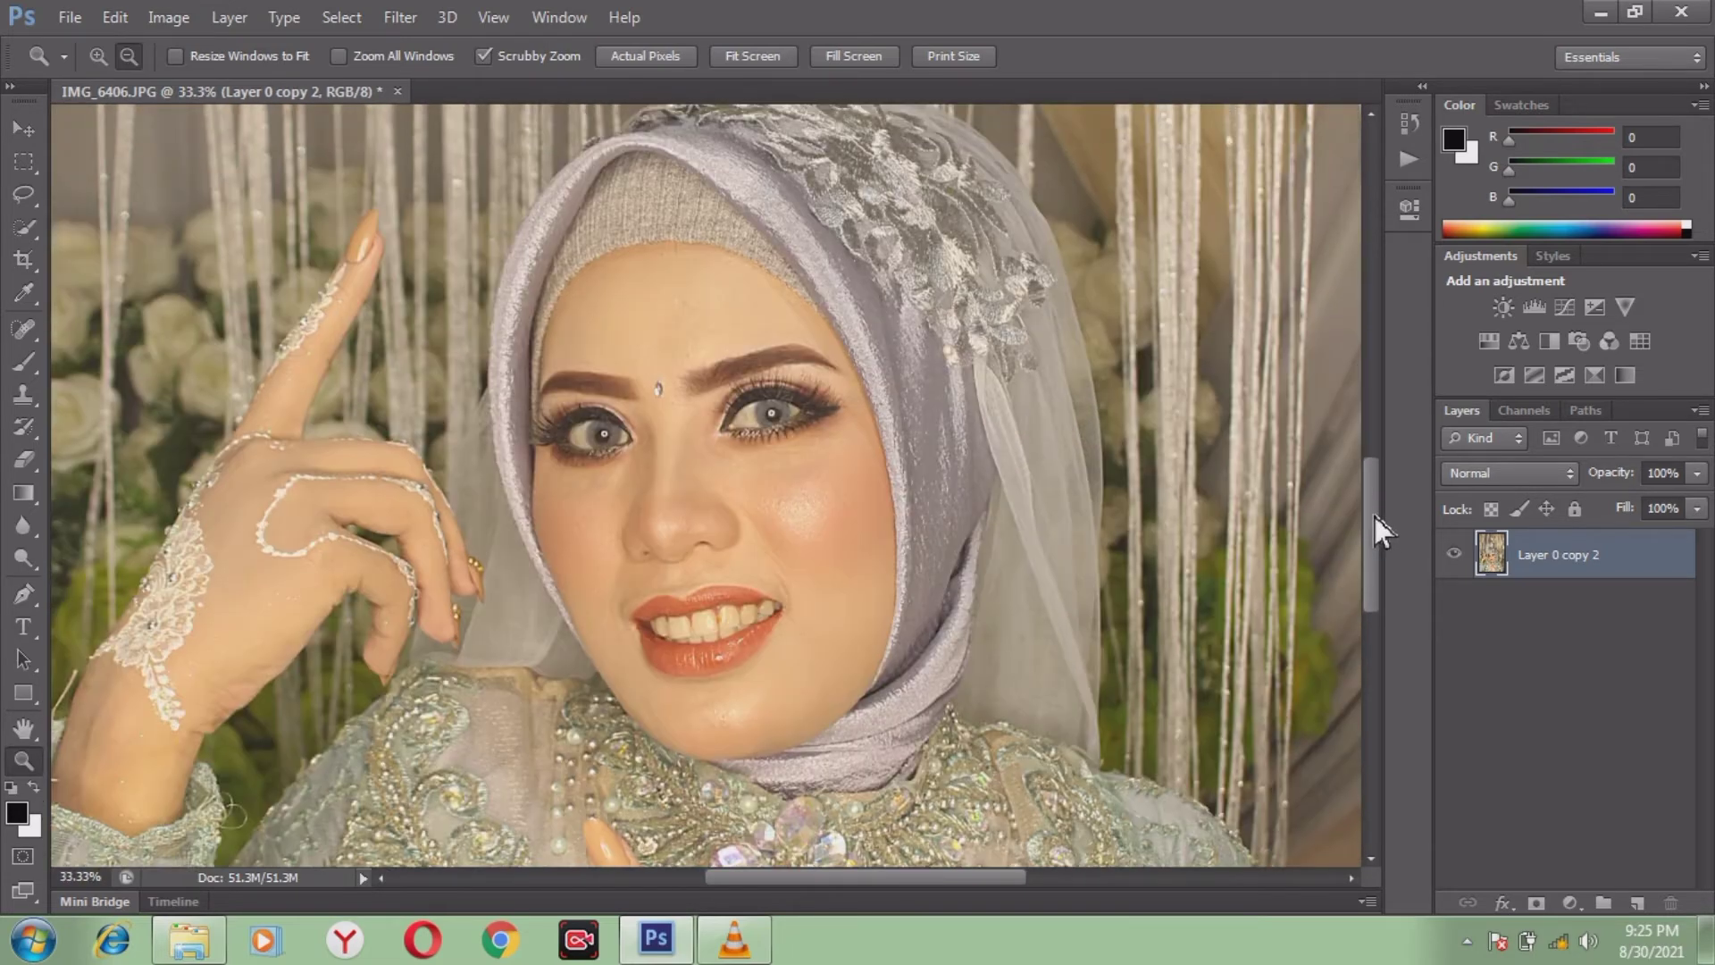
{"action": "left_click", "coordinate": [1411, 162]}
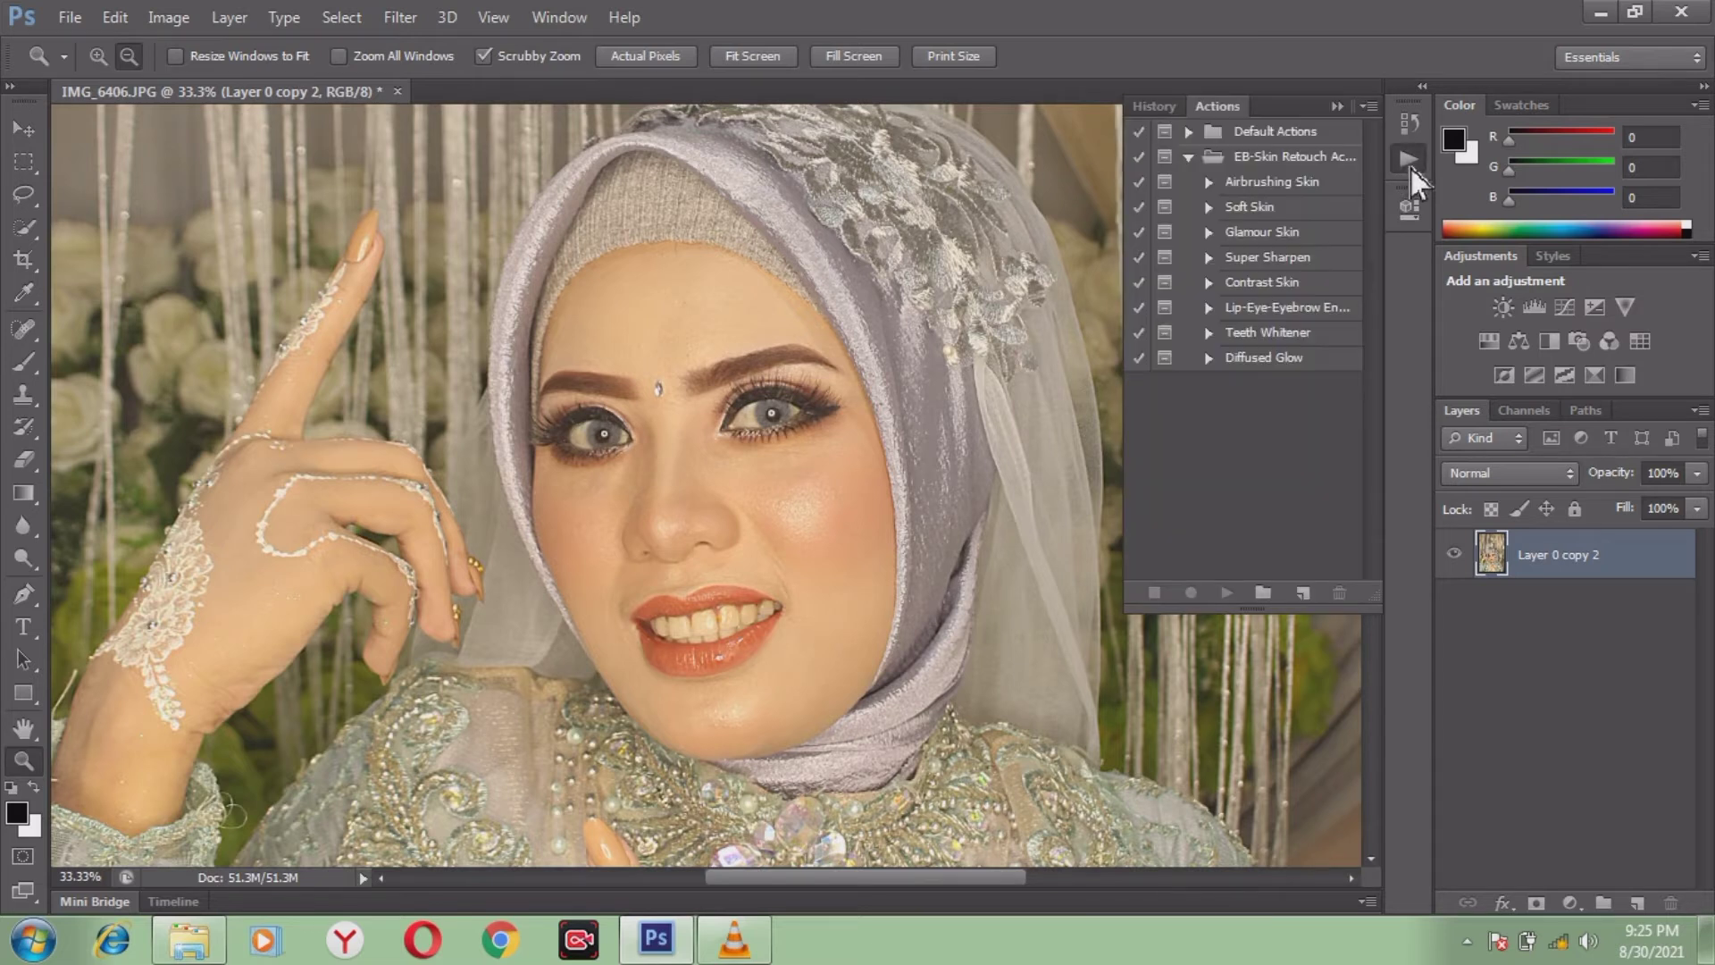
{"action": "left_click", "coordinate": [1267, 309]}
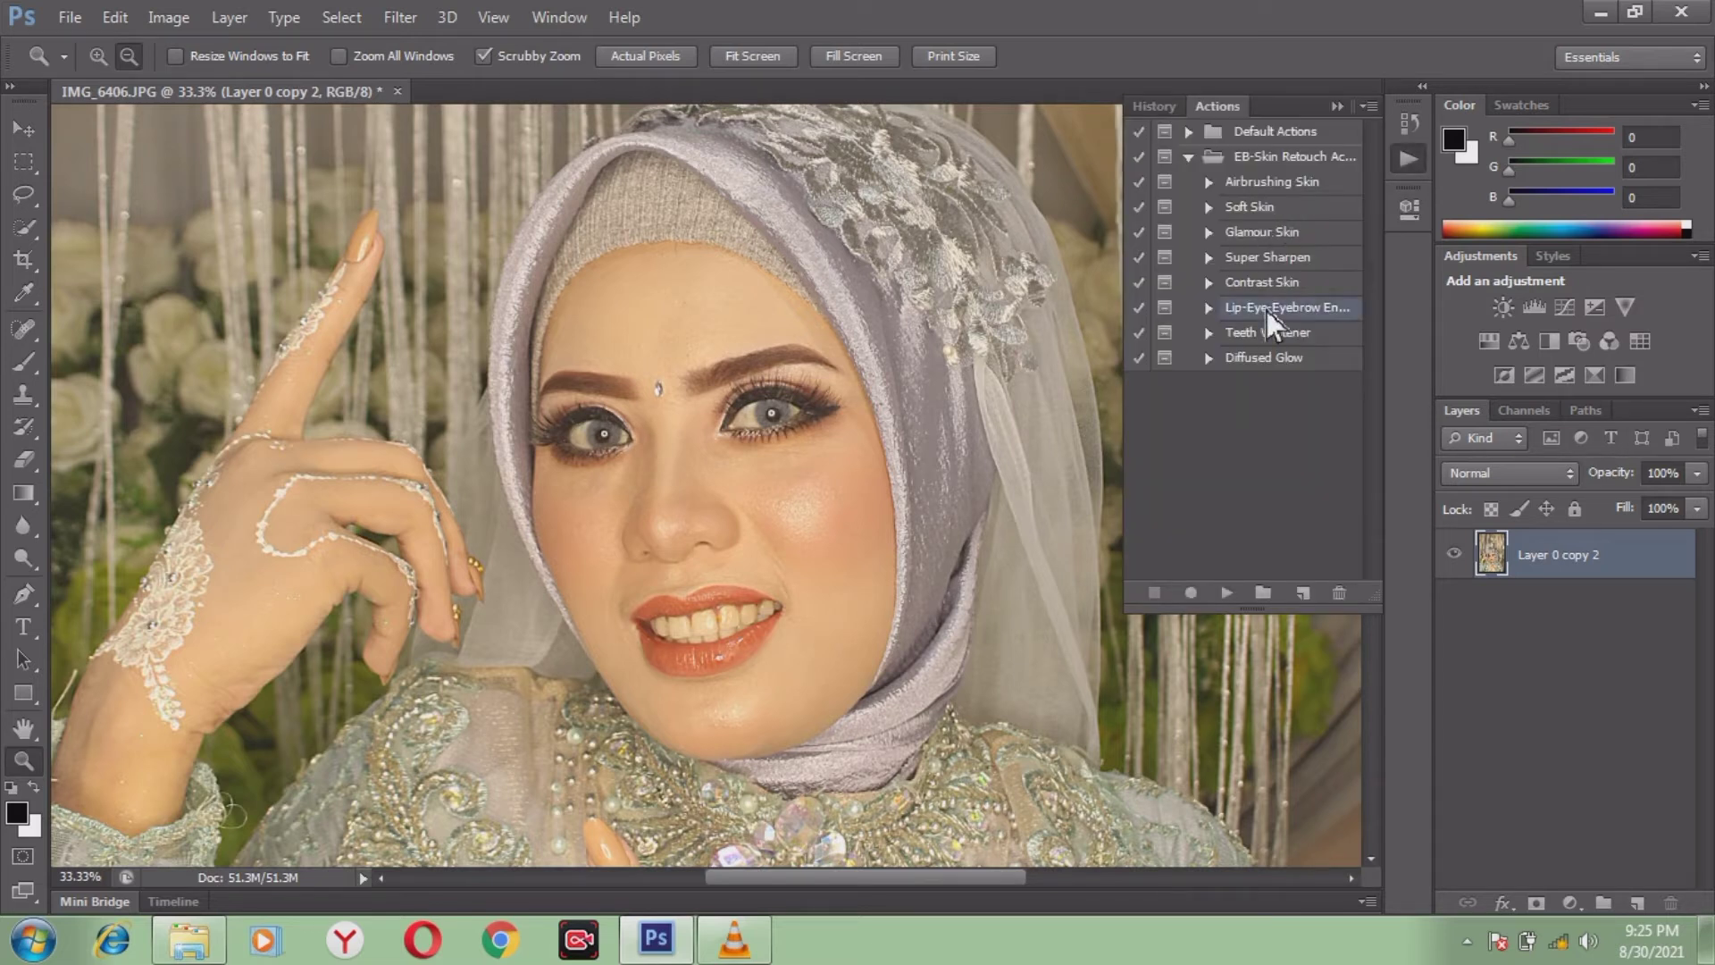
{"action": "left_click", "coordinate": [1226, 601]}
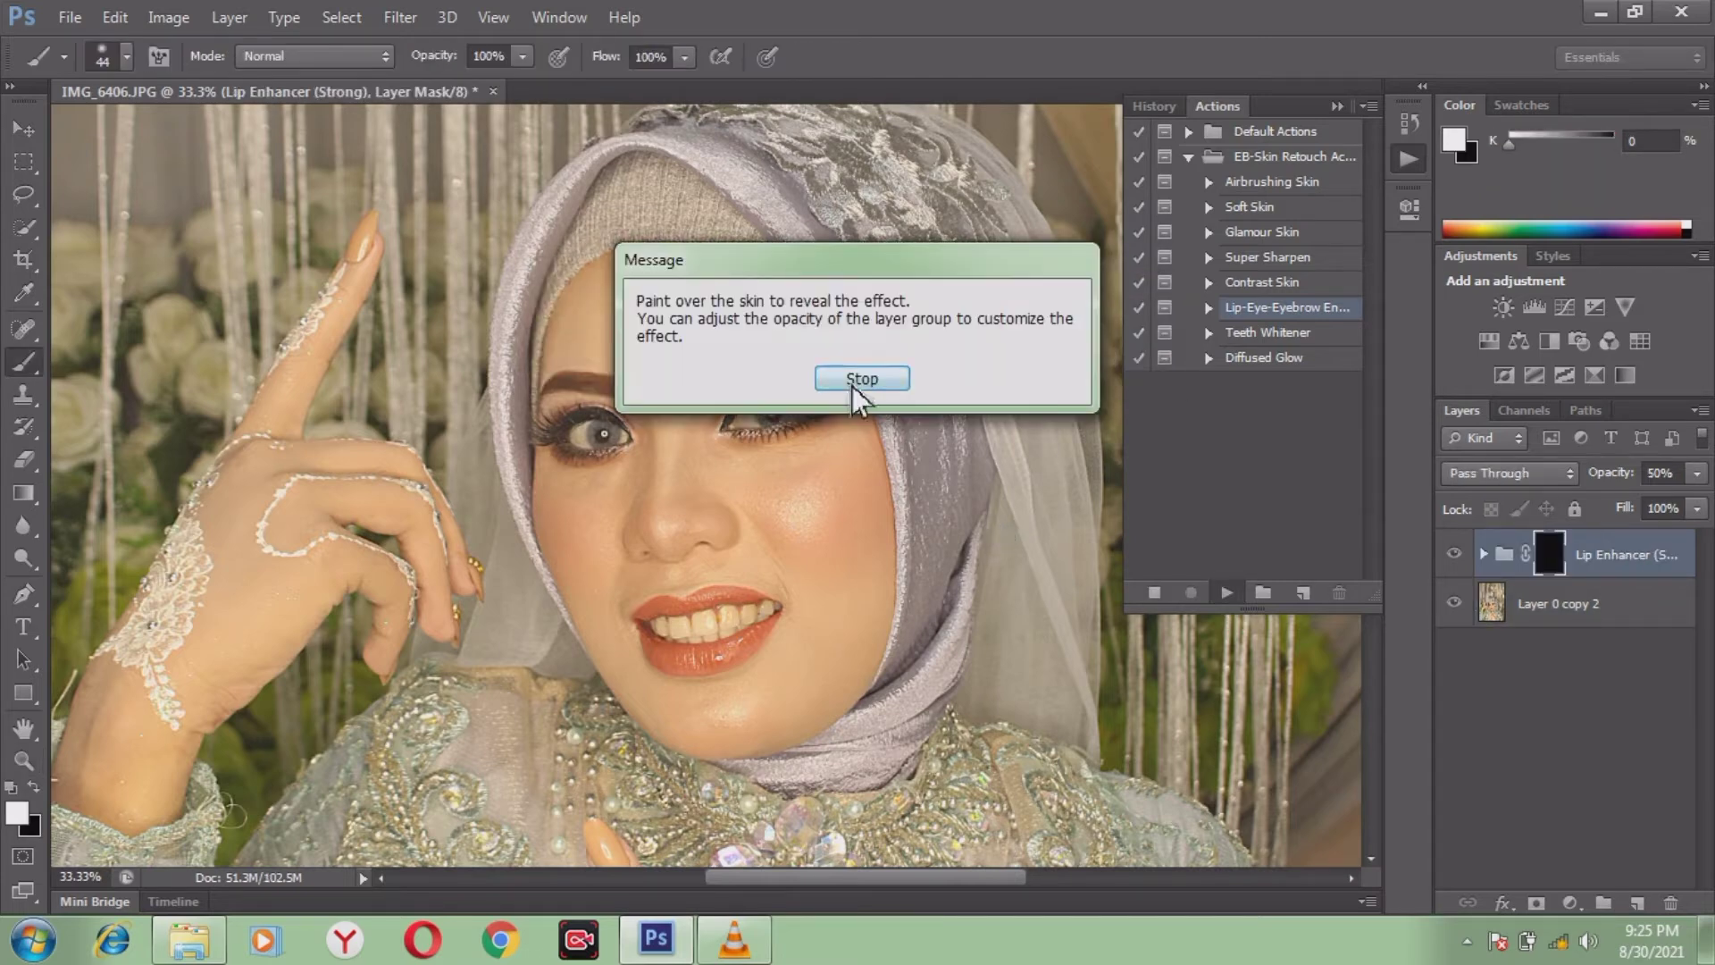
{"action": "left_click", "coordinate": [862, 379]}
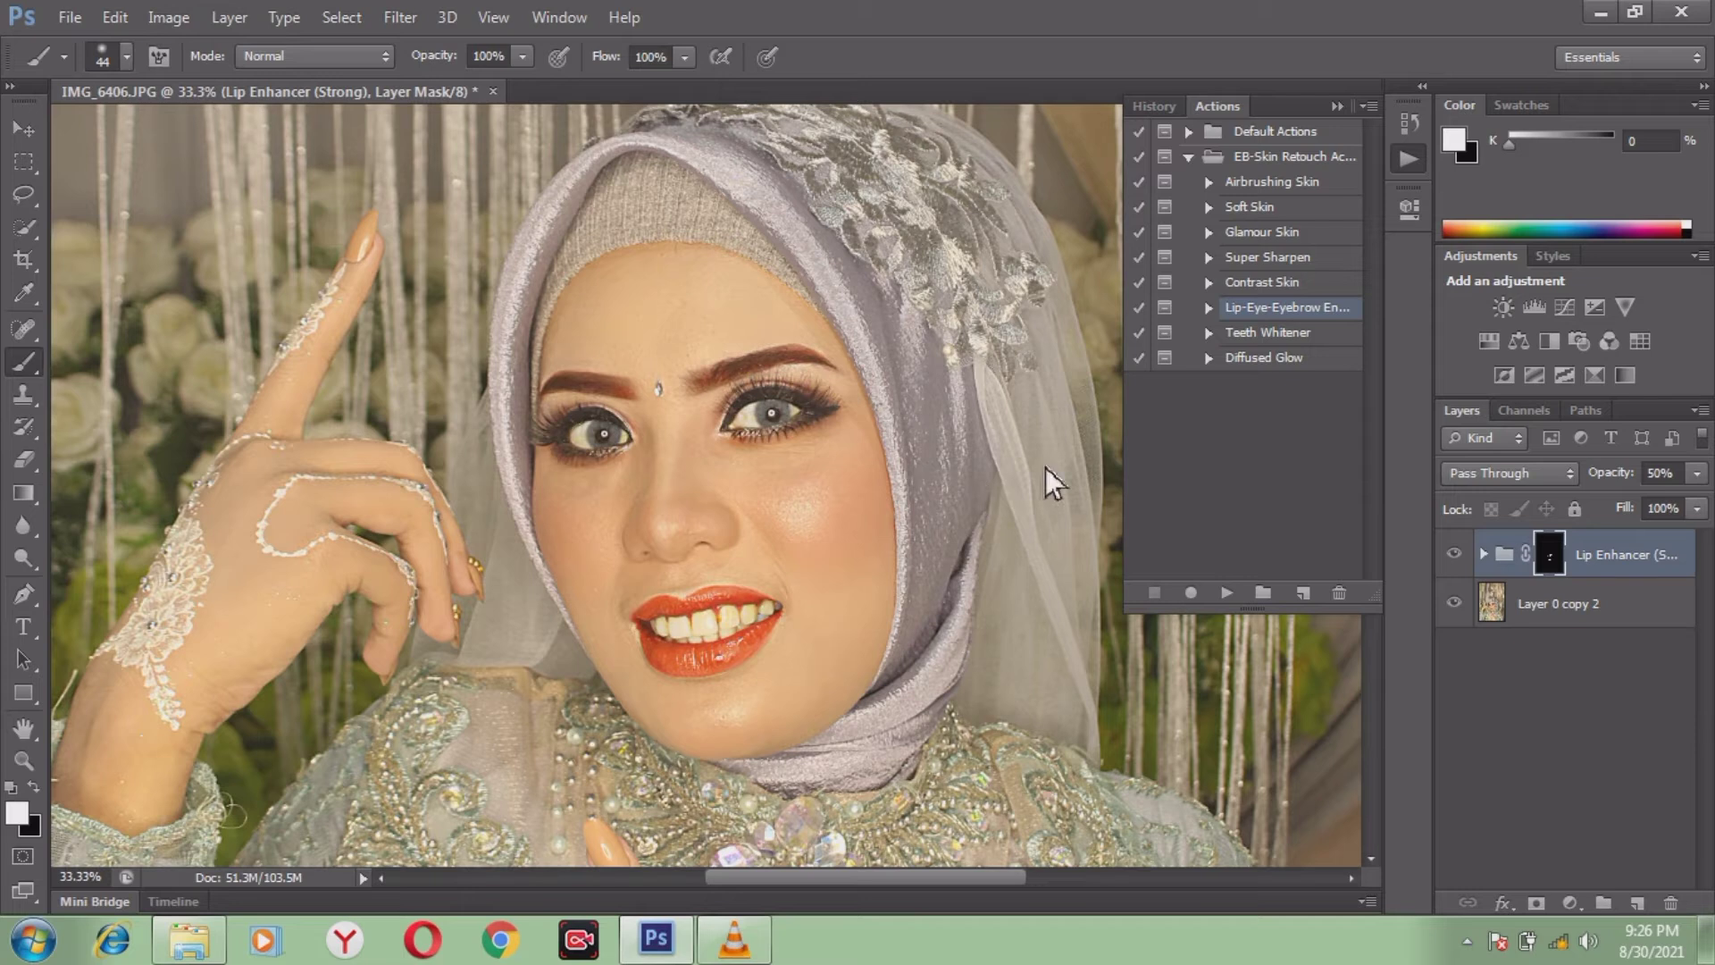
Run the Soft Skin action from the EB-Skin Retouch set and dismiss its message
{"action": "left_click", "coordinate": [1257, 215]}
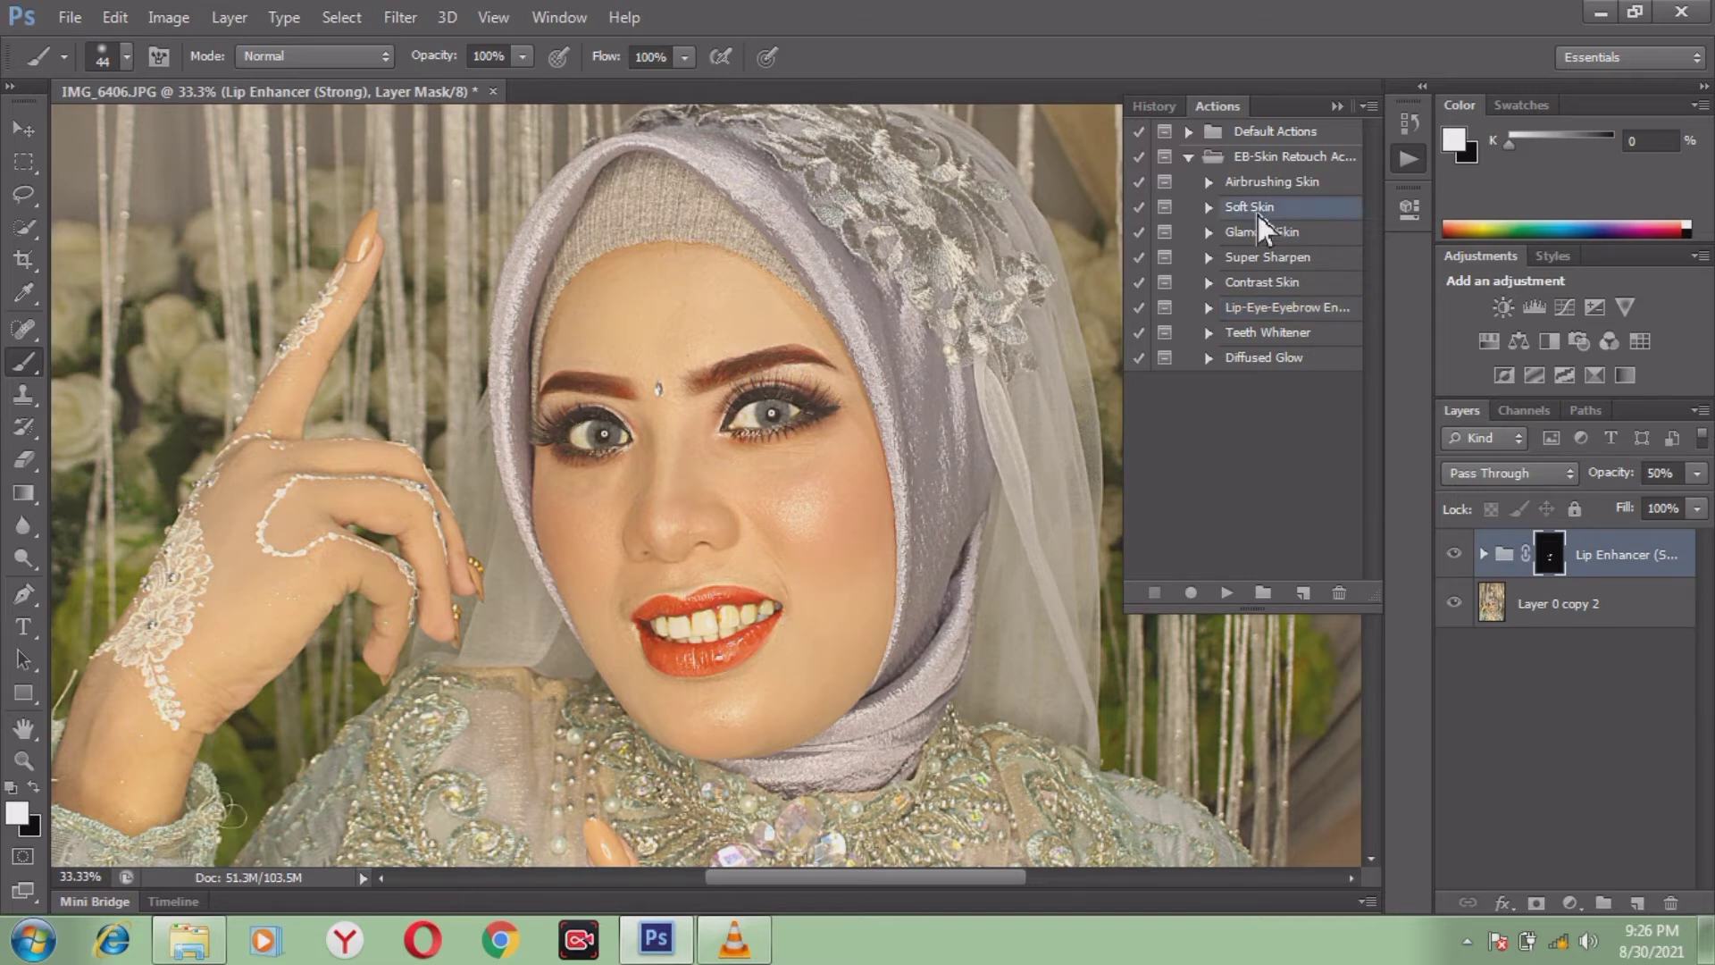
{"action": "left_click", "coordinate": [1229, 591]}
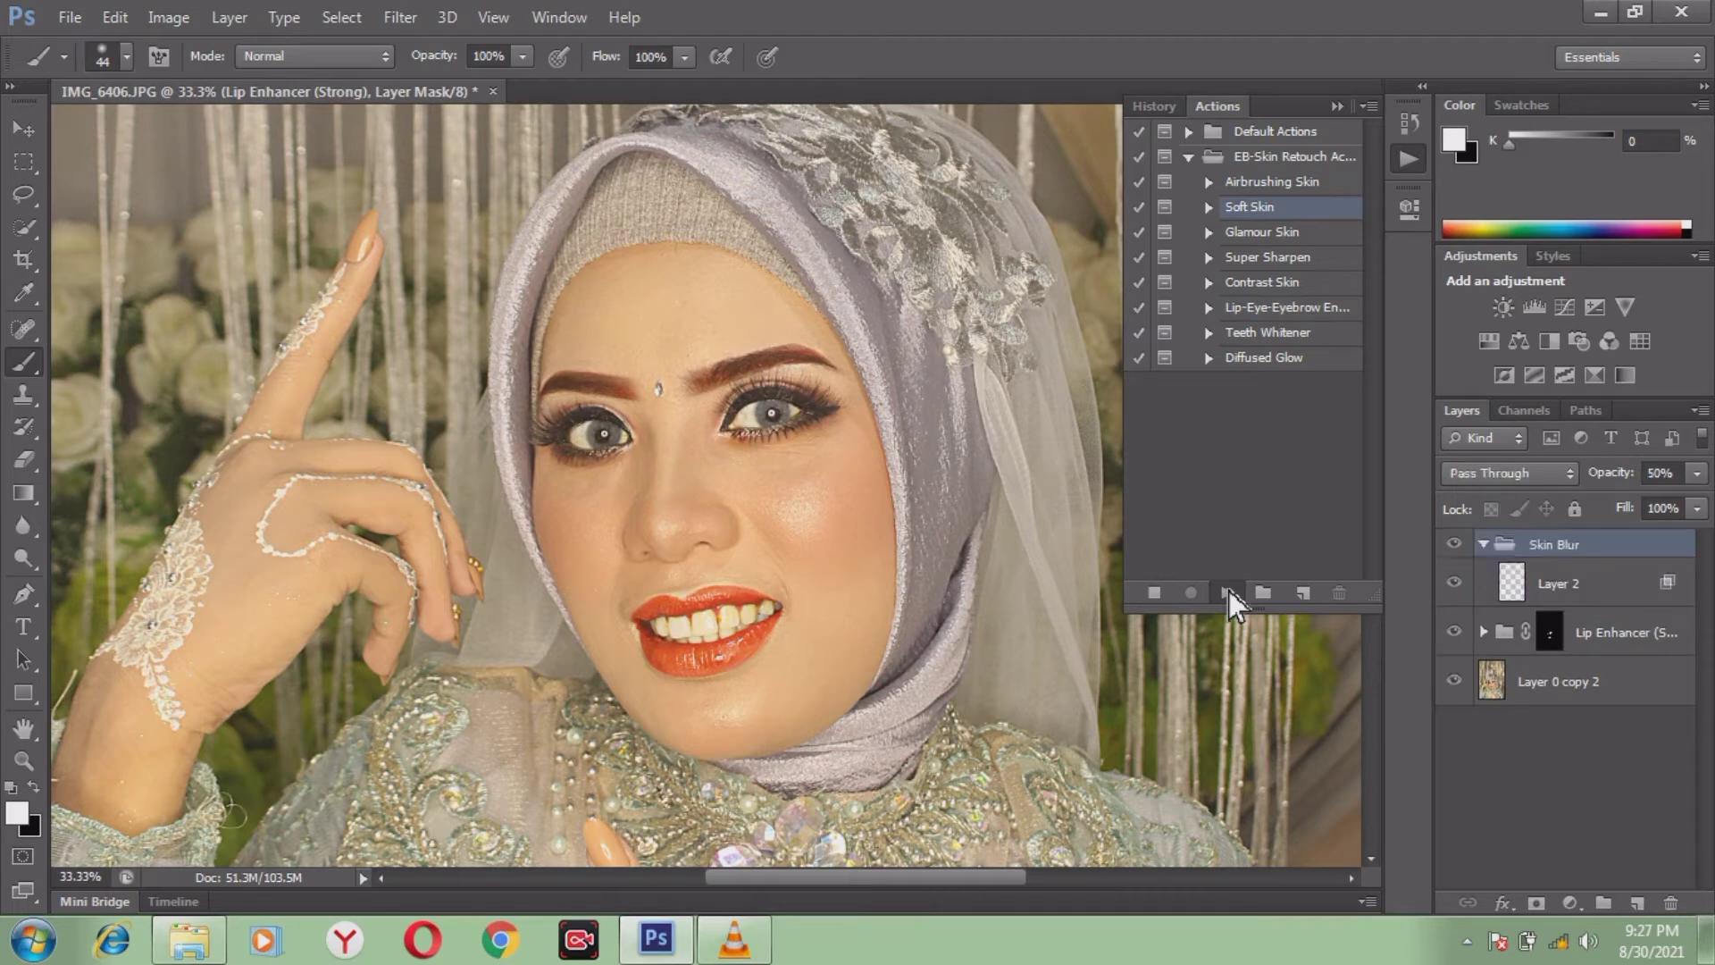
{"action": "left_click", "coordinate": [881, 382]}
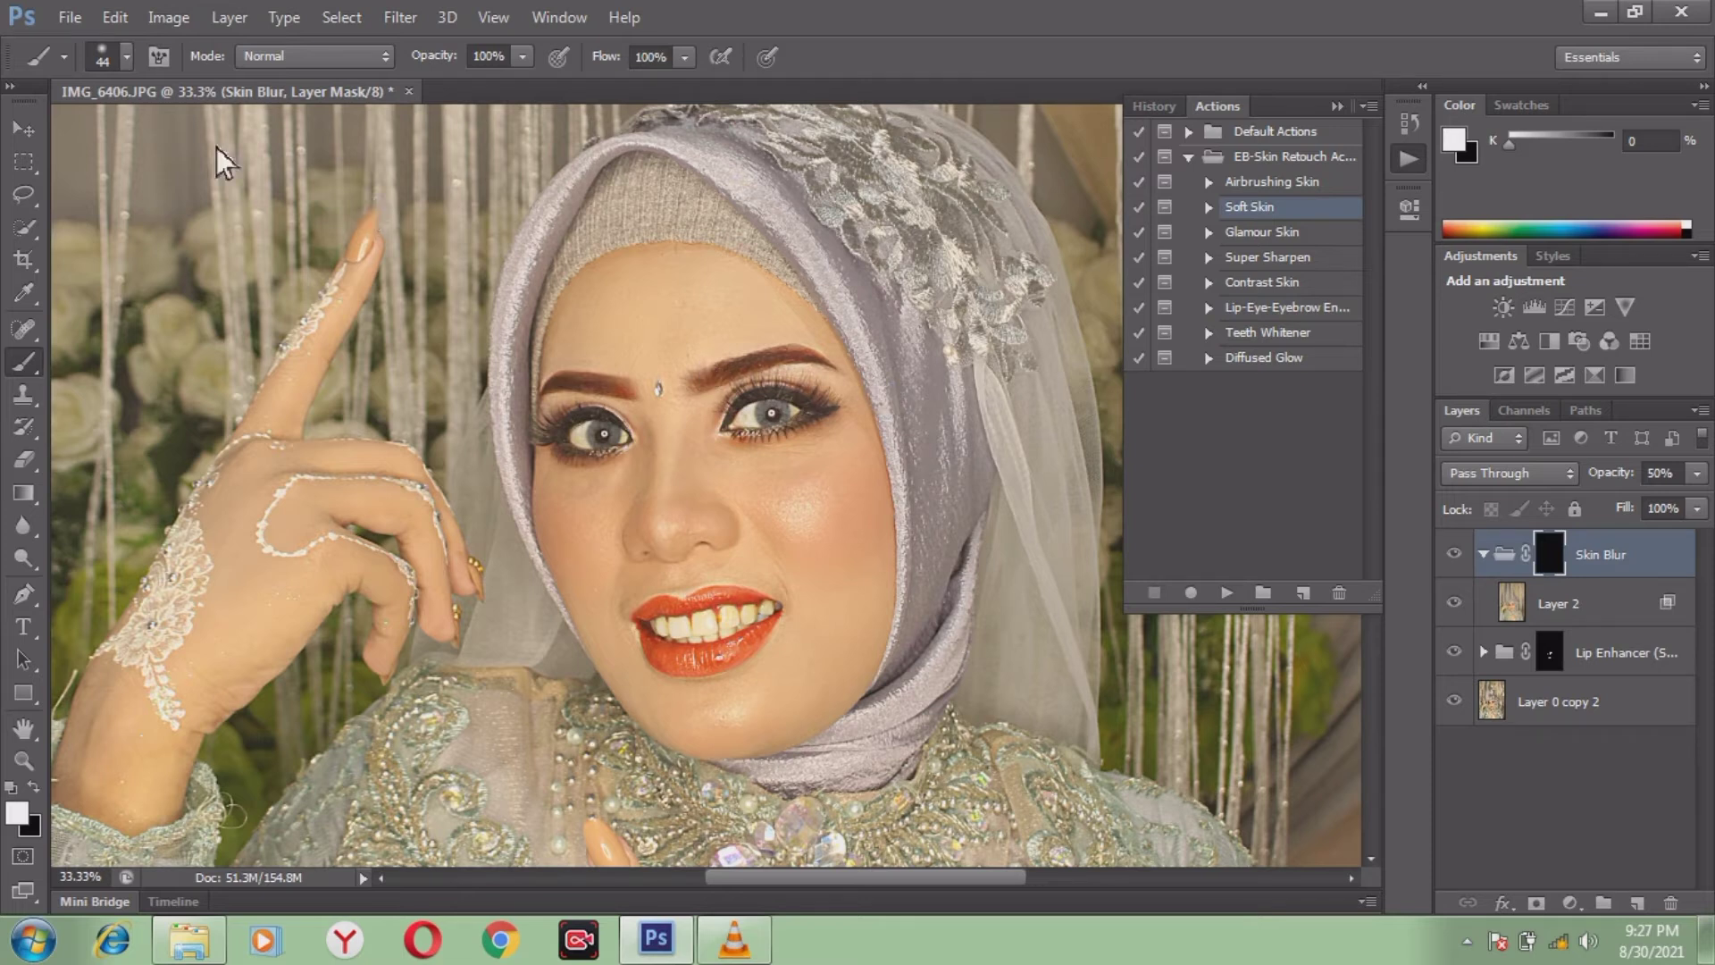
Enlarge the brush to 95 px and paint the Skin Blur mask over the skin of the face and both hands
{"action": "left_click", "coordinate": [130, 68]}
{"action": "left_click_drag", "start_coordinate": [93, 139], "coordinate": [107, 139]}
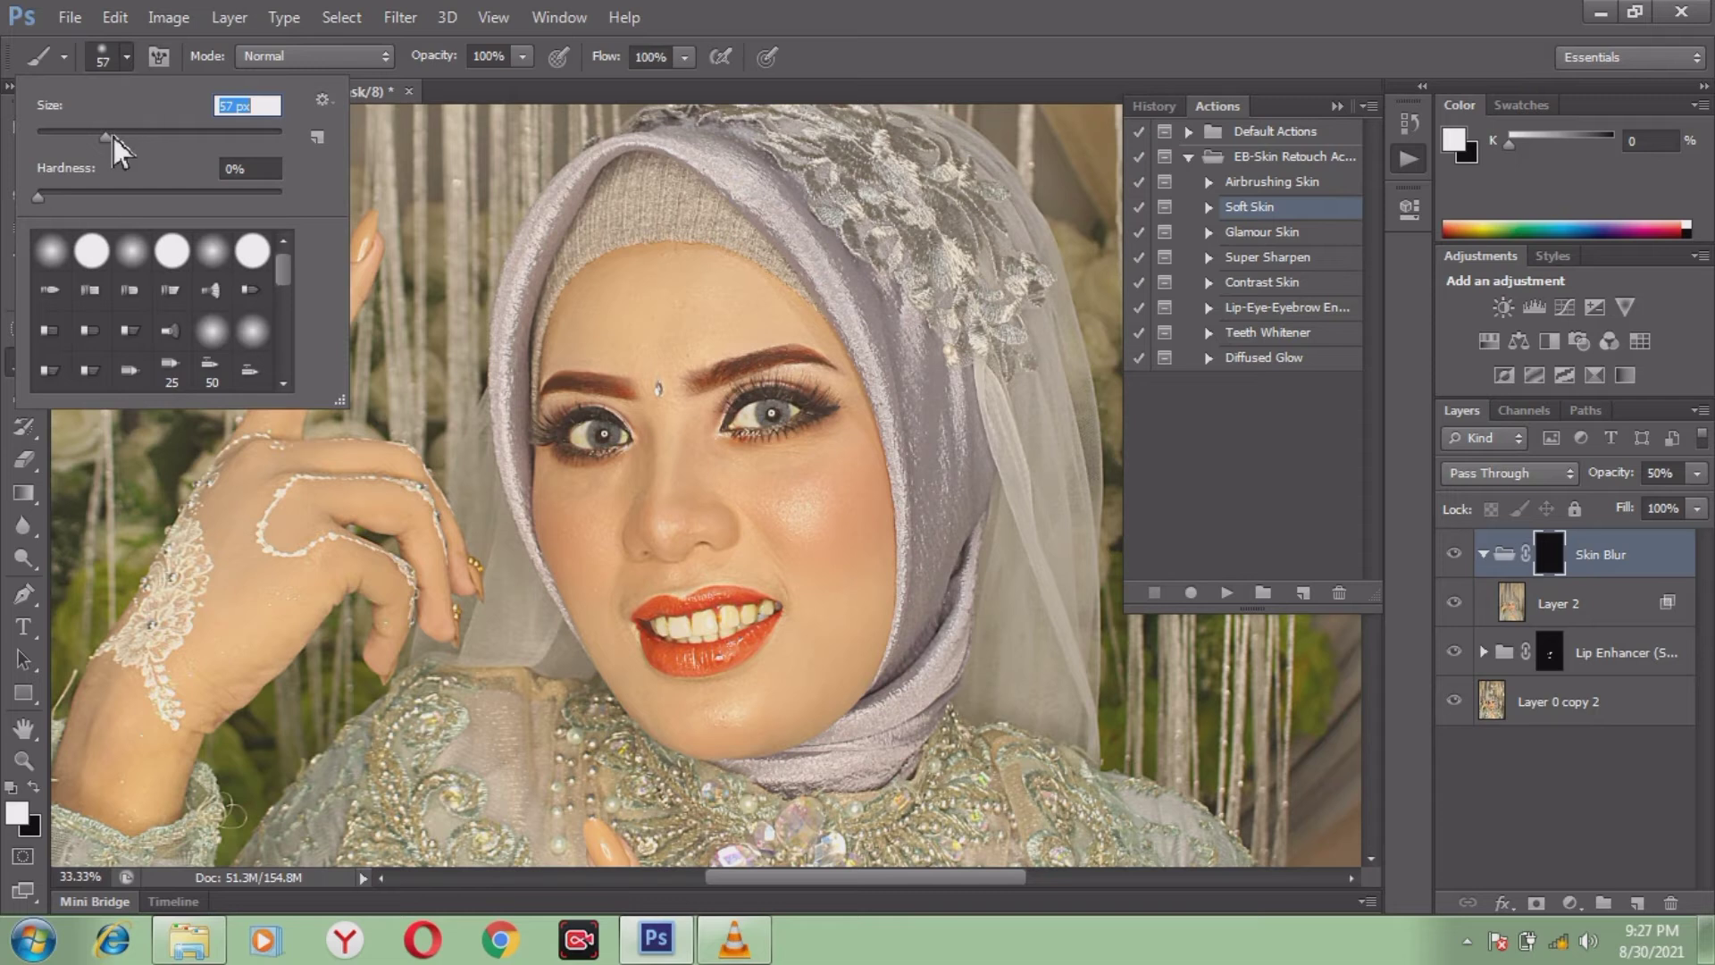
{"action": "left_click_drag", "start_coordinate": [113, 138], "coordinate": [161, 141]}
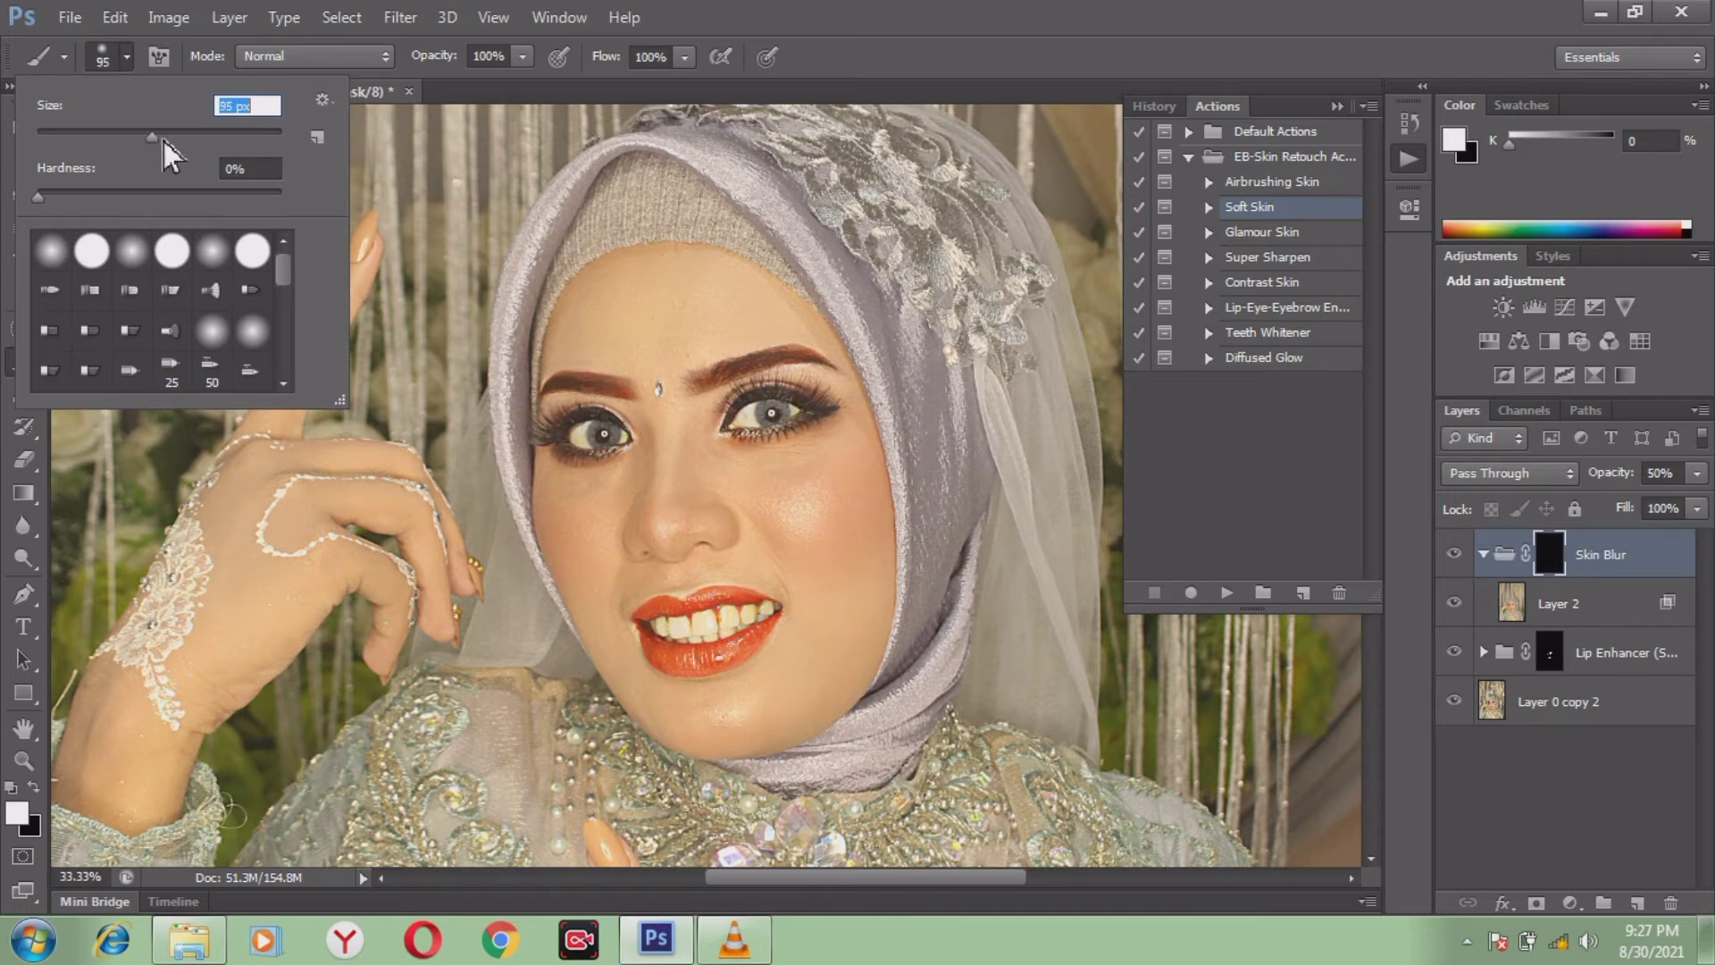
{"action": "left_click", "coordinate": [630, 293]}
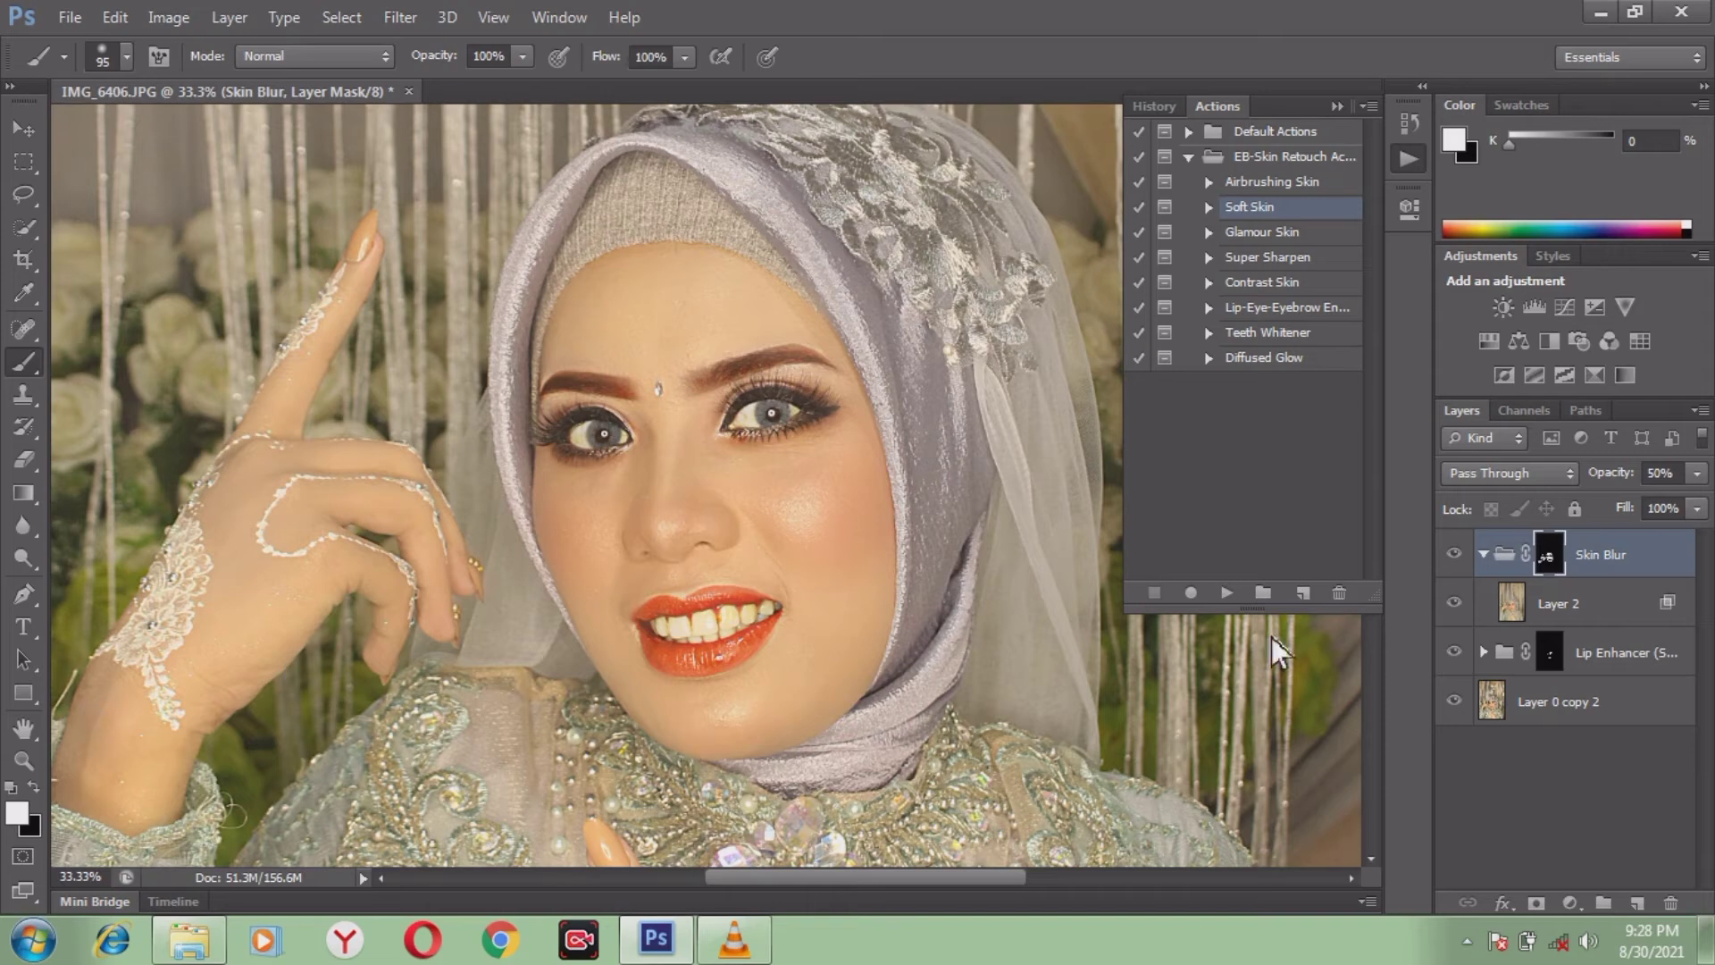
{"action": "scroll", "coordinate": [1374, 865], "scroll_direction": "down", "scroll_amount": 5}
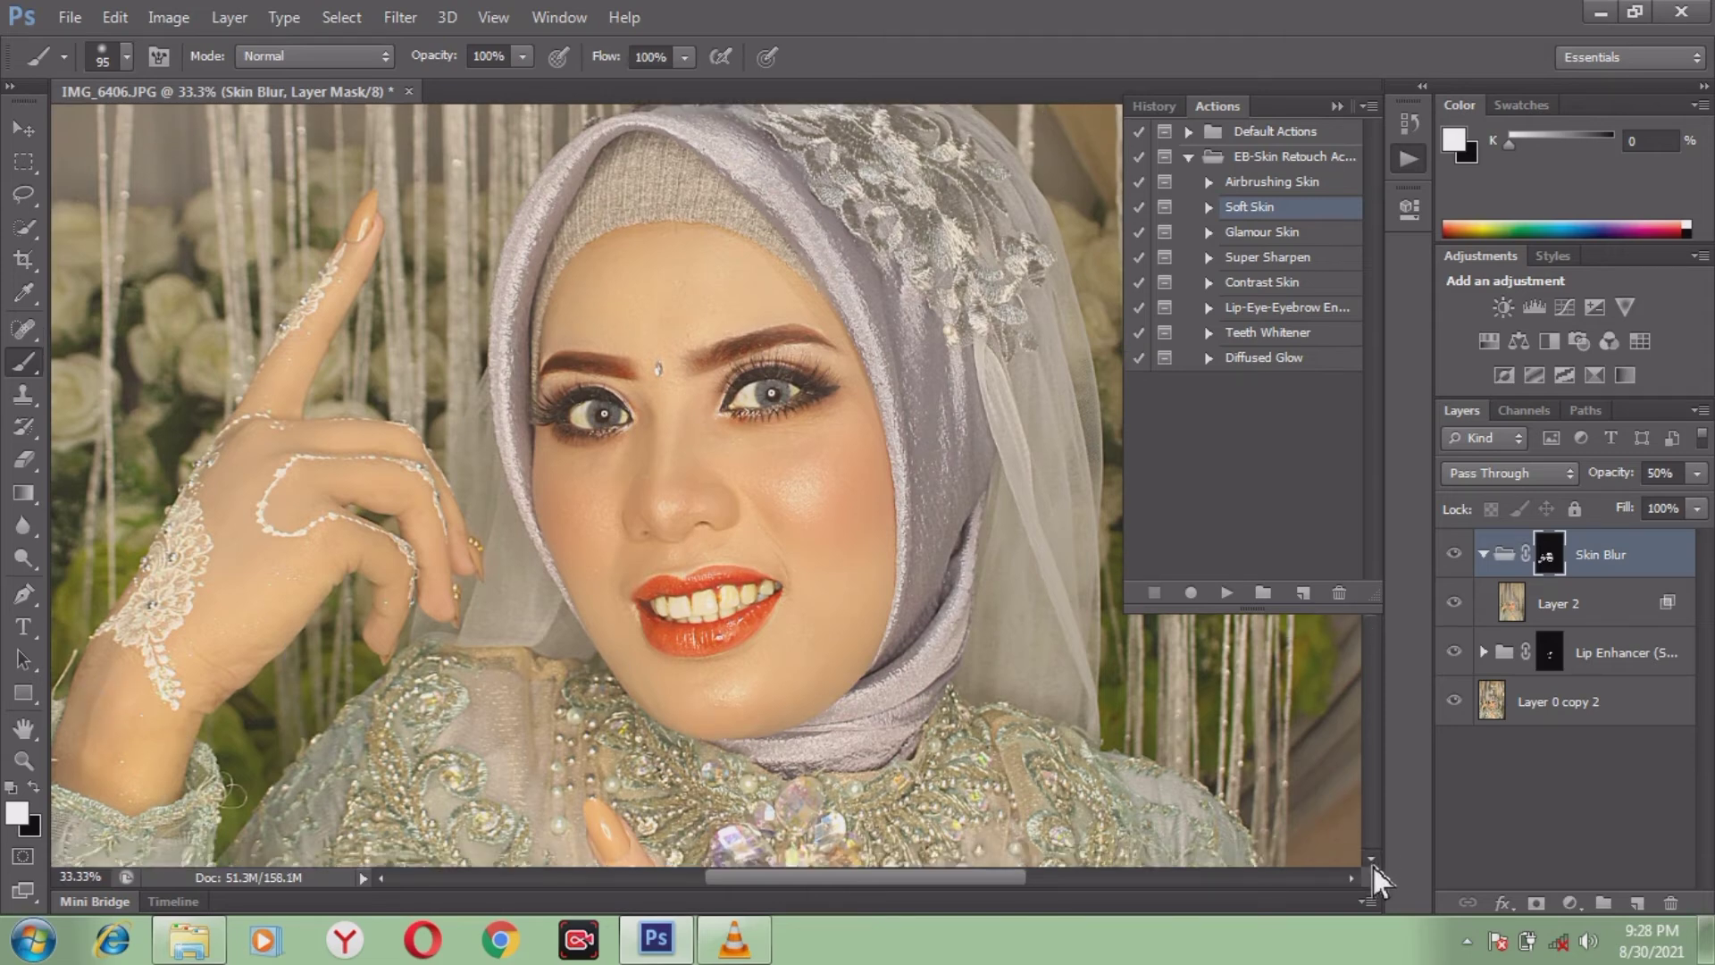
{"action": "scroll", "coordinate": [1373, 866], "scroll_direction": "down", "scroll_amount": 8}
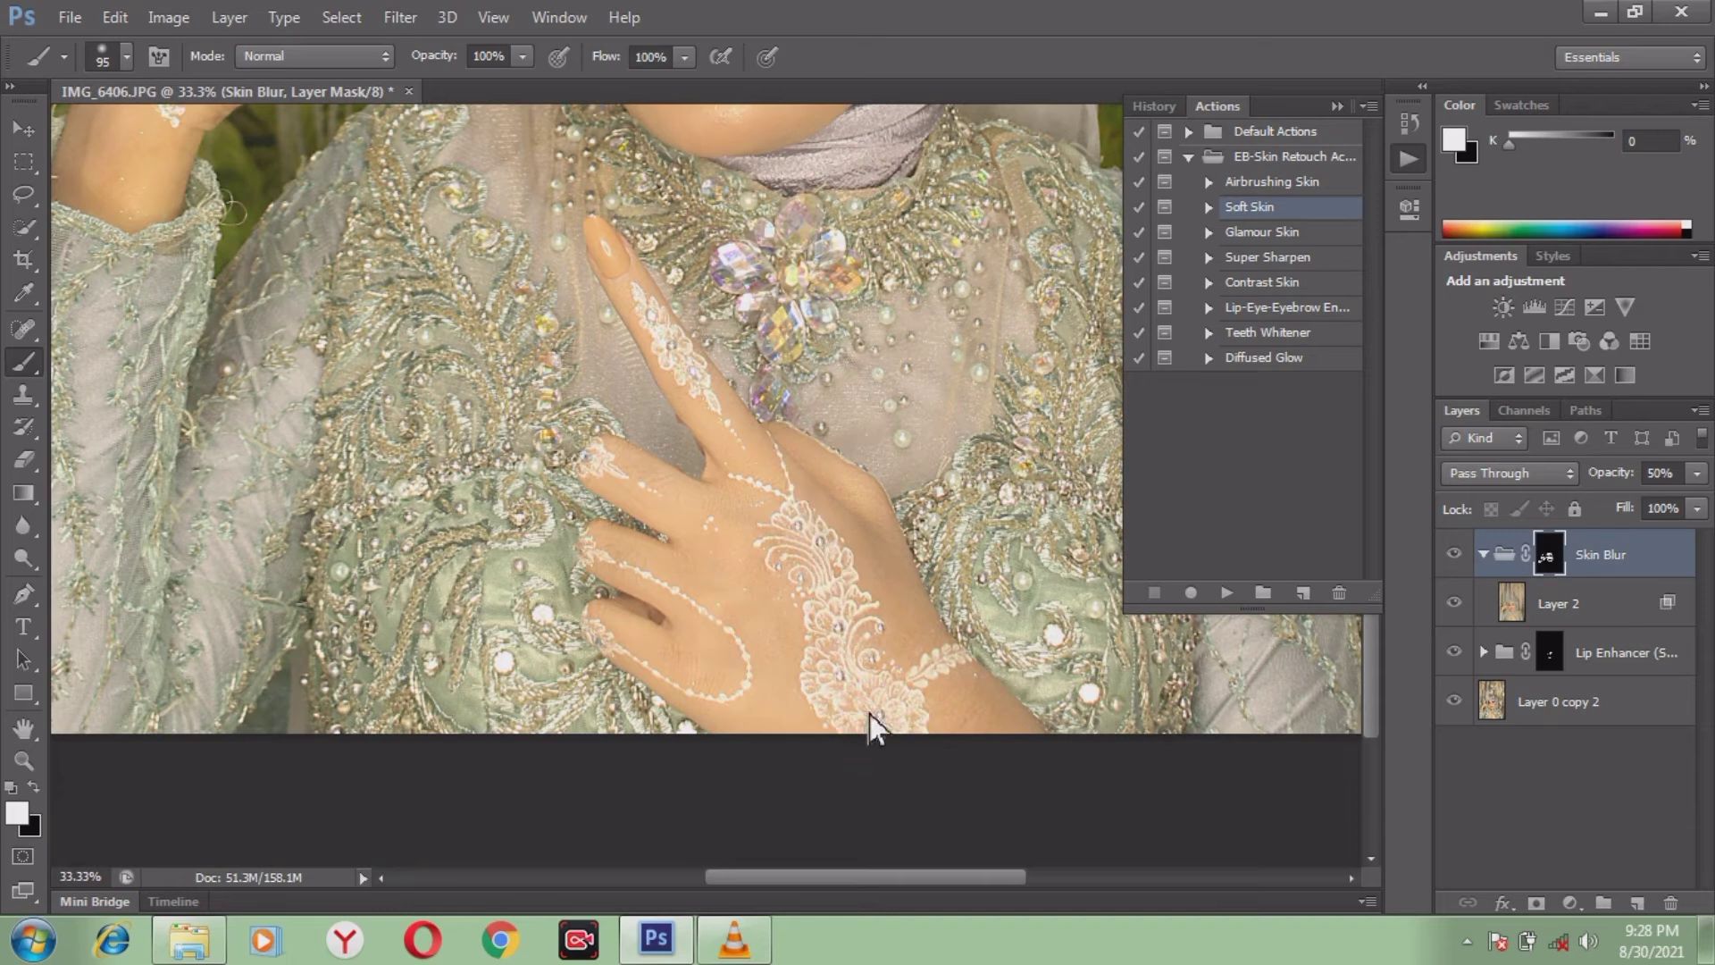
Compare the face and raised hand with the Skin Blur group hidden and shown
{"action": "left_click_drag", "start_coordinate": [1376, 701], "coordinate": [1376, 561]}
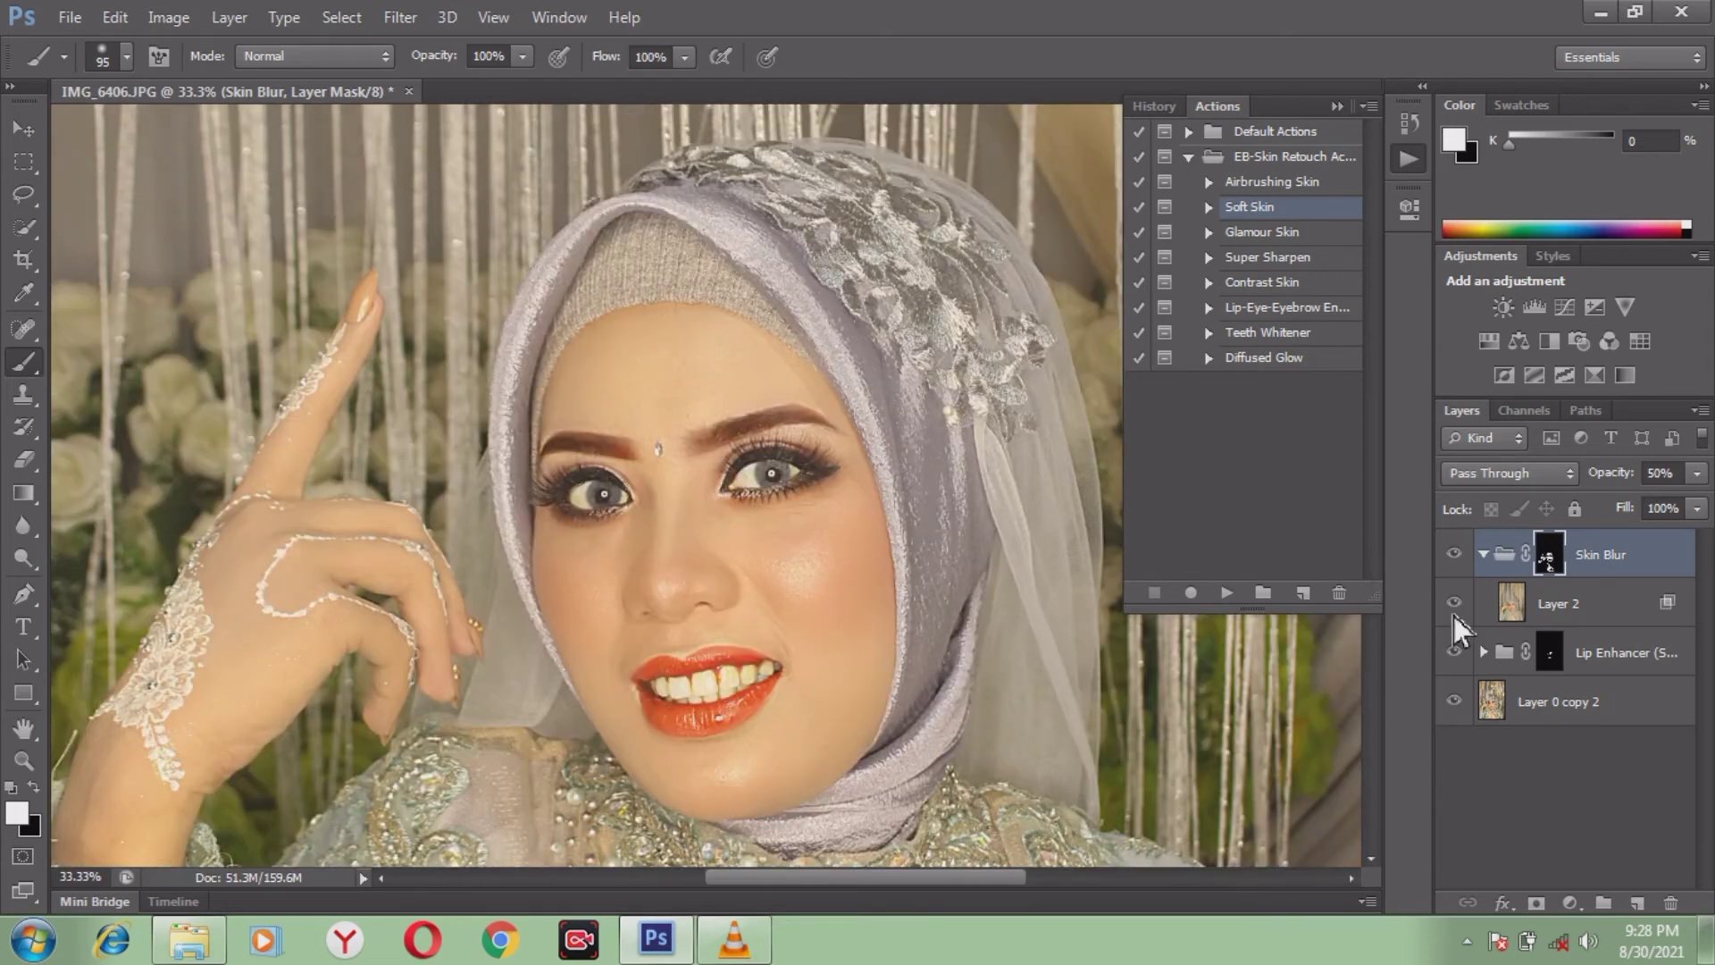
{"action": "left_click", "coordinate": [1458, 569]}
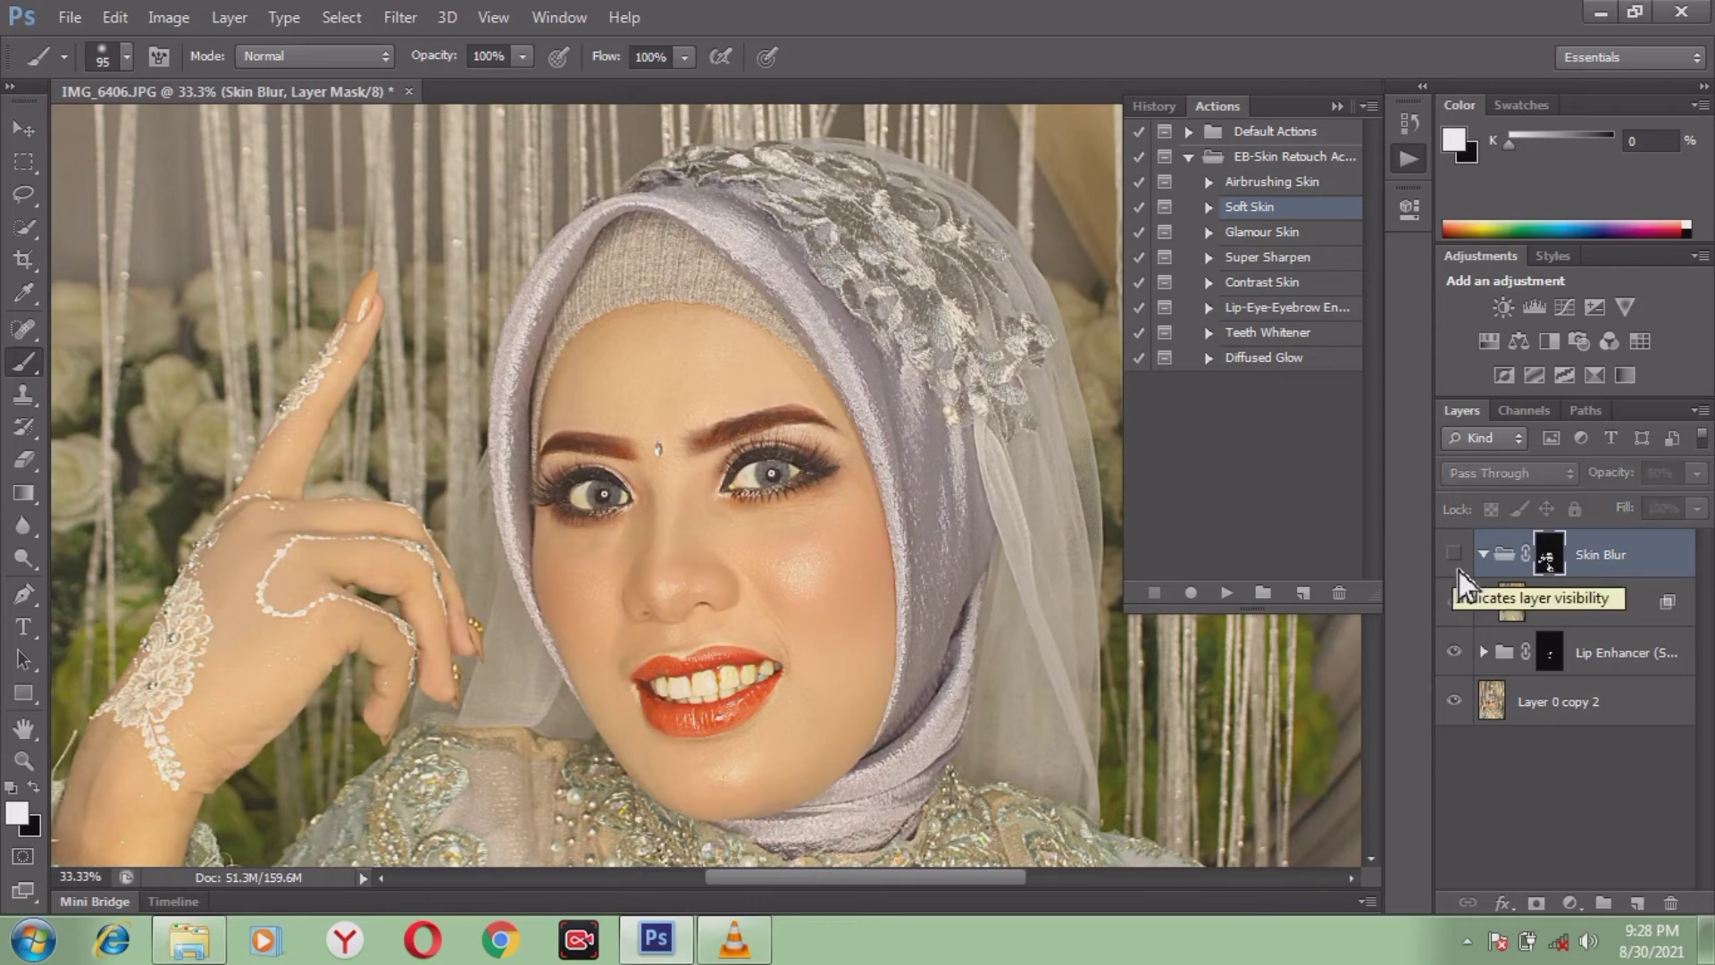
{"action": "left_click", "coordinate": [1458, 570]}
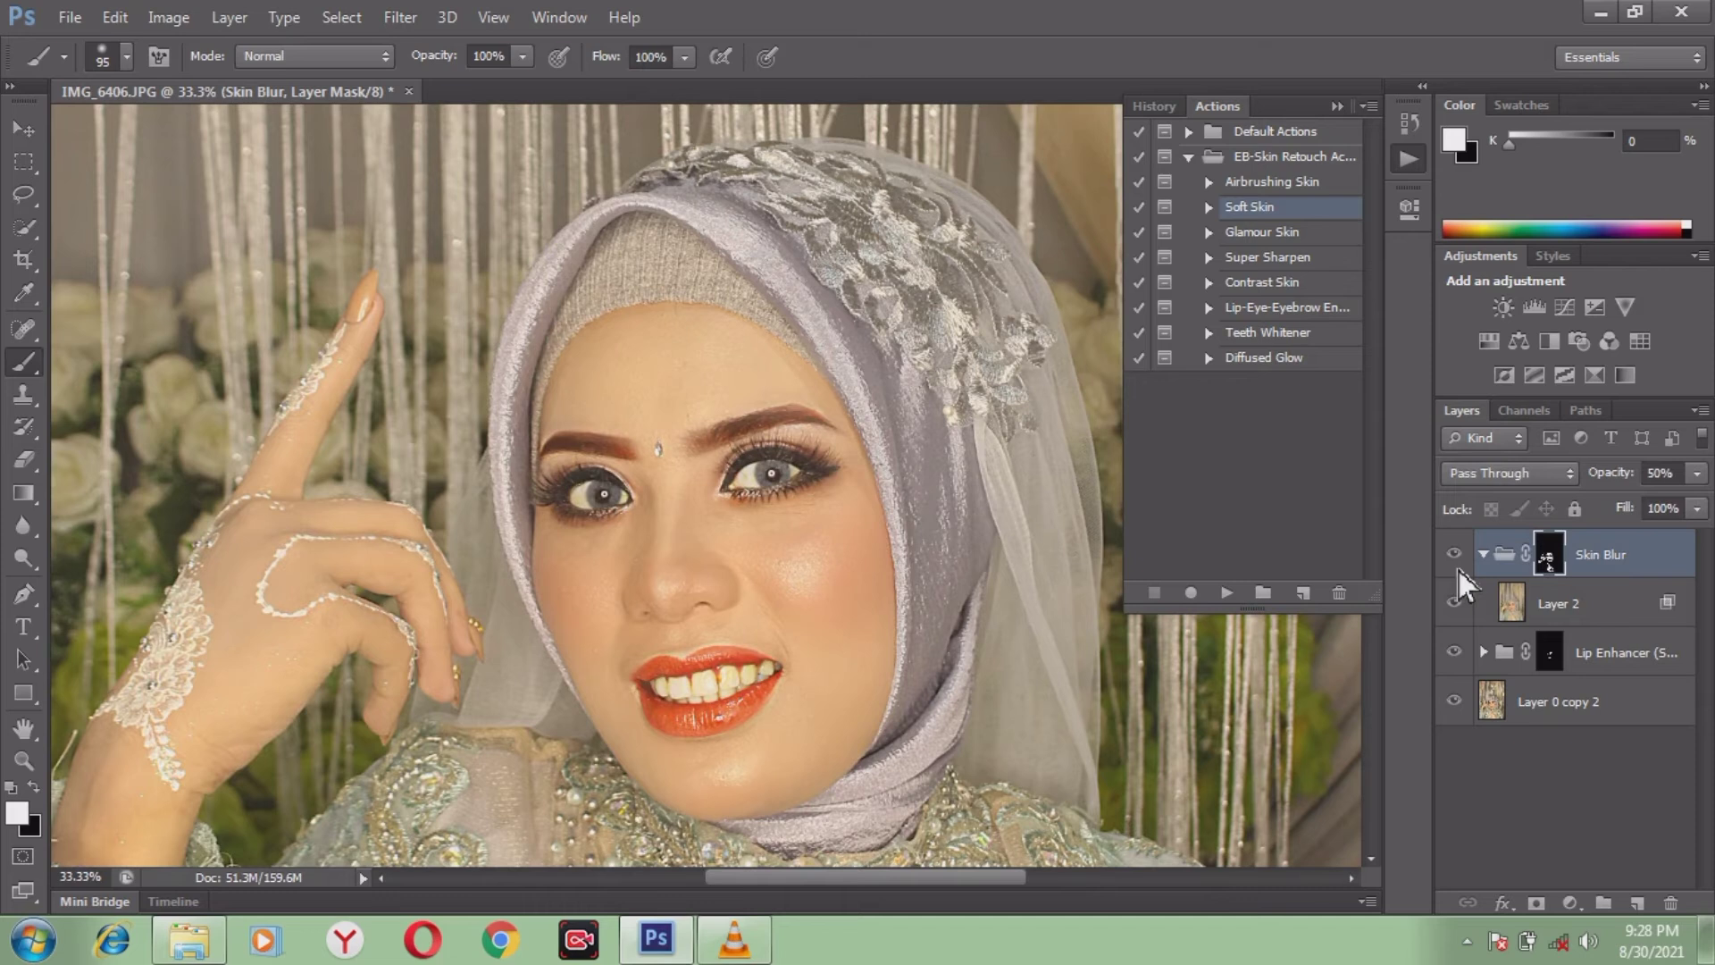
{"action": "left_click", "coordinate": [1459, 569]}
{"action": "left_click", "coordinate": [1459, 569]}
Run the Diffused Glow action from the EB-Skin Retouch set and dismiss its message
{"action": "left_click", "coordinate": [1254, 360]}
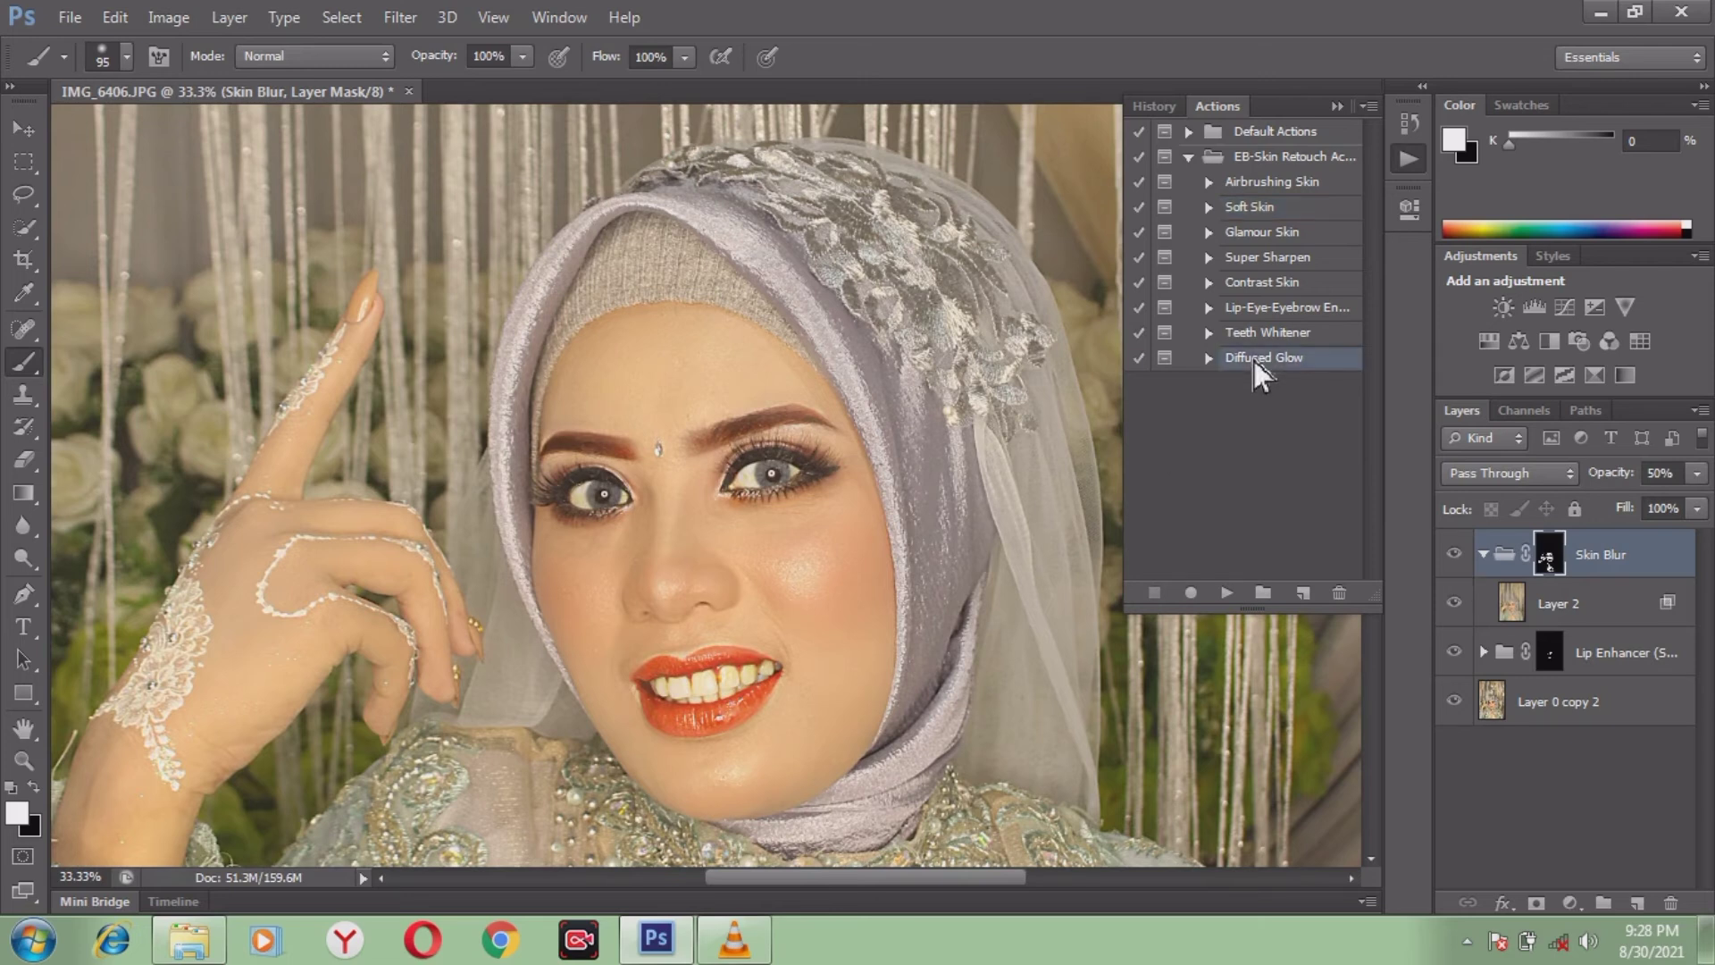
{"action": "left_click", "coordinate": [1231, 594]}
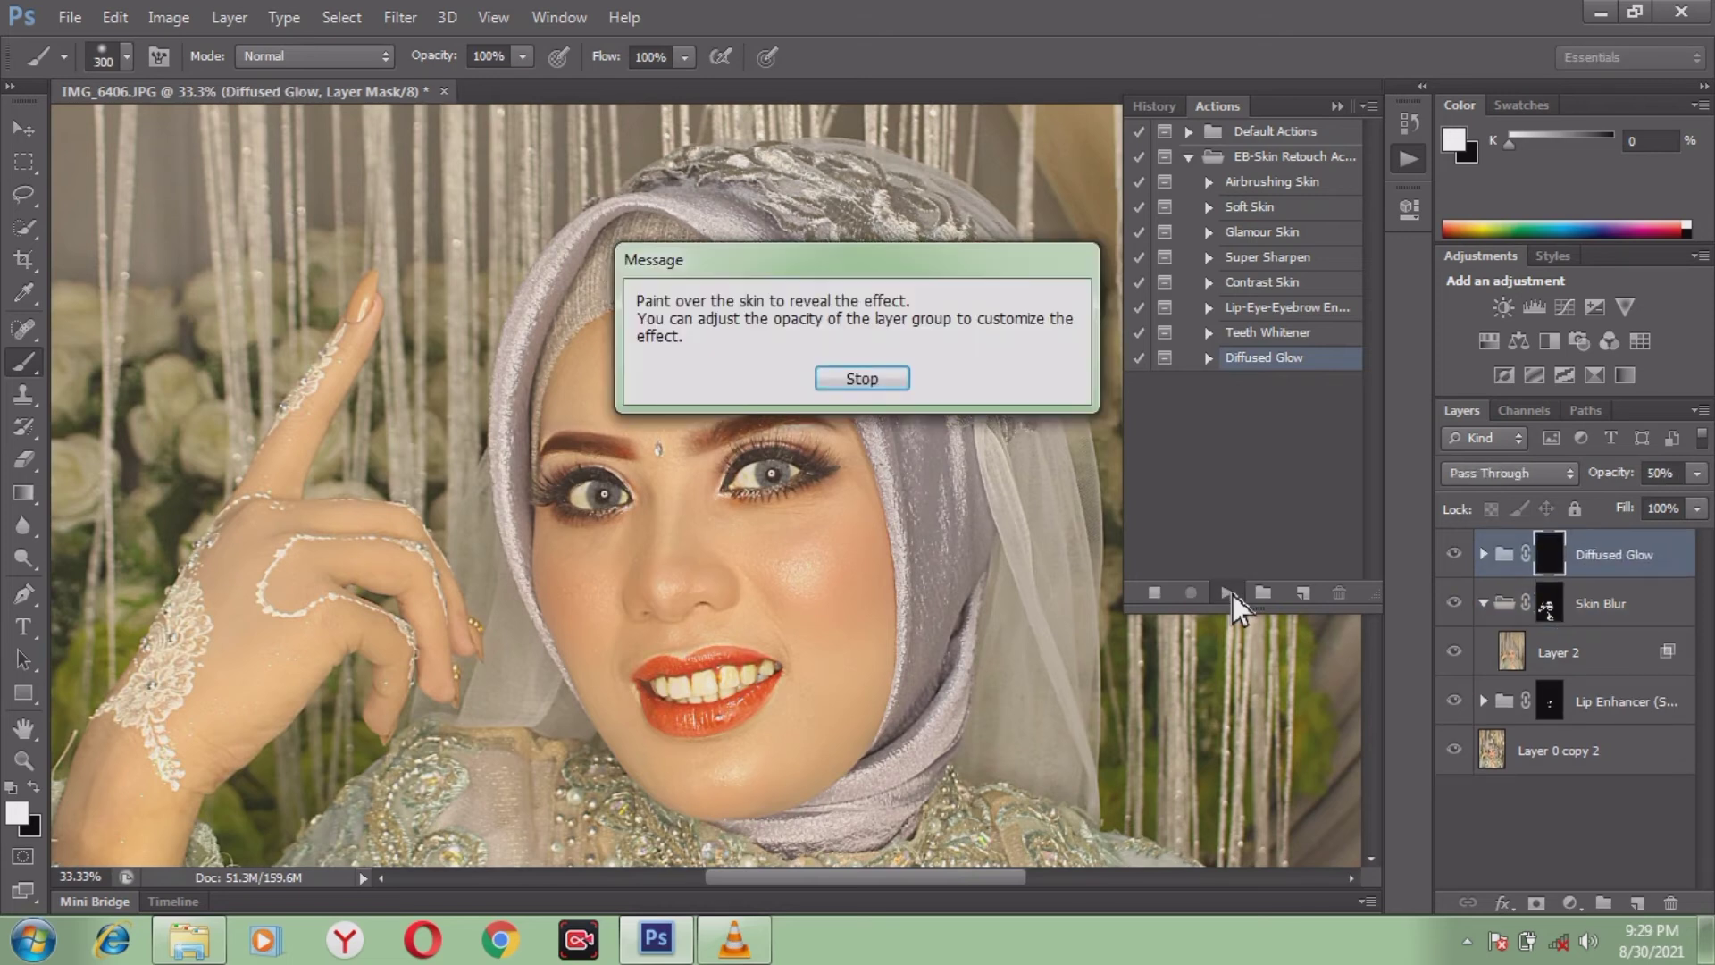
{"action": "left_click", "coordinate": [864, 388]}
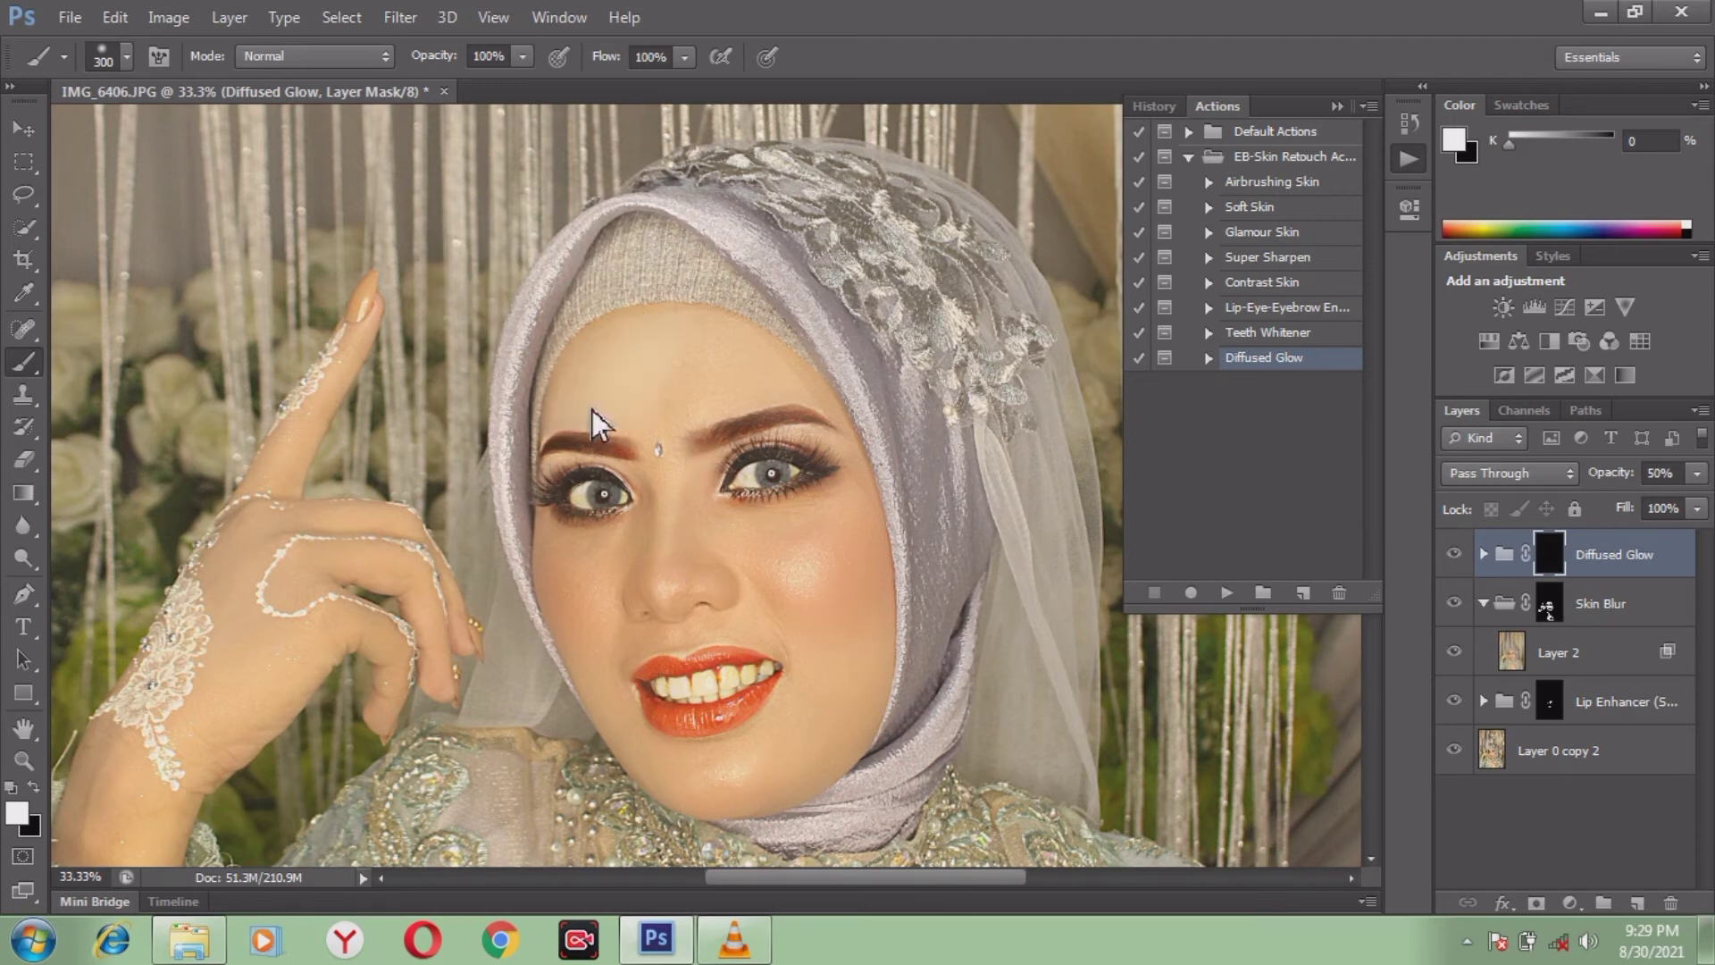
Paint the Diffused Glow mask with the 300 px brush over the face, raised hand, veil and surrounding background
{"action": "left_click_drag", "start_coordinate": [828, 369], "coordinate": [886, 586]}
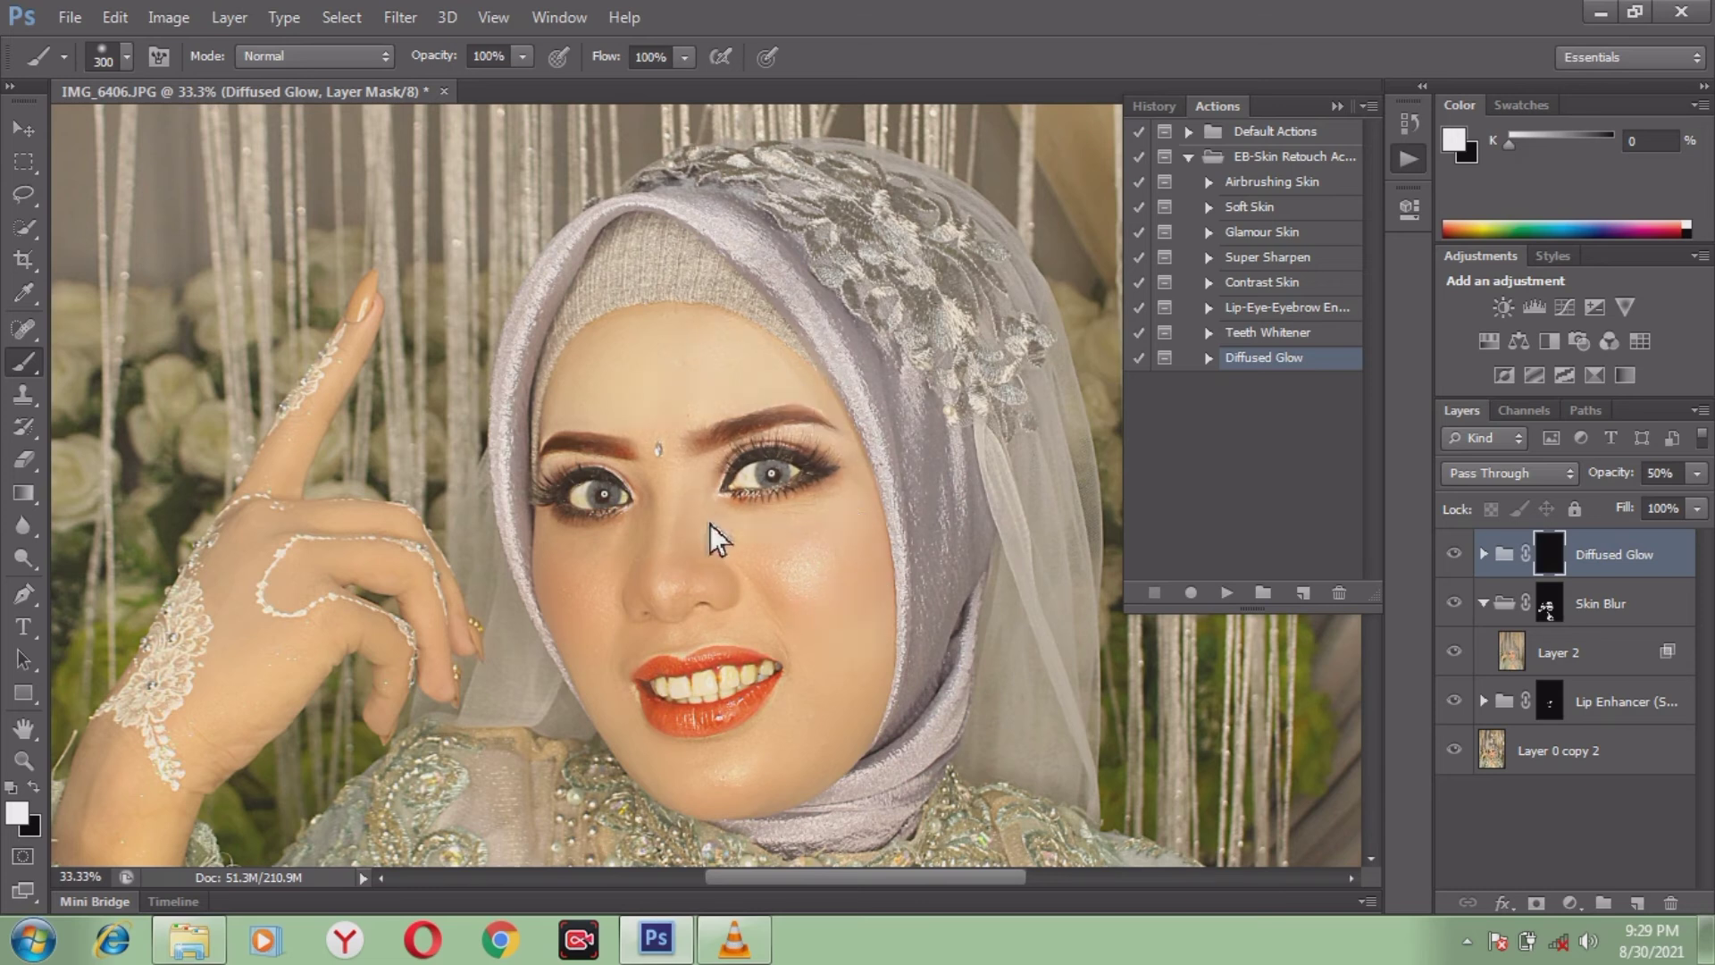
{"action": "mouse_move", "coordinate": [711, 524]}
{"action": "left_mouse_down"}
{"action": "mouse_move", "coordinate": [640, 500]}
{"action": "mouse_move", "coordinate": [581, 707]}
{"action": "mouse_move", "coordinate": [842, 806]}
{"action": "mouse_move", "coordinate": [747, 491]}
{"action": "mouse_move", "coordinate": [844, 454]}
{"action": "mouse_move", "coordinate": [618, 400]}
{"action": "mouse_move", "coordinate": [668, 353]}
{"action": "left_mouse_up"}
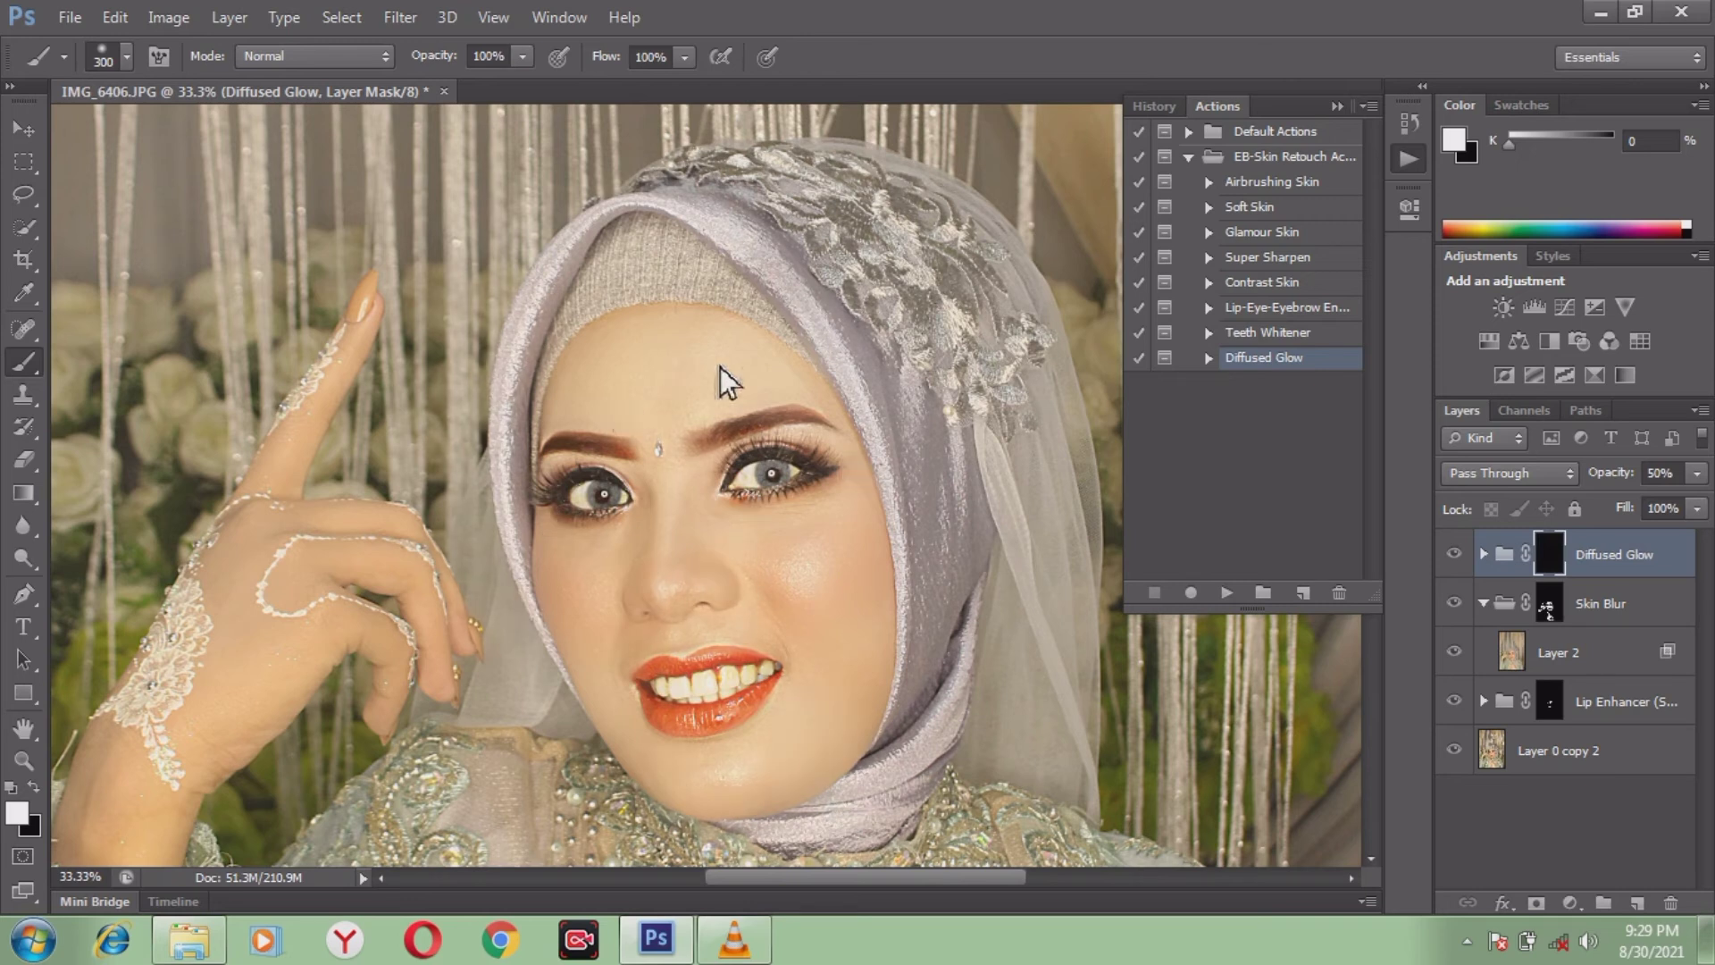
{"action": "left_click_drag", "start_coordinate": [473, 352], "coordinate": [377, 664]}
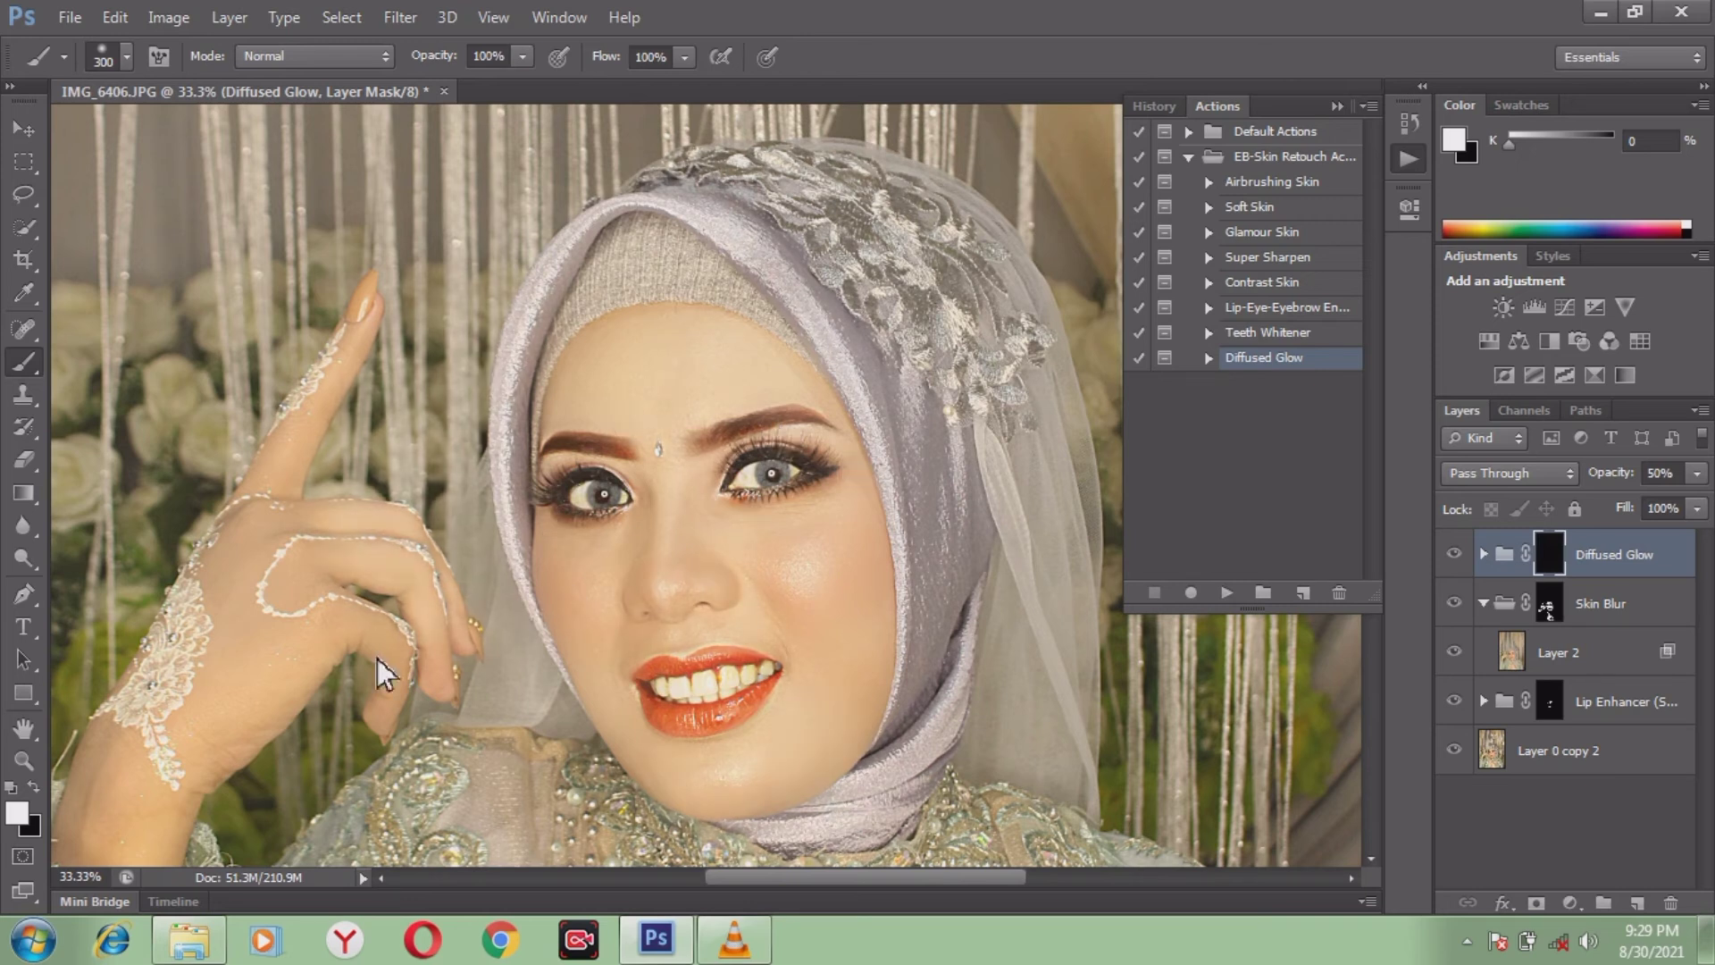
{"action": "mouse_move", "coordinate": [309, 766]}
{"action": "left_mouse_down"}
{"action": "mouse_move", "coordinate": [169, 537]}
{"action": "mouse_move", "coordinate": [92, 504]}
{"action": "left_mouse_up"}
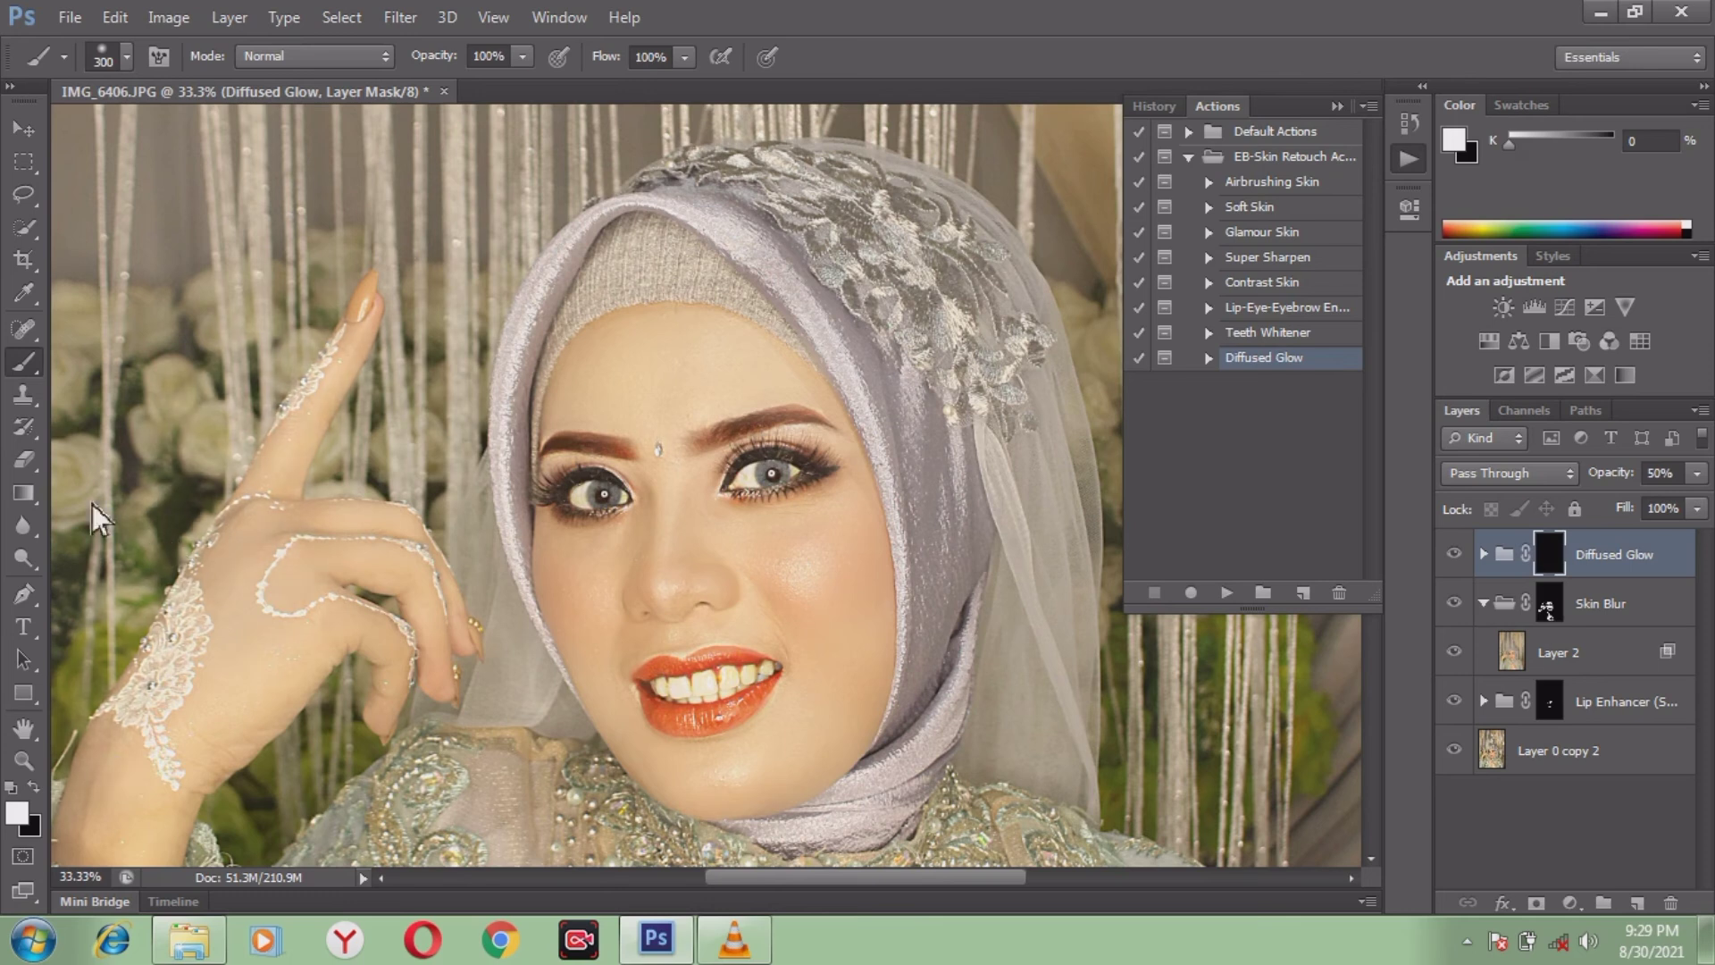
{"action": "mouse_move", "coordinate": [135, 363]}
{"action": "left_mouse_down"}
{"action": "mouse_move", "coordinate": [76, 232]}
{"action": "mouse_move", "coordinate": [97, 141]}
{"action": "left_mouse_up"}
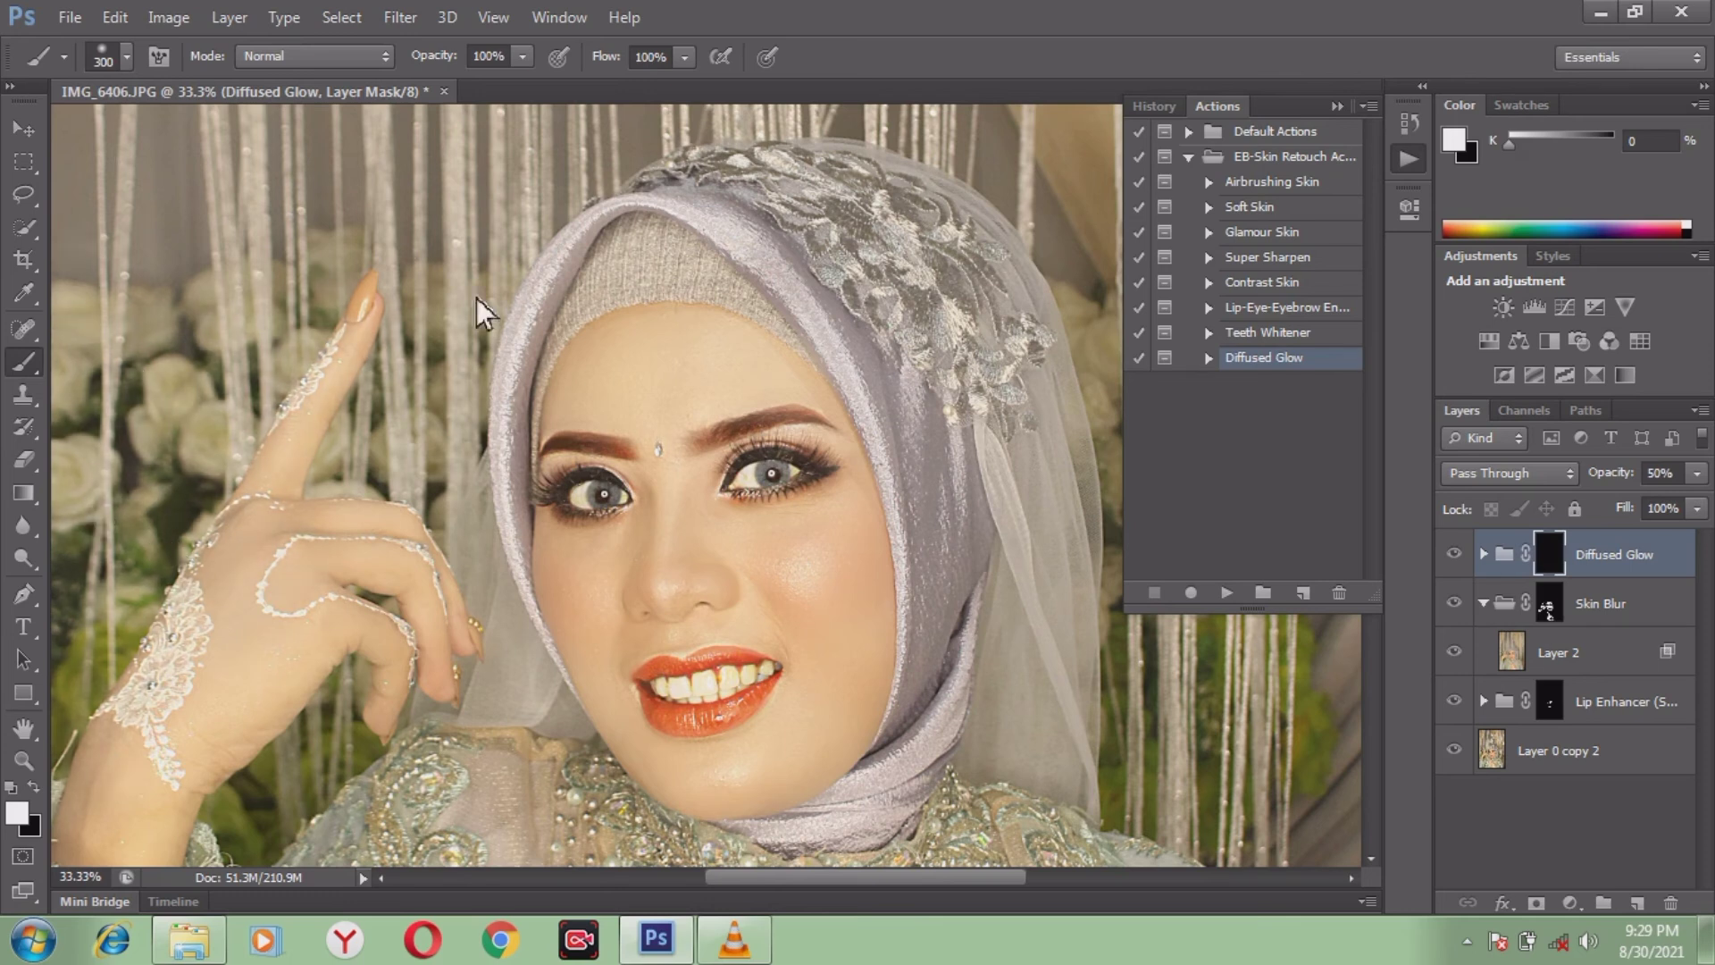
{"action": "mouse_move", "coordinate": [715, 149]}
{"action": "left_mouse_down"}
{"action": "mouse_move", "coordinate": [167, 328]}
{"action": "mouse_move", "coordinate": [169, 350]}
{"action": "mouse_move", "coordinate": [750, 135]}
{"action": "left_mouse_up"}
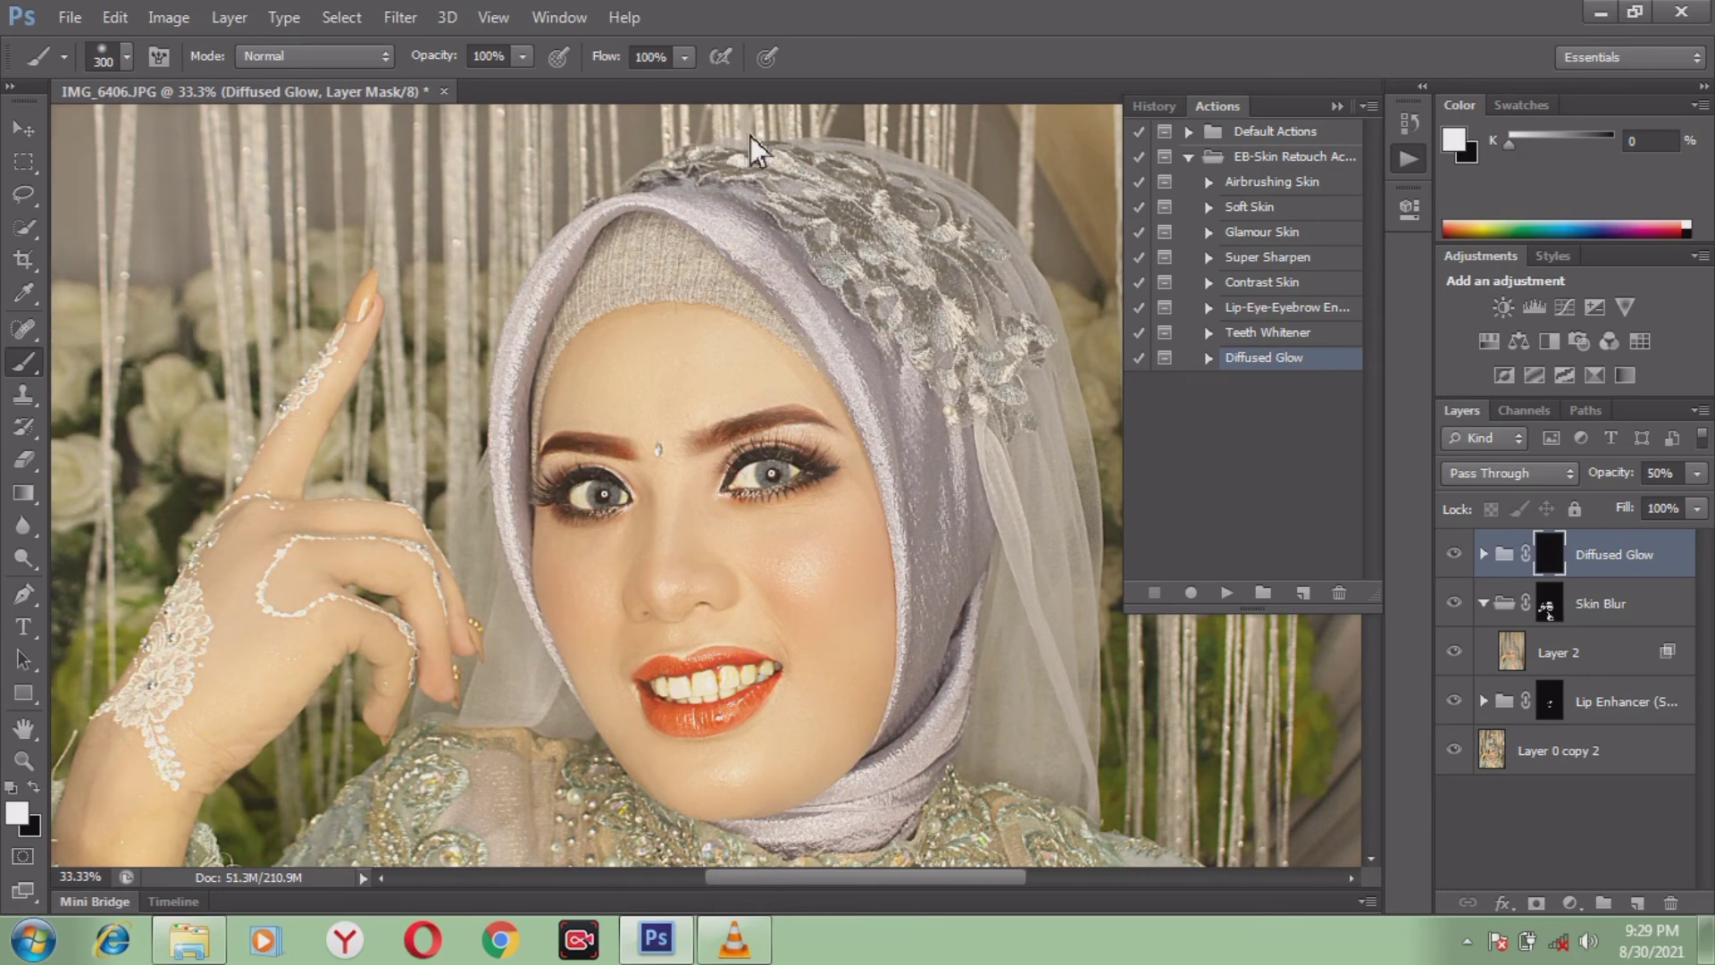
{"action": "mouse_move", "coordinate": [1119, 180]}
{"action": "left_mouse_down"}
{"action": "mouse_move", "coordinate": [1115, 408]}
{"action": "mouse_move", "coordinate": [936, 260]}
{"action": "mouse_move", "coordinate": [1043, 232]}
{"action": "mouse_move", "coordinate": [900, 321]}
{"action": "mouse_move", "coordinate": [918, 334]}
{"action": "mouse_move", "coordinate": [739, 206]}
{"action": "left_mouse_up"}
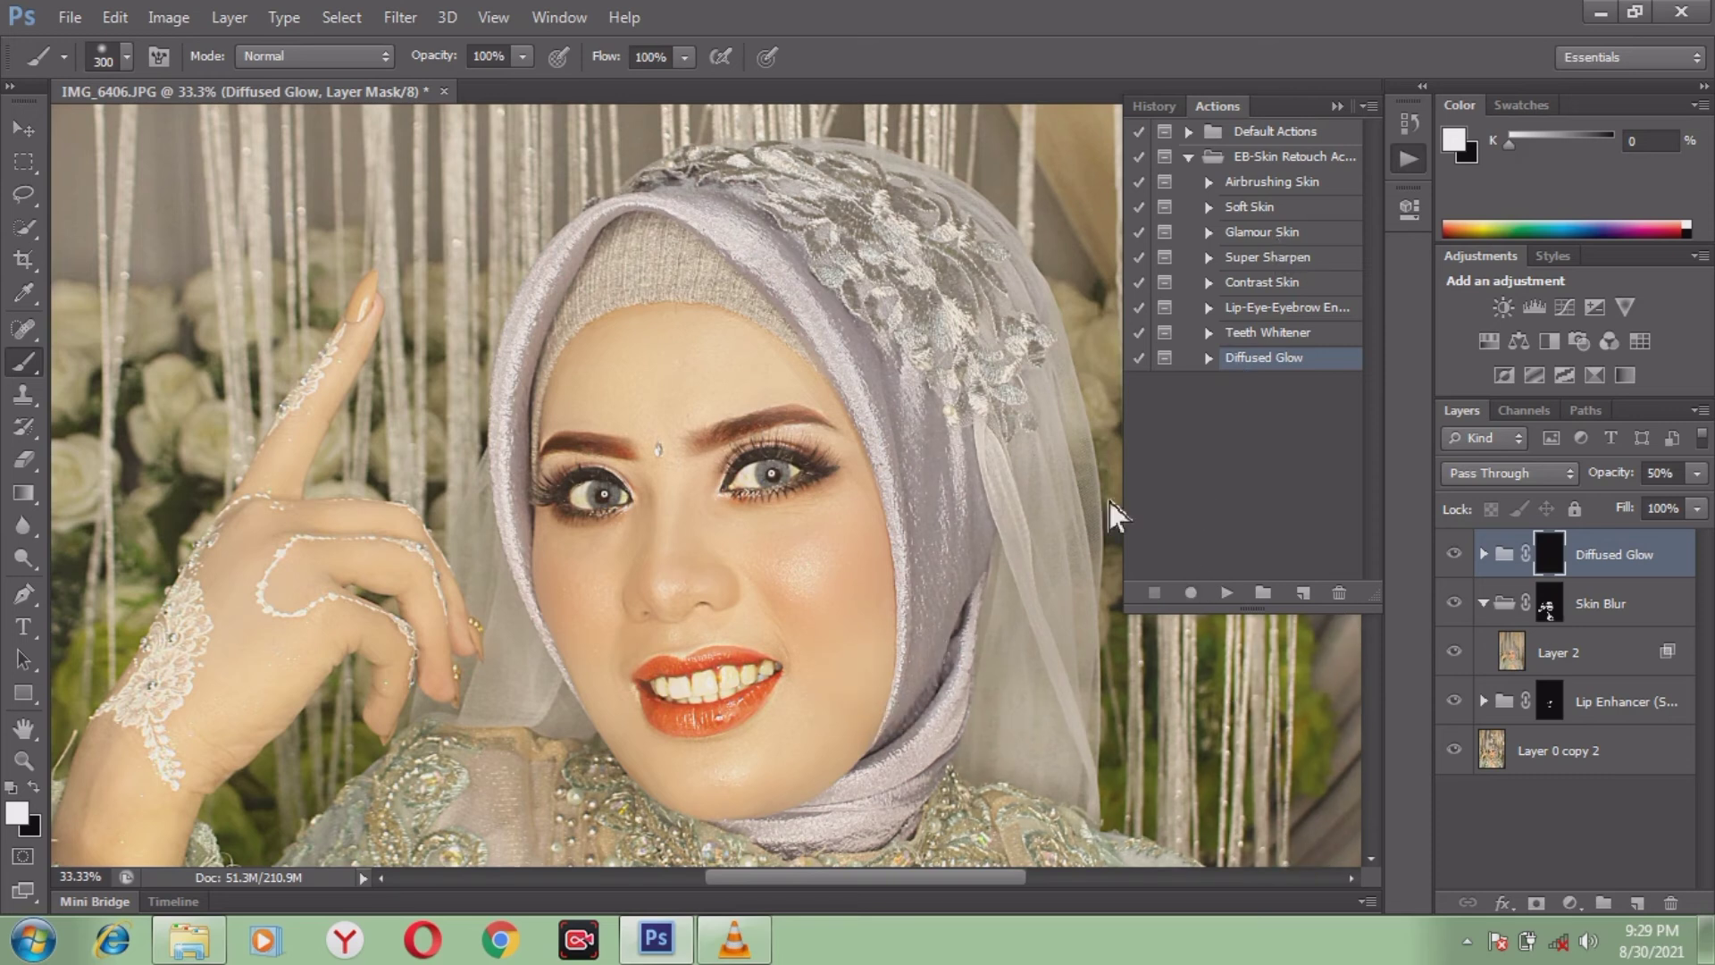
{"action": "mouse_move", "coordinate": [1110, 501]}
{"action": "left_mouse_down"}
{"action": "mouse_move", "coordinate": [1092, 764]}
{"action": "mouse_move", "coordinate": [718, 868]}
{"action": "mouse_move", "coordinate": [272, 837]}
{"action": "mouse_move", "coordinate": [591, 822]}
{"action": "left_mouse_up"}
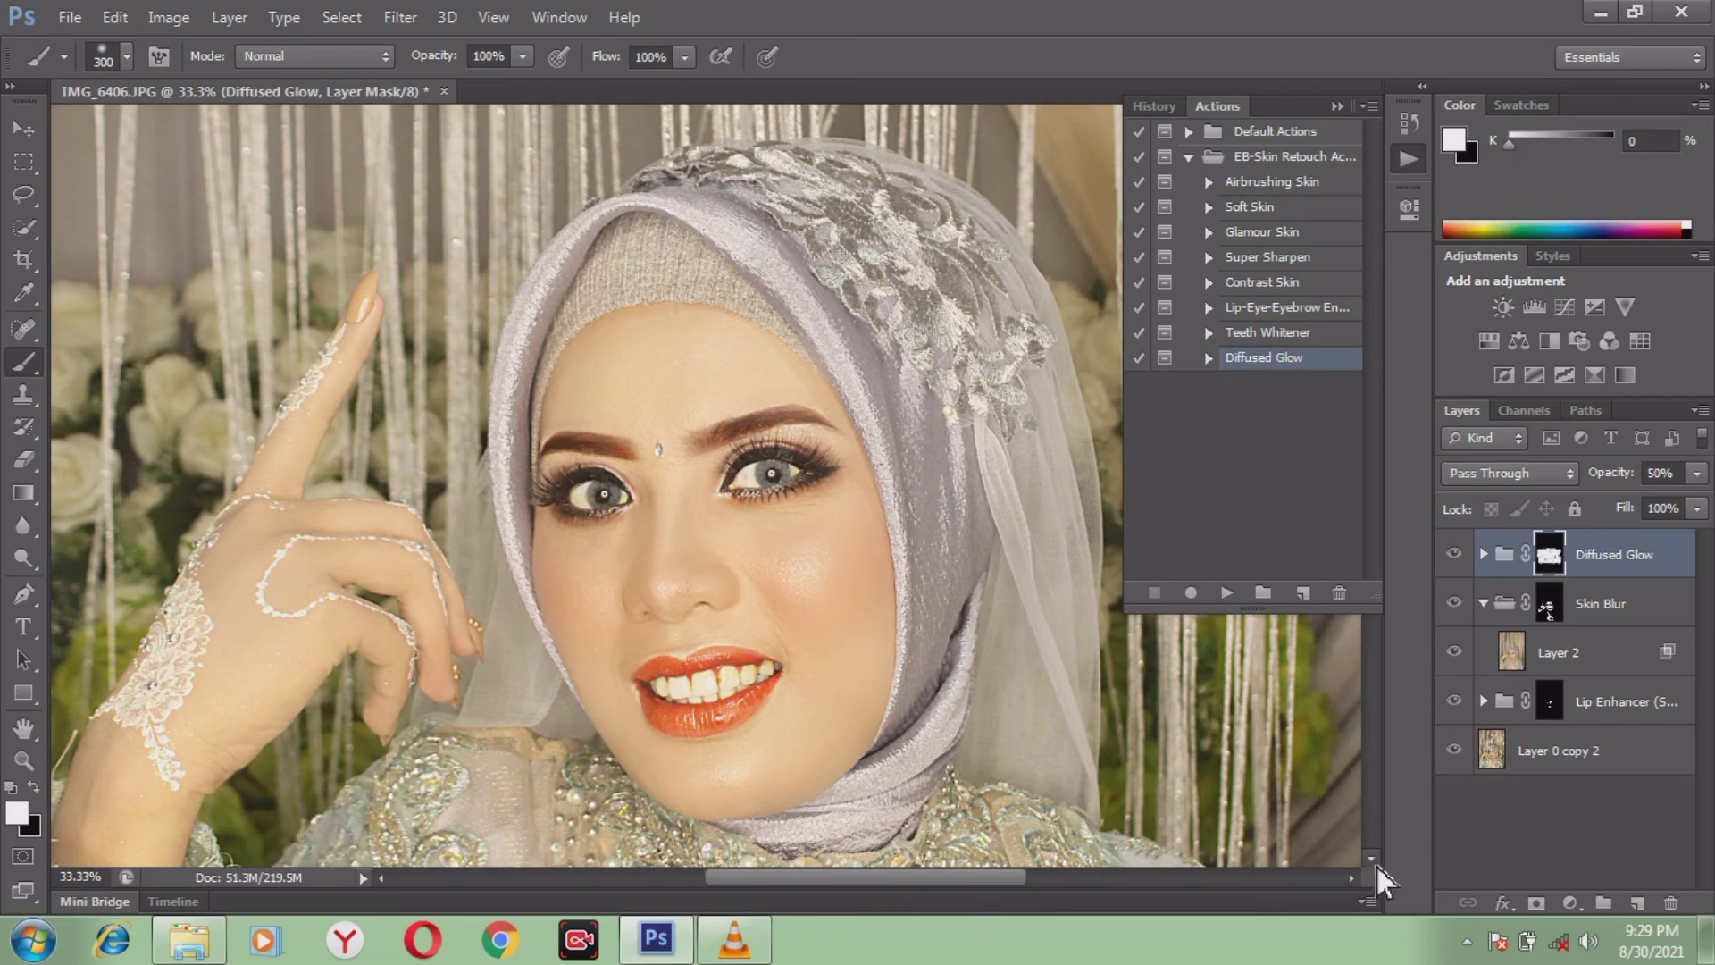
Extend the Diffused Glow mask with the 300 px brush over the beaded dress, the lower hand, the sleeves and the background beside them
{"action": "scroll", "coordinate": [1376, 868], "scroll_direction": "down", "scroll_amount": 6}
{"action": "scroll", "coordinate": [1375, 868], "scroll_direction": "down", "scroll_amount": 3}
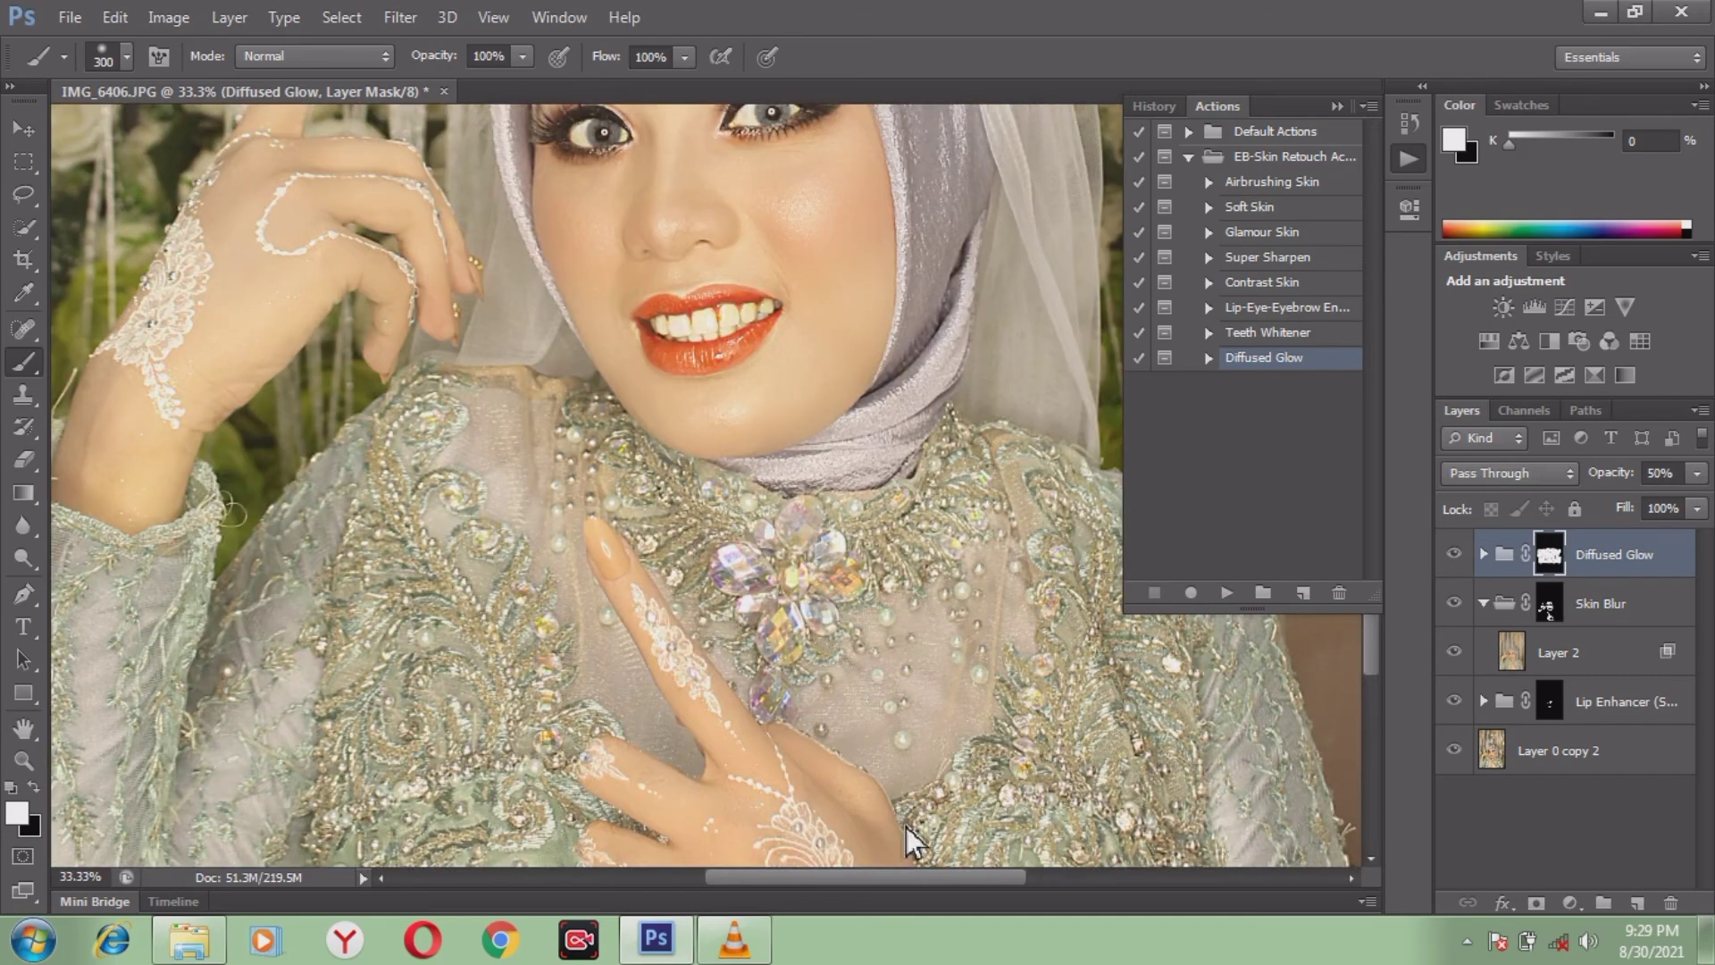
{"action": "mouse_move", "coordinate": [905, 825]}
{"action": "left_mouse_down"}
{"action": "mouse_move", "coordinate": [777, 798]}
{"action": "mouse_move", "coordinate": [601, 690]}
{"action": "mouse_move", "coordinate": [575, 509]}
{"action": "mouse_move", "coordinate": [658, 593]}
{"action": "mouse_move", "coordinate": [495, 808]}
{"action": "mouse_move", "coordinate": [290, 832]}
{"action": "left_mouse_up"}
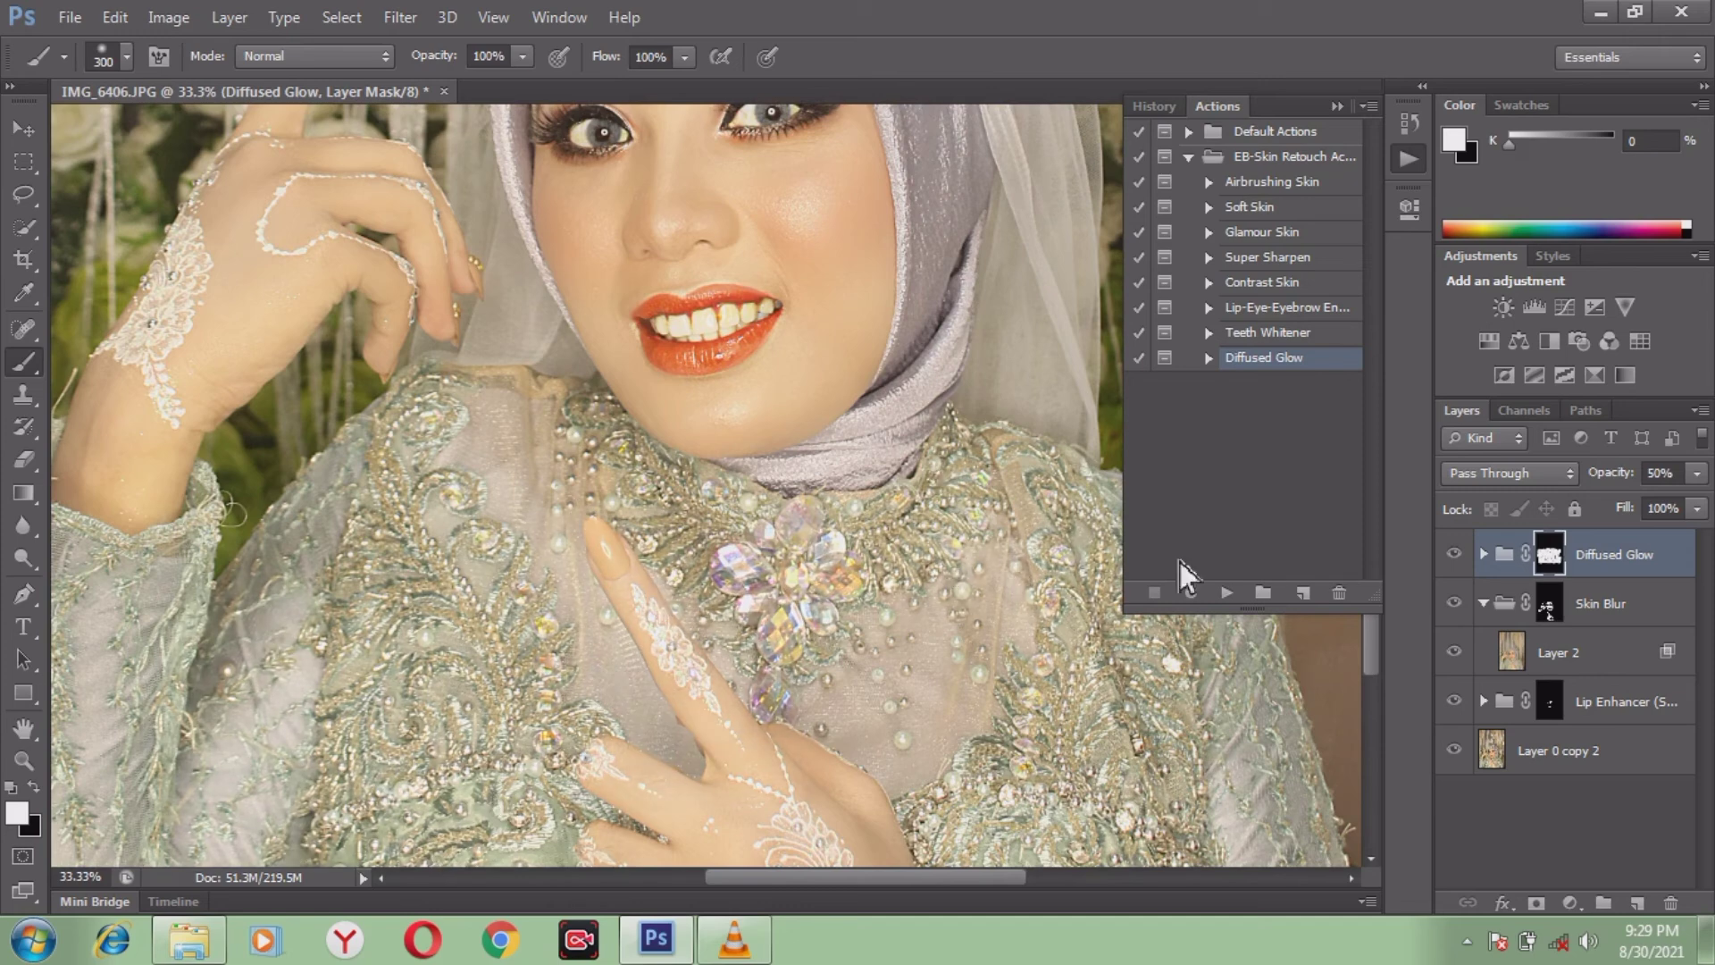
{"action": "left_click_drag", "start_coordinate": [977, 744], "coordinate": [1092, 843]}
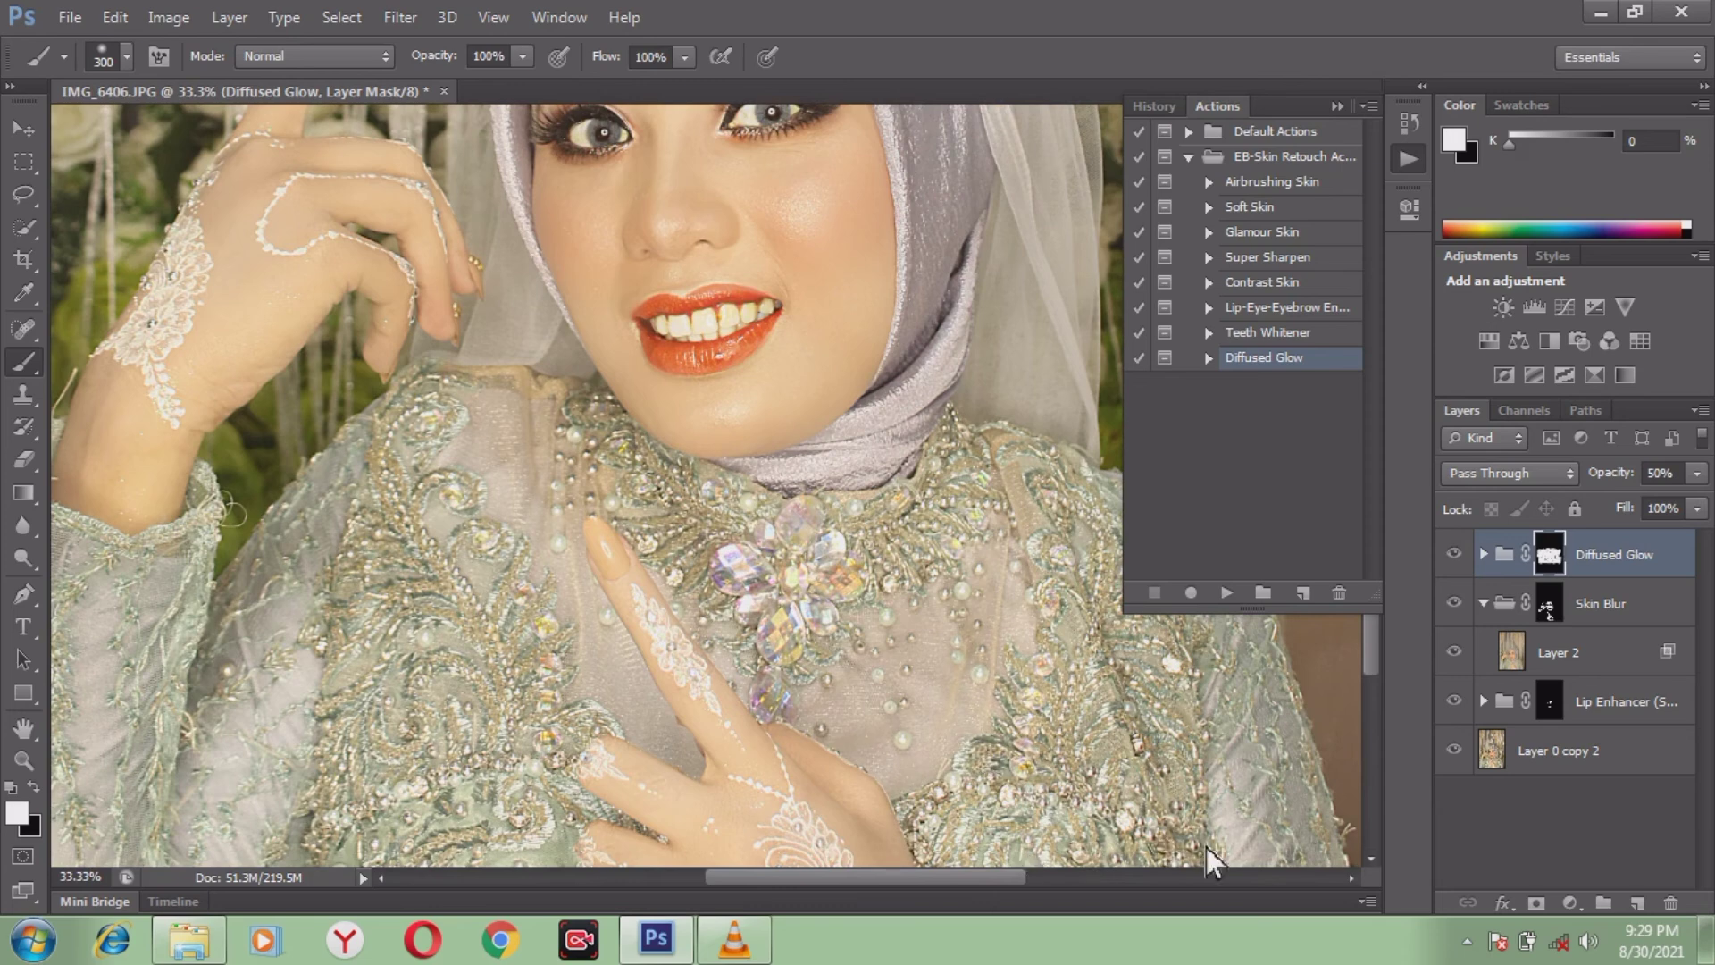
{"action": "mouse_move", "coordinate": [1207, 845]}
{"action": "left_mouse_down"}
{"action": "mouse_move", "coordinate": [1350, 679]}
{"action": "mouse_move", "coordinate": [1212, 811]}
{"action": "left_mouse_up"}
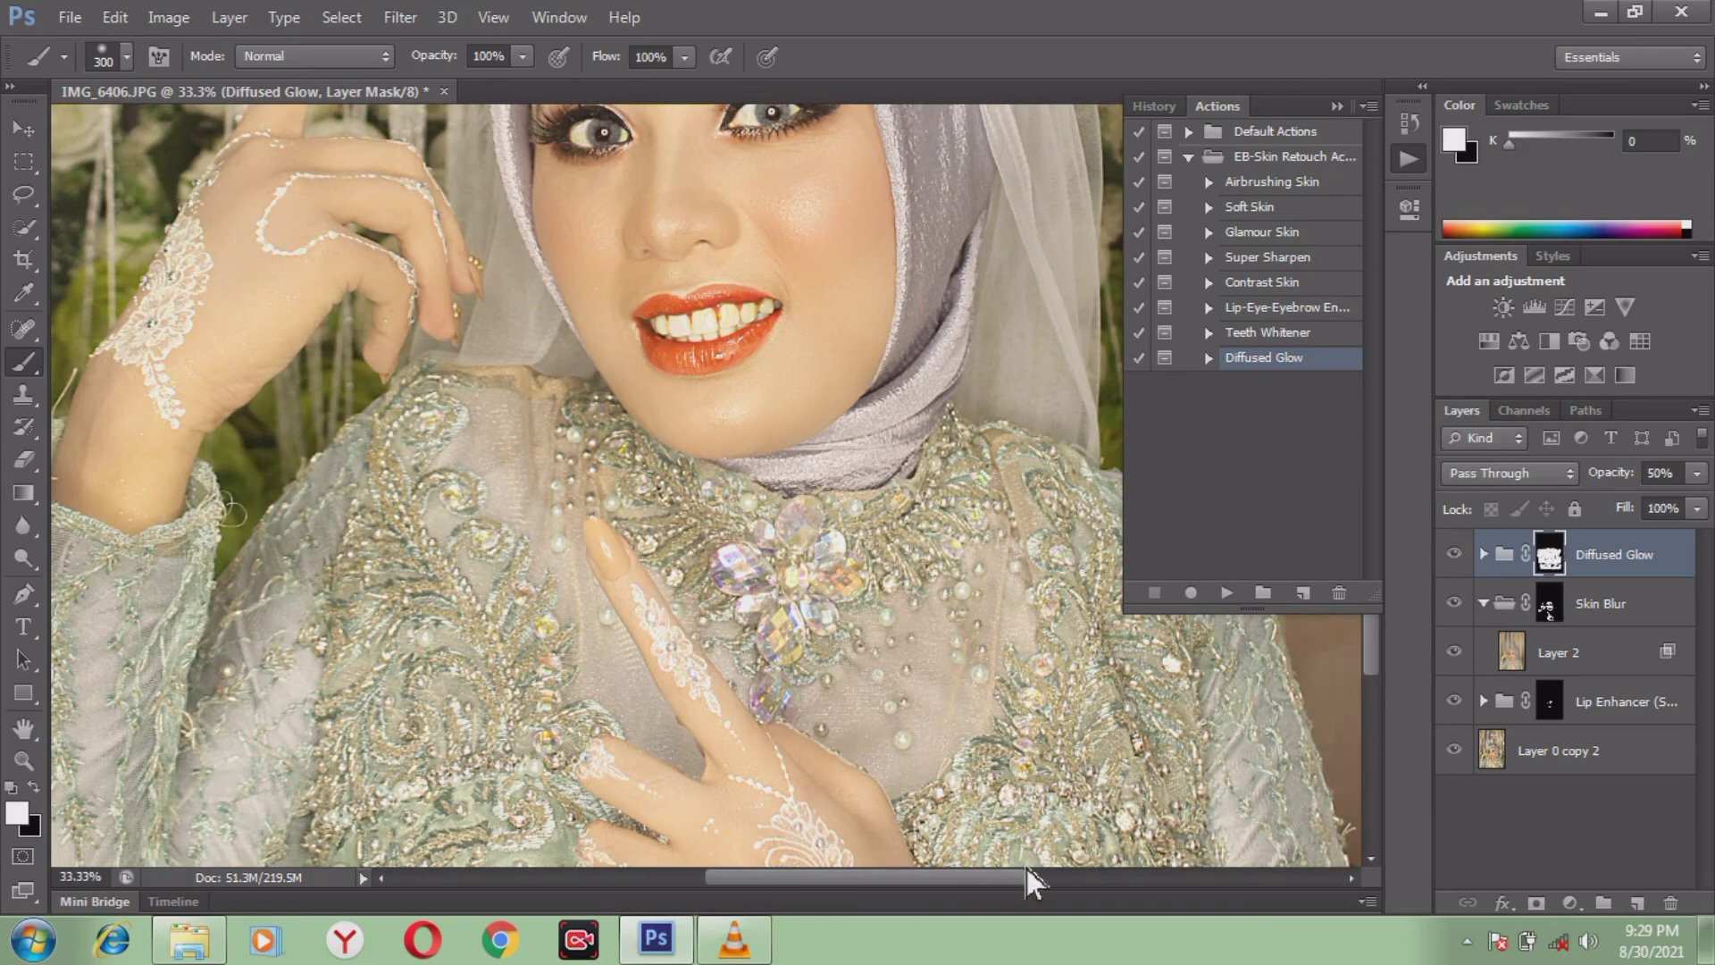
{"action": "left_click_drag", "start_coordinate": [1027, 867], "coordinate": [1070, 864]}
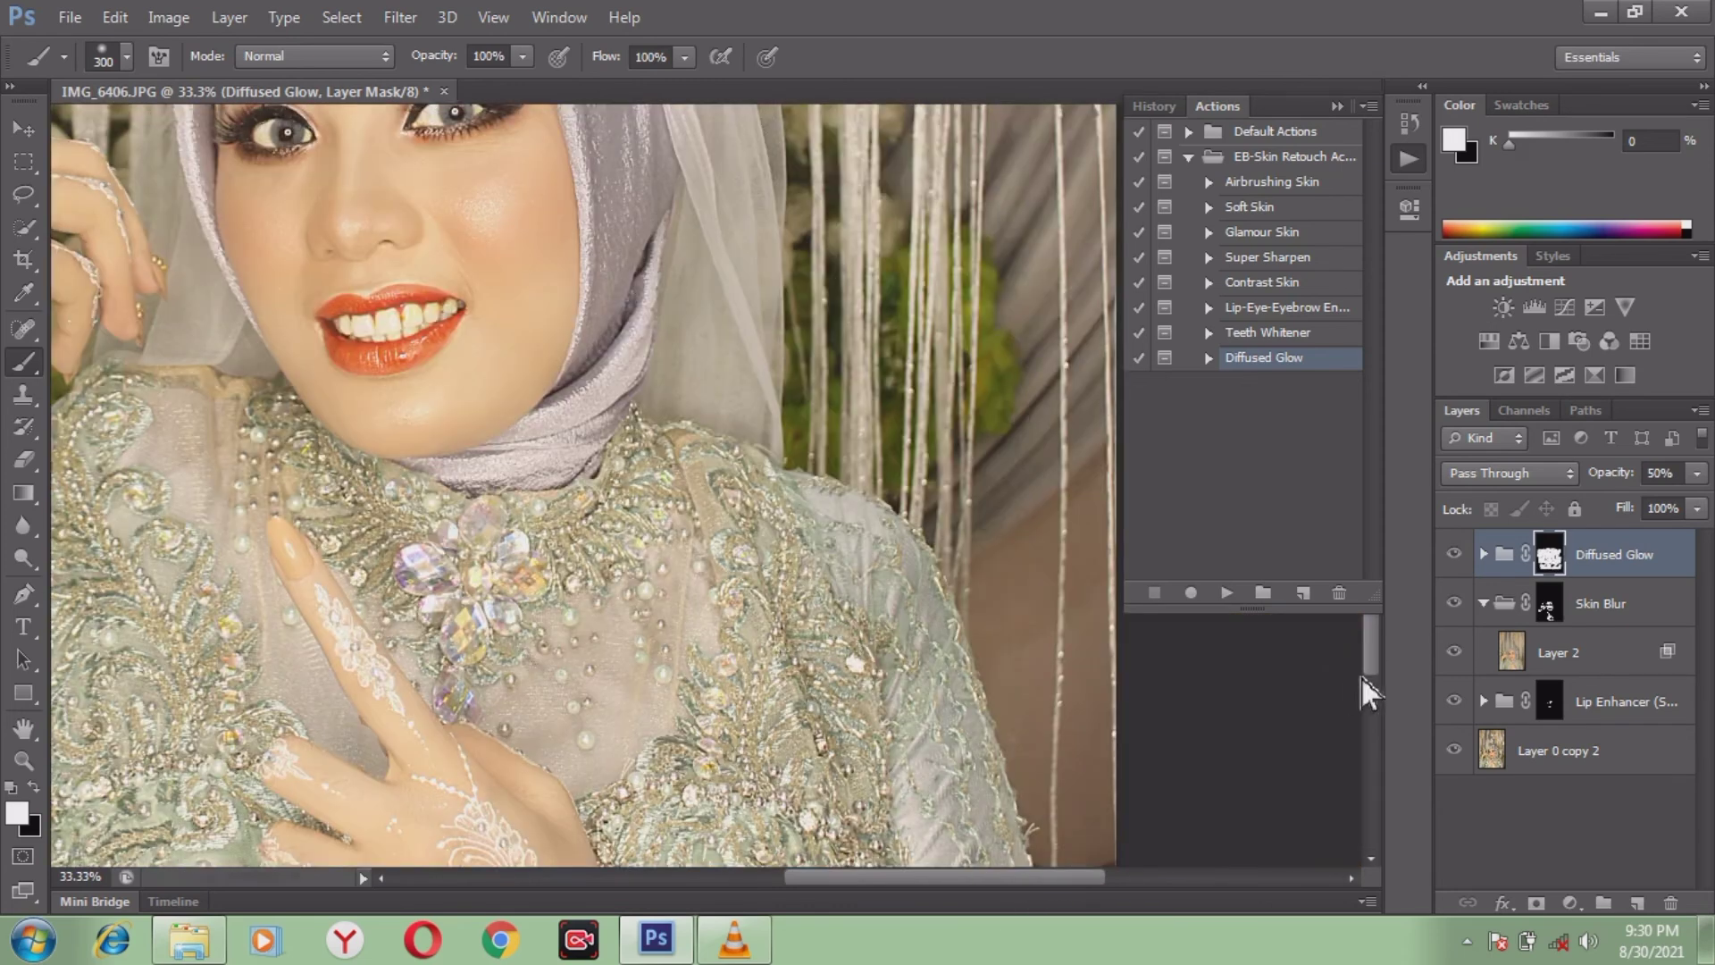
{"action": "left_click_drag", "start_coordinate": [1375, 652], "coordinate": [1373, 713]}
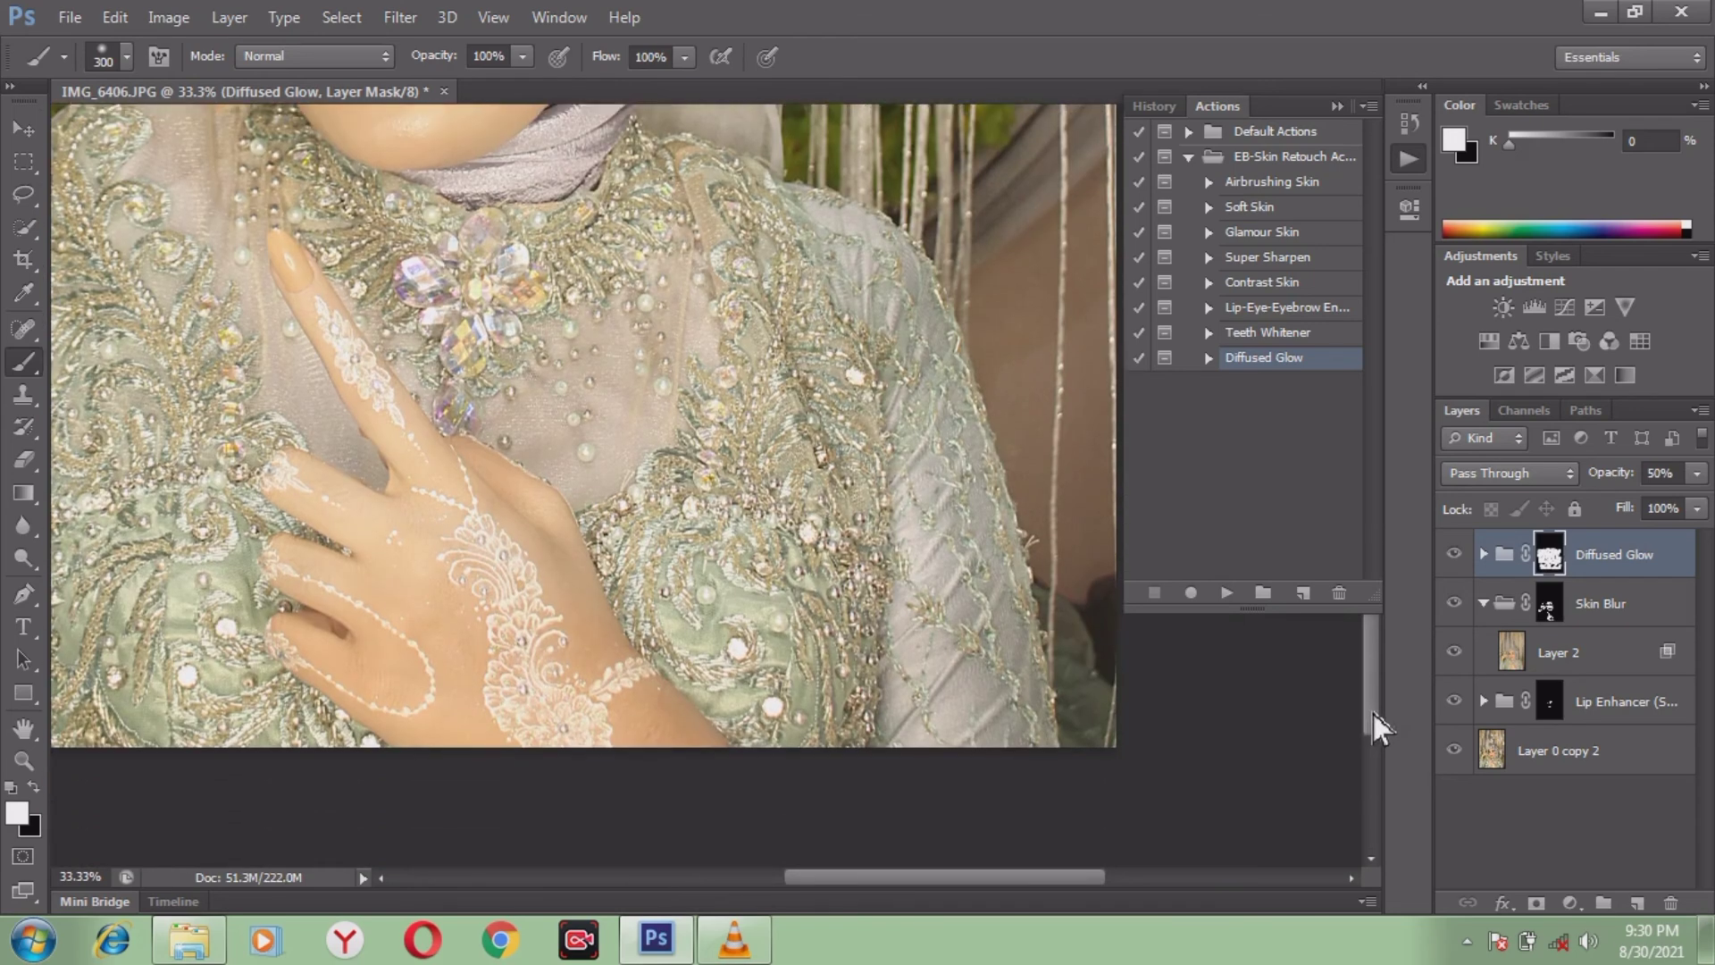
{"action": "mouse_move", "coordinate": [1089, 674]}
{"action": "left_mouse_down"}
{"action": "mouse_move", "coordinate": [619, 725]}
{"action": "mouse_move", "coordinate": [358, 631]}
{"action": "mouse_move", "coordinate": [310, 632]}
{"action": "mouse_move", "coordinate": [766, 634]}
{"action": "mouse_move", "coordinate": [650, 641]}
{"action": "mouse_move", "coordinate": [1161, 733]}
{"action": "left_mouse_up"}
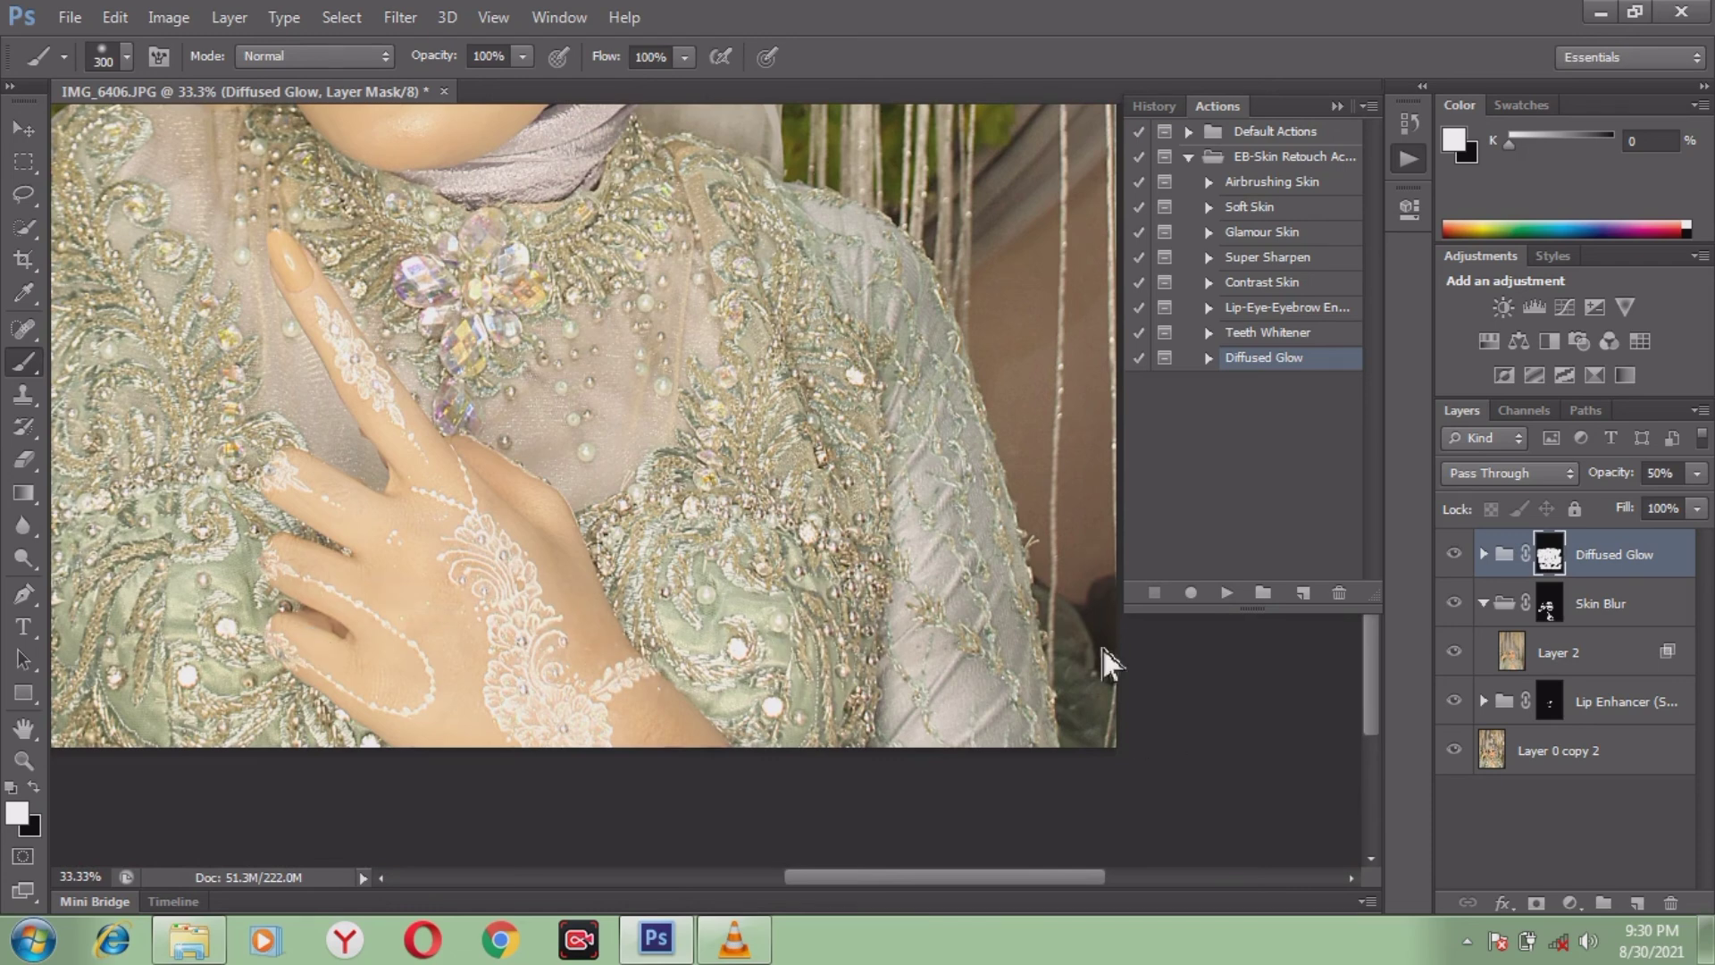
Examine the whole retouched portrait at 16.67% magnification
{"action": "left_click", "coordinate": [34, 762]}
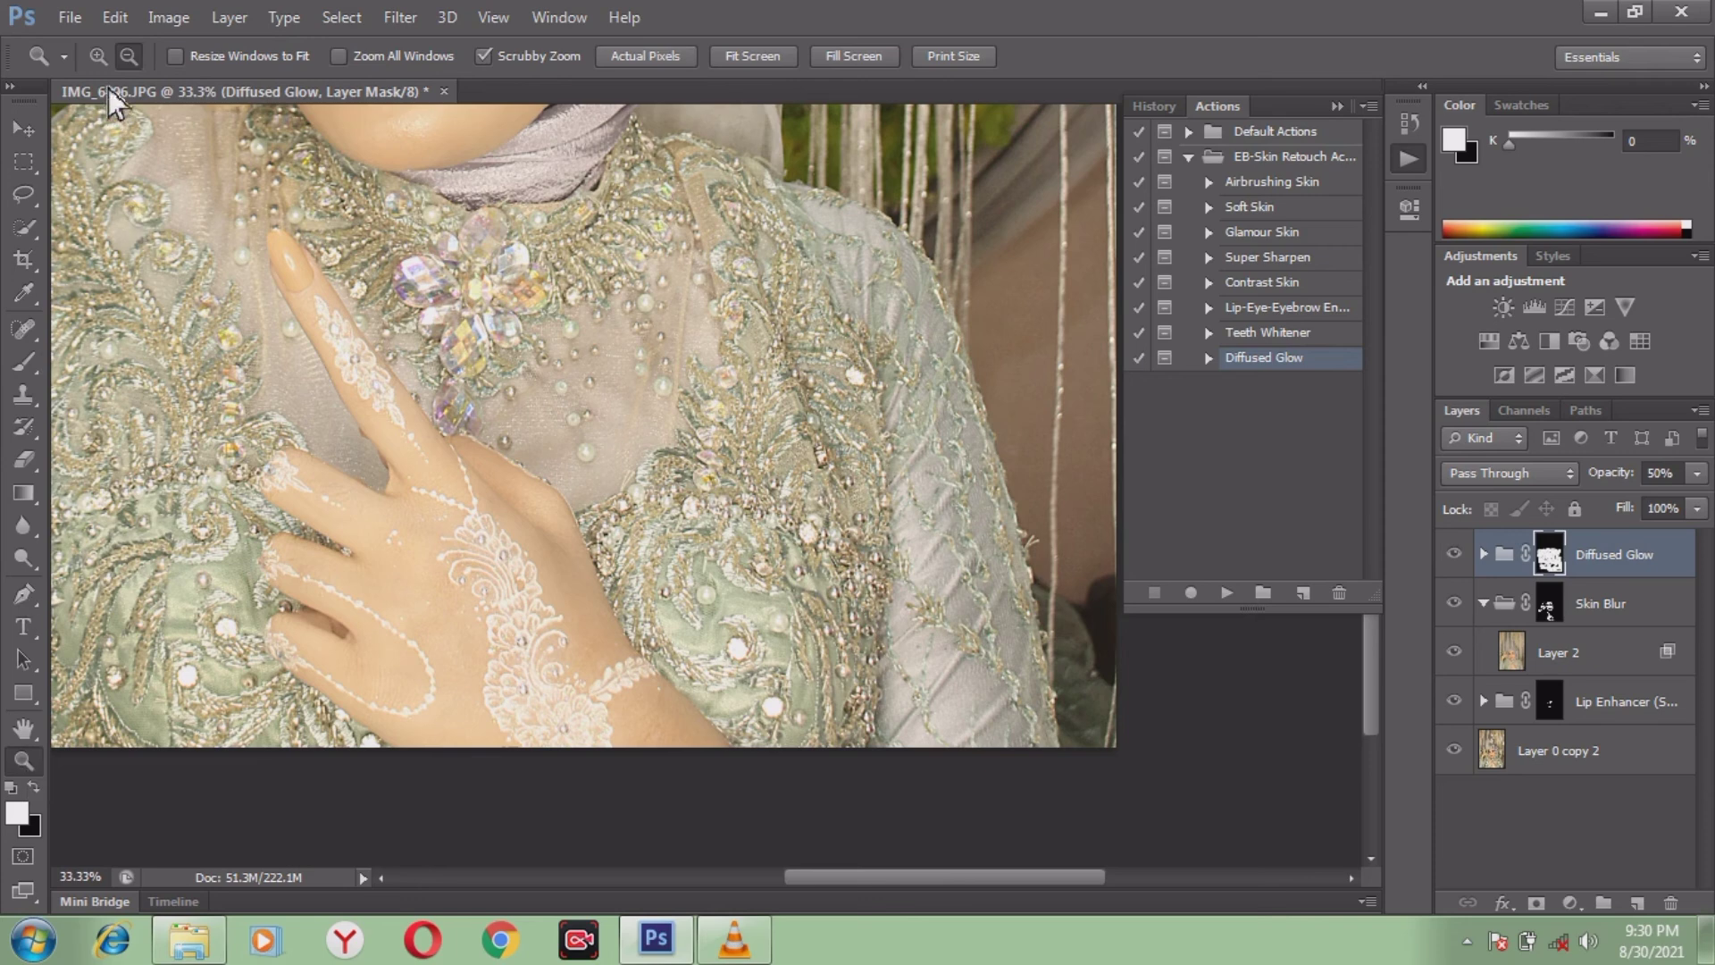
{"action": "left_click", "coordinate": [494, 404]}
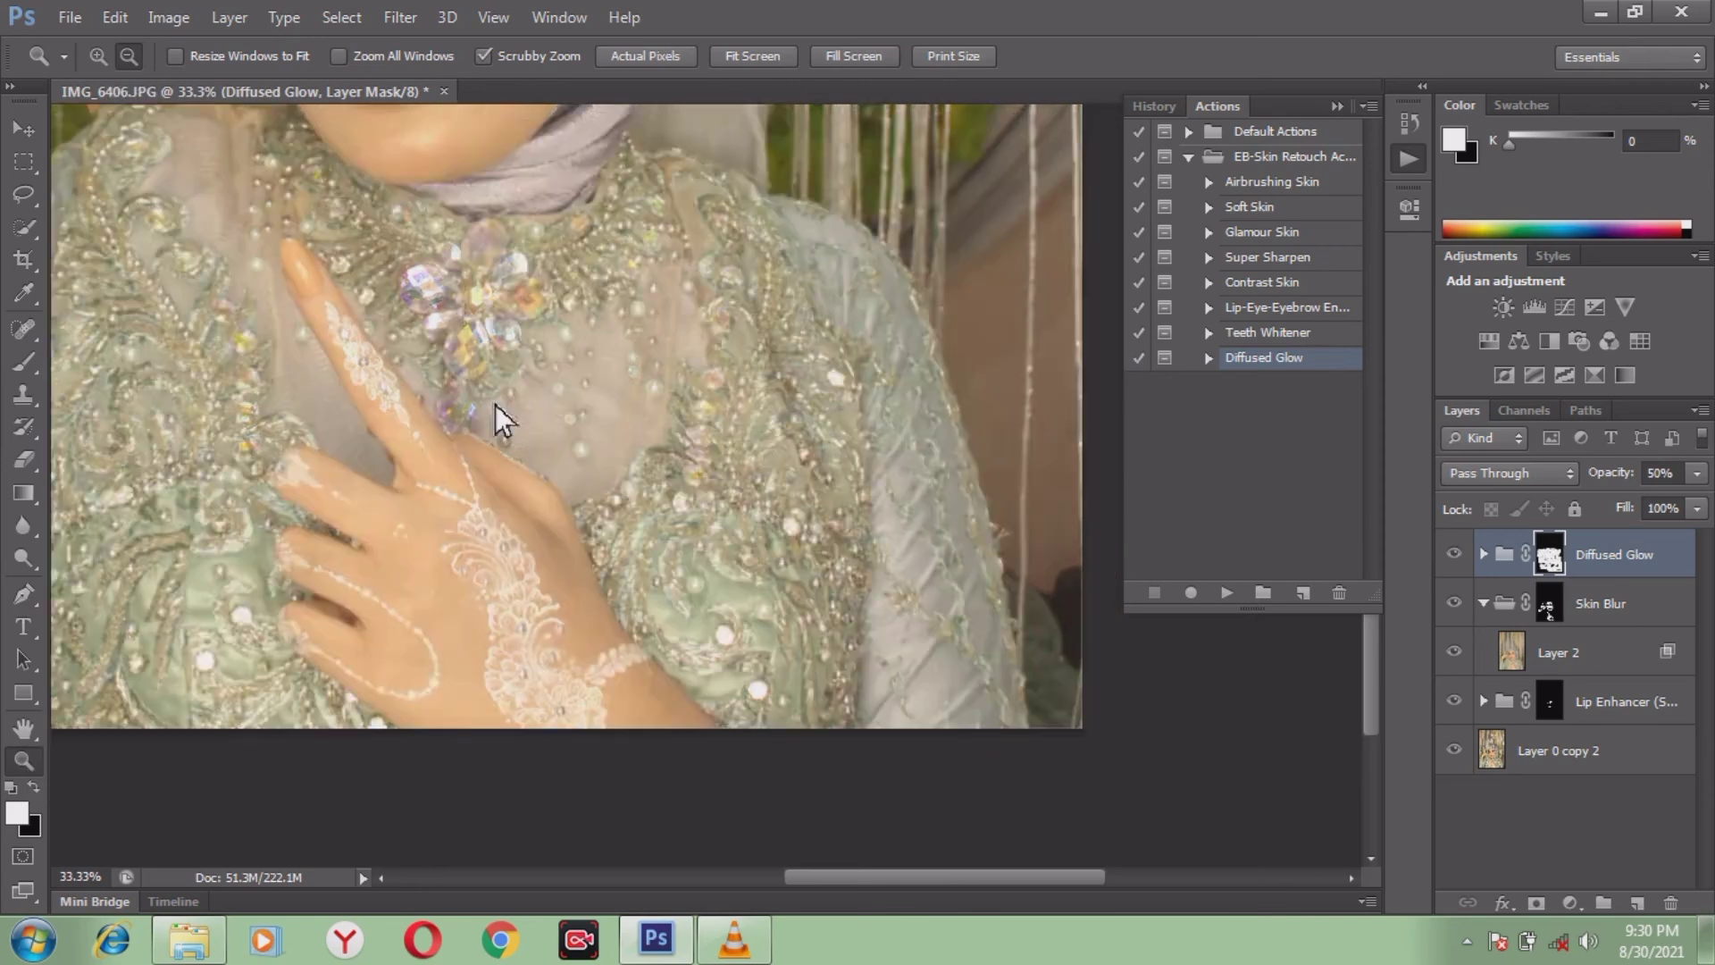
{"action": "left_click", "coordinate": [494, 403]}
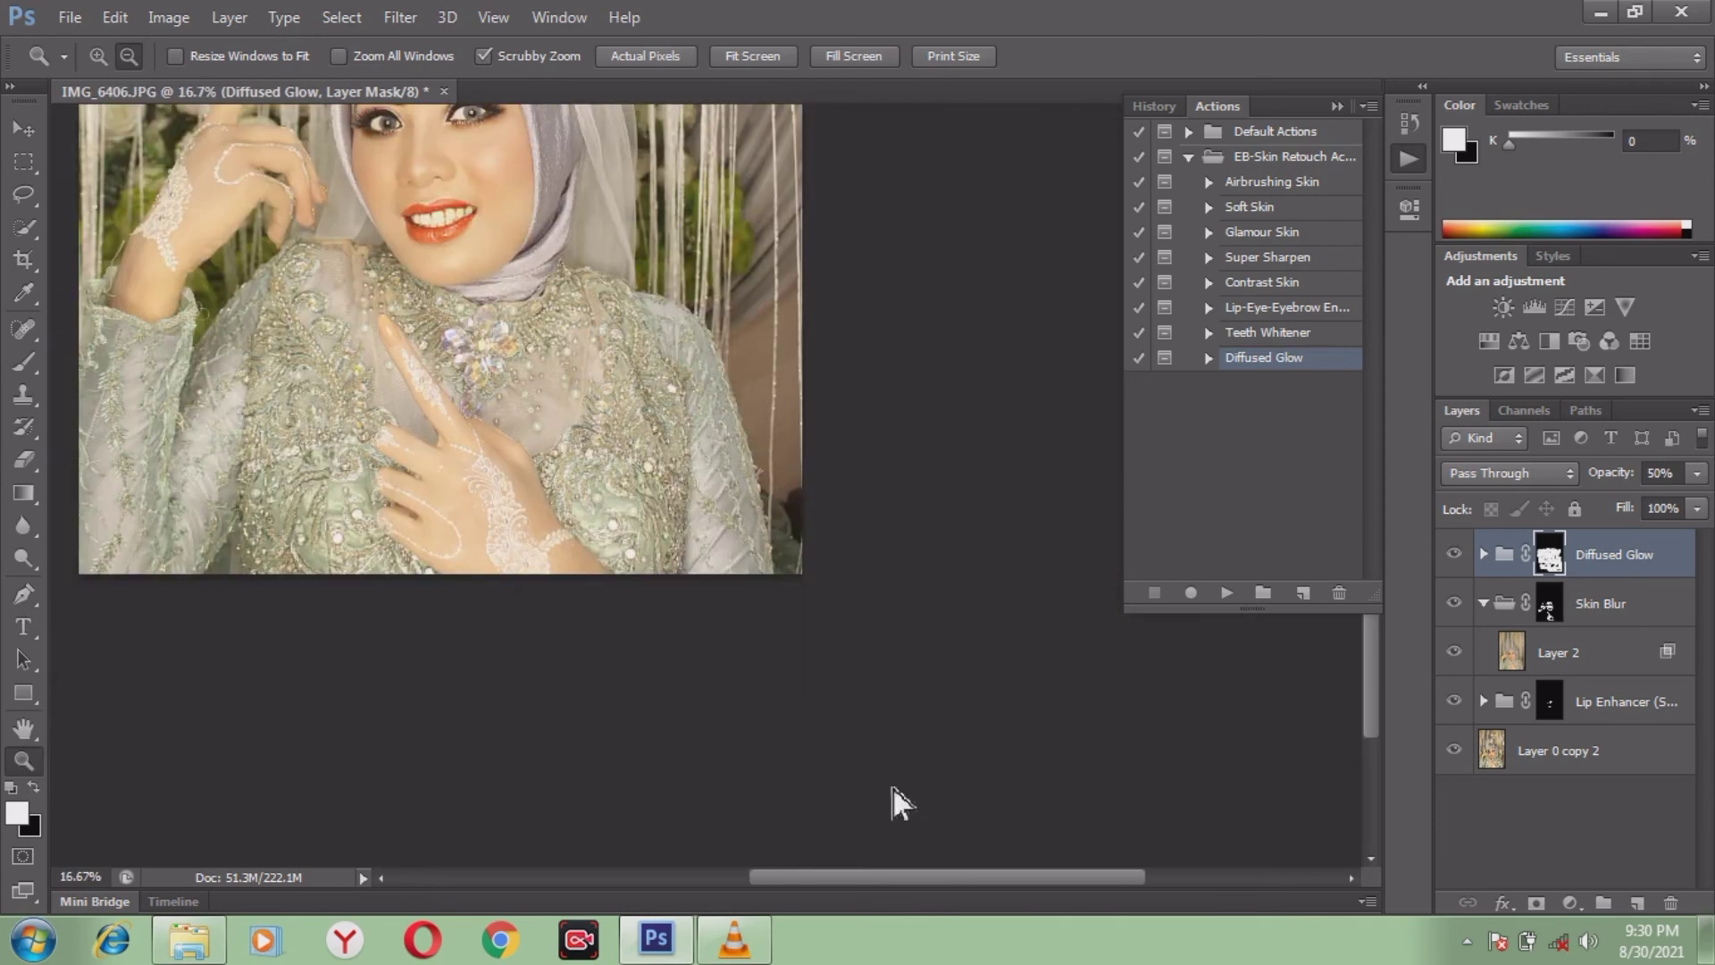
{"action": "left_click_drag", "start_coordinate": [937, 885], "coordinate": [861, 894]}
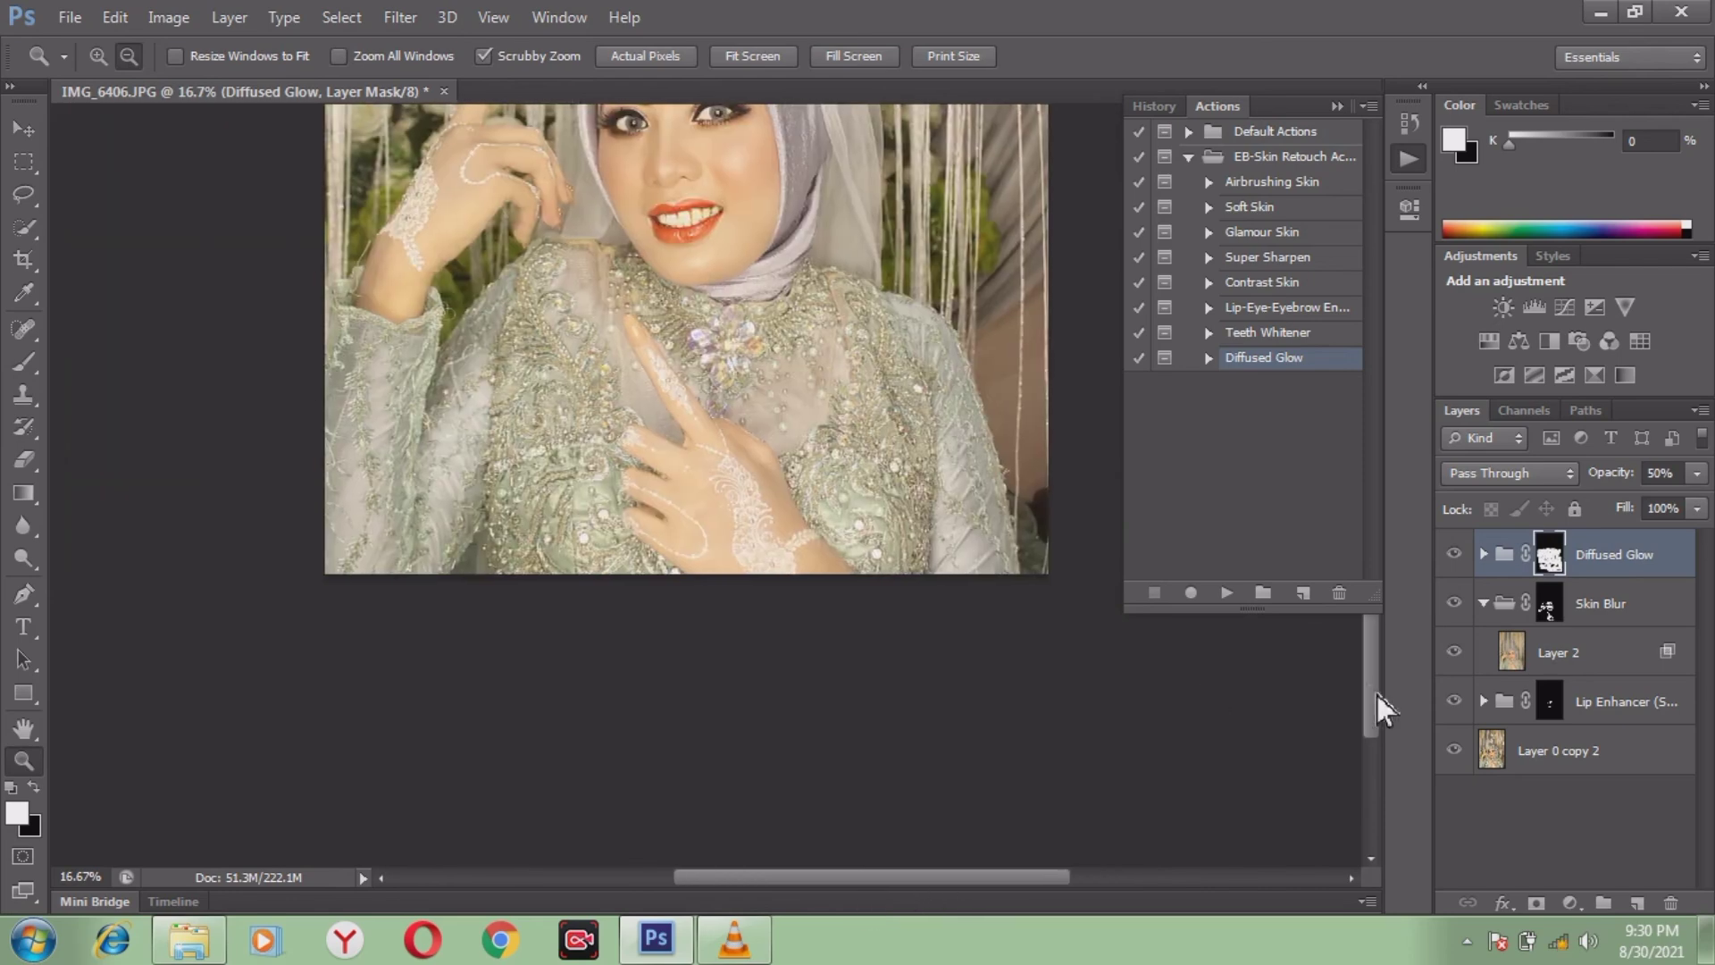
{"action": "left_click_drag", "start_coordinate": [1377, 694], "coordinate": [1376, 612]}
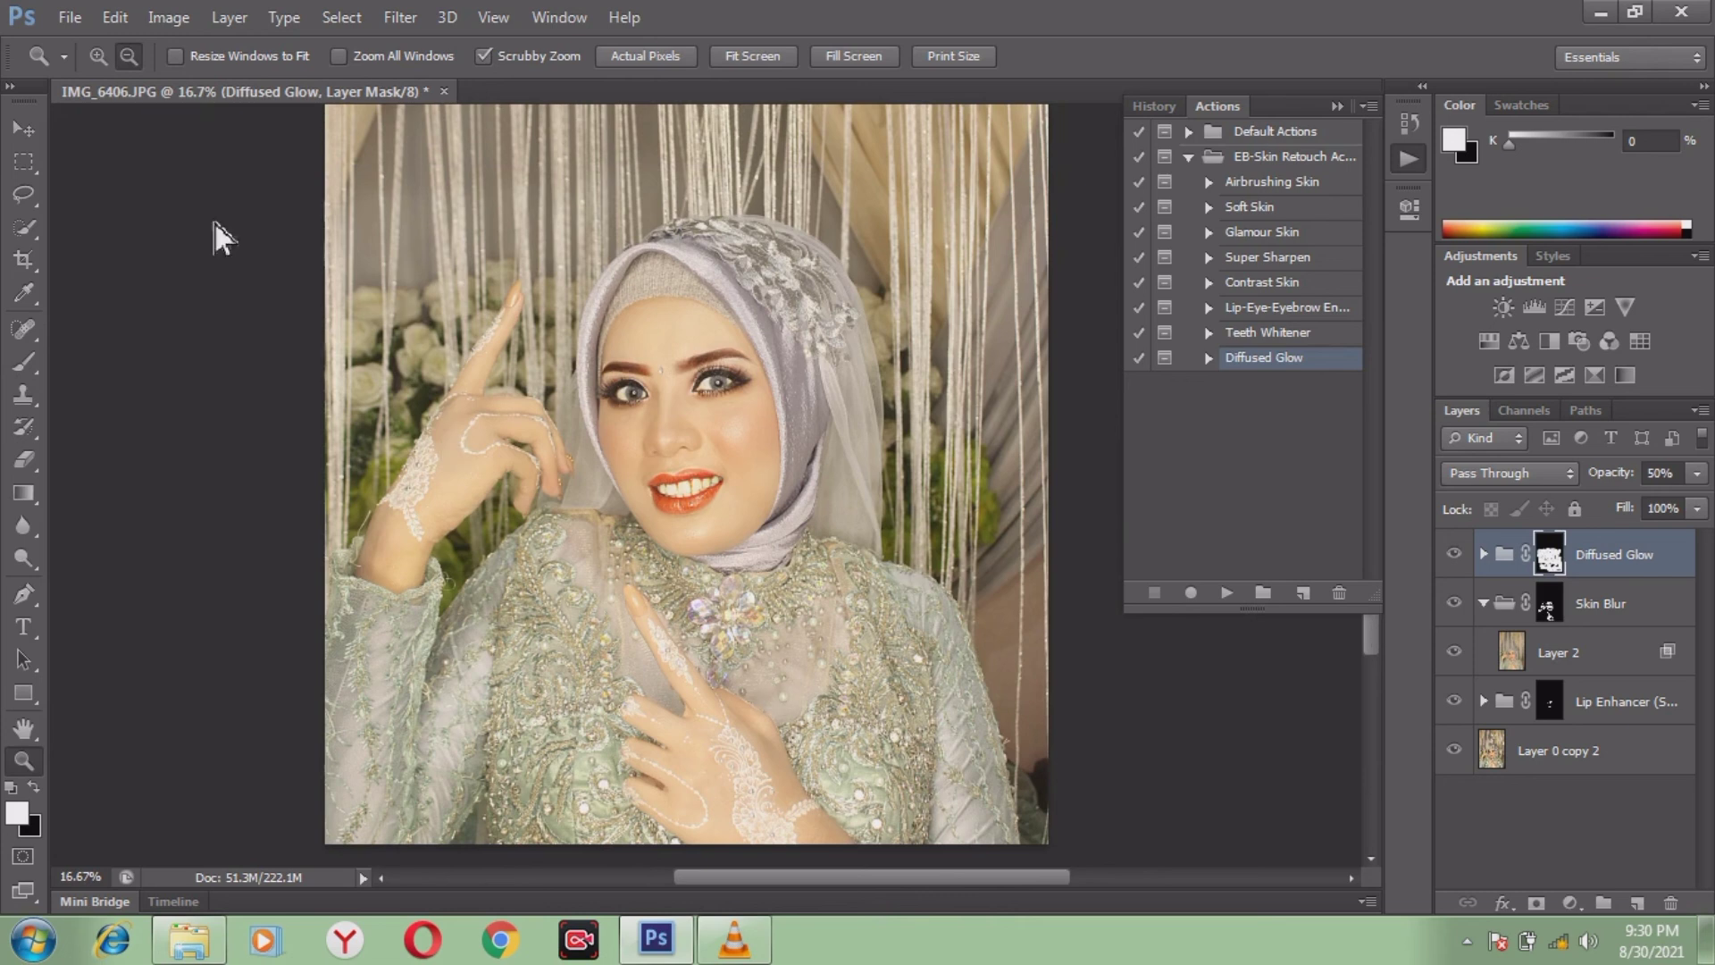
Save the retouched portrait in the Pictures library as testing.jpg in JPEG format, with quality 8 and the Baseline ("Standard") option
{"action": "left_click", "coordinate": [70, 20]}
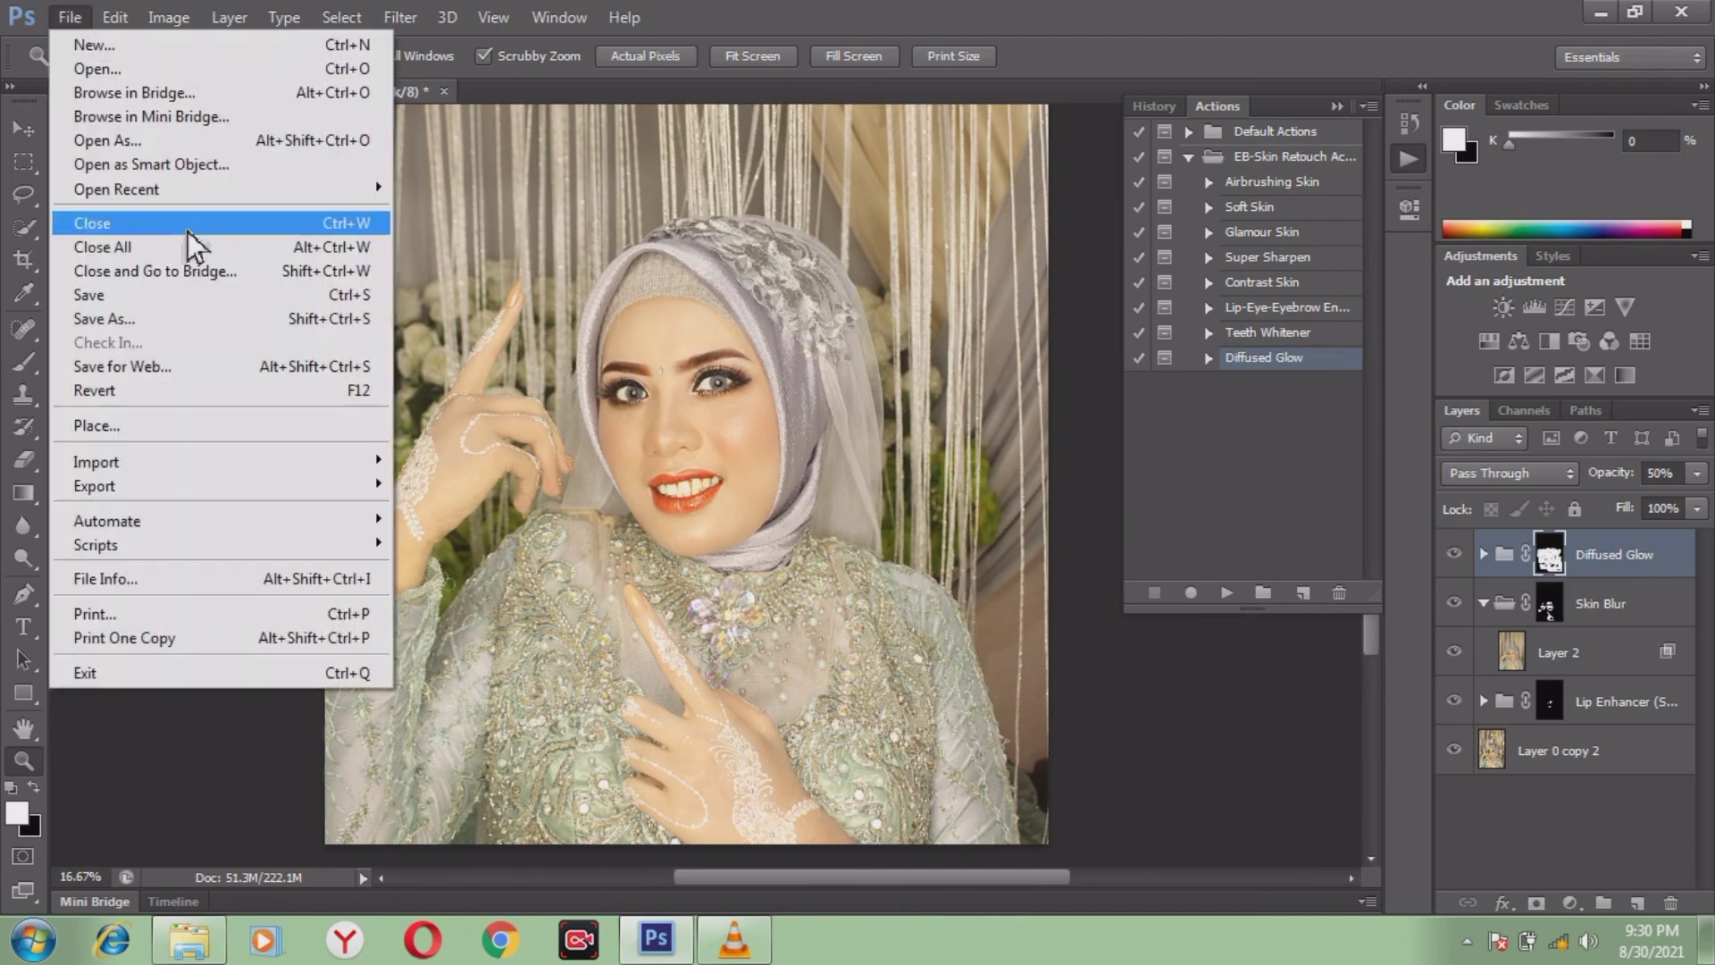
{"action": "left_click", "coordinate": [148, 325]}
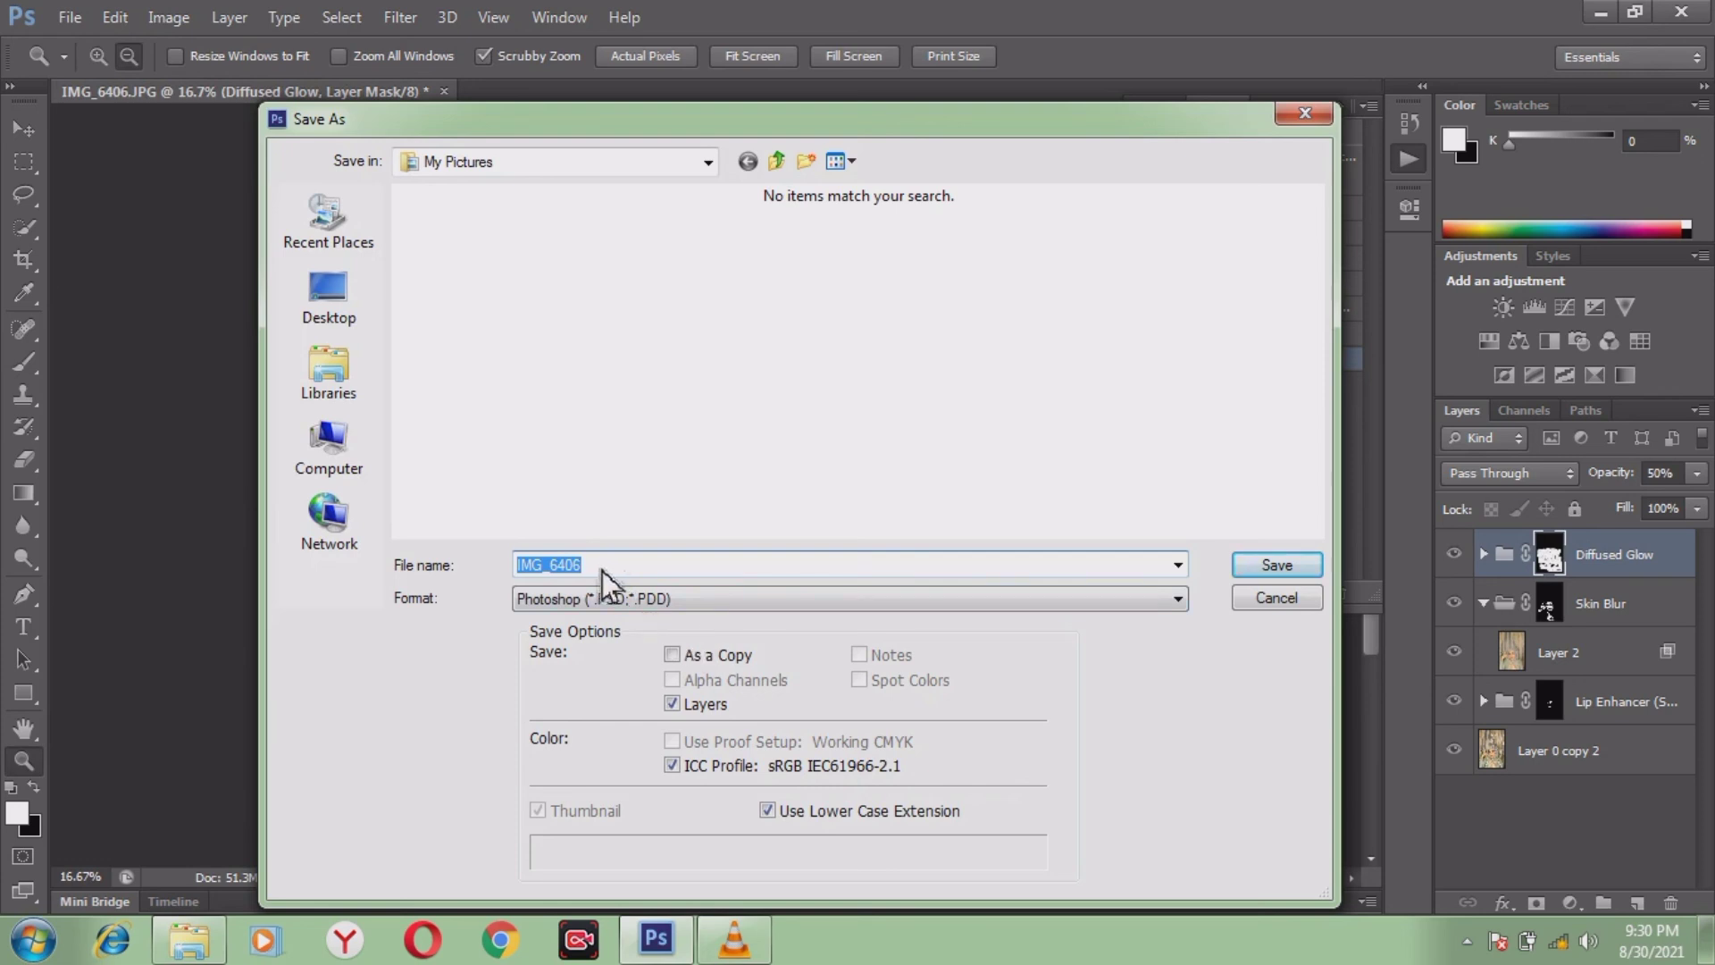
{"action": "type", "text": "testing"}
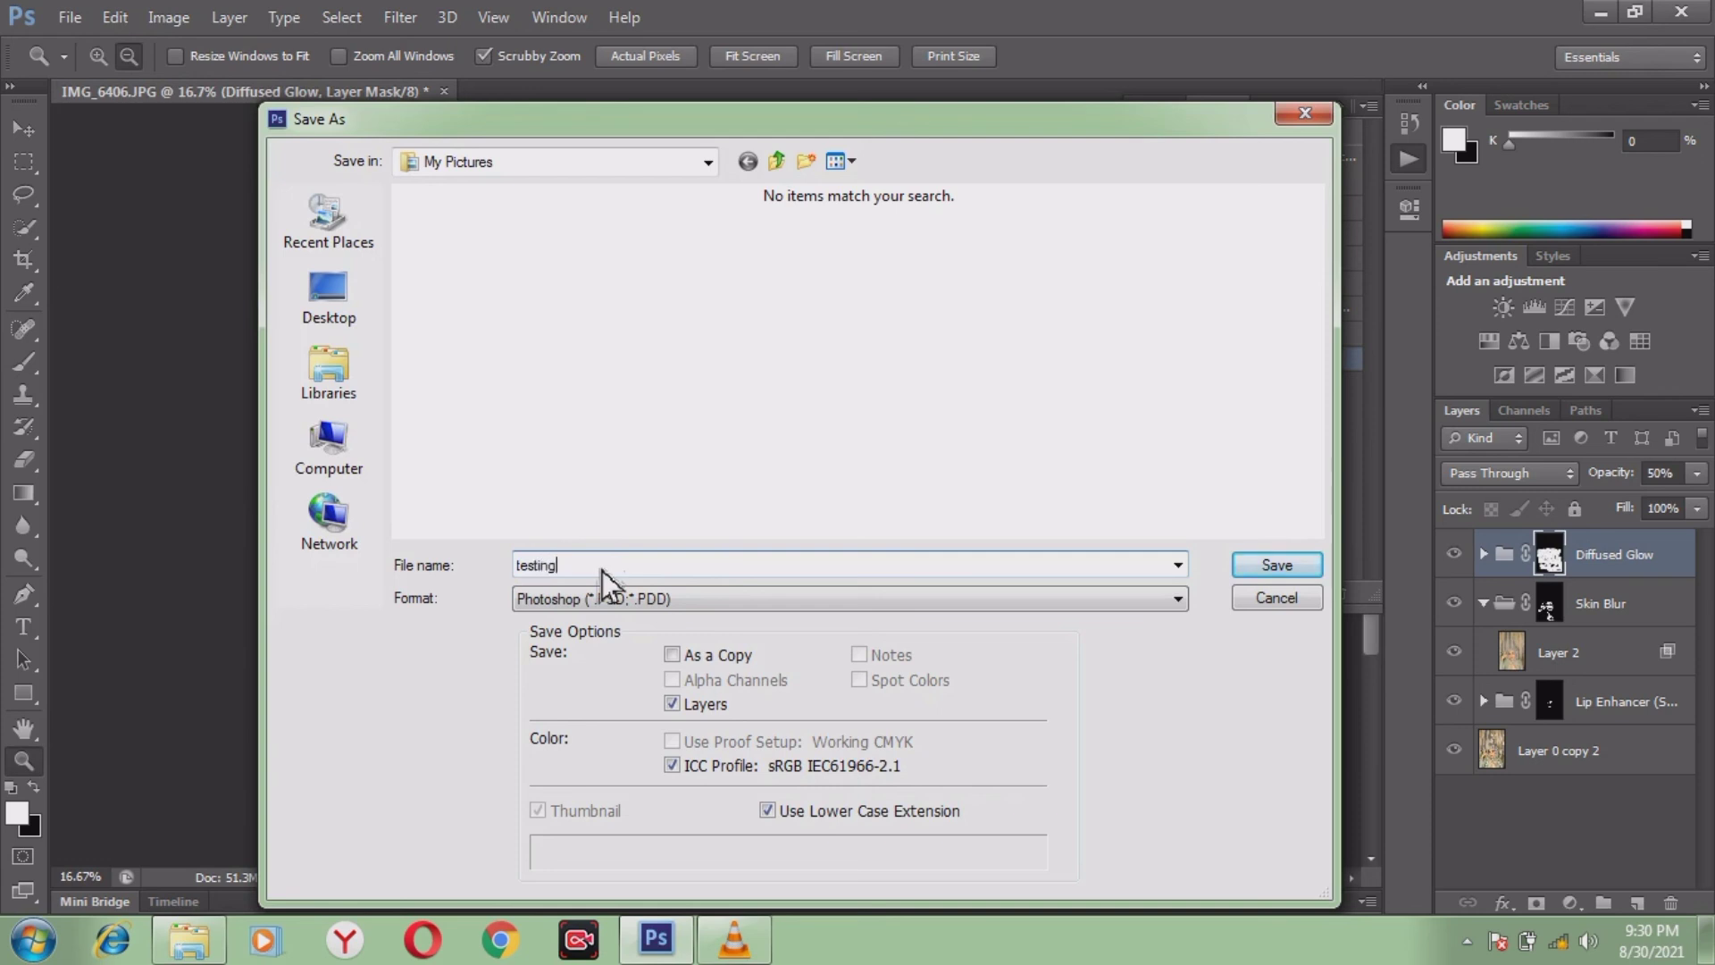
{"action": "left_click", "coordinate": [323, 446]}
{"action": "left_click", "coordinate": [328, 376]}
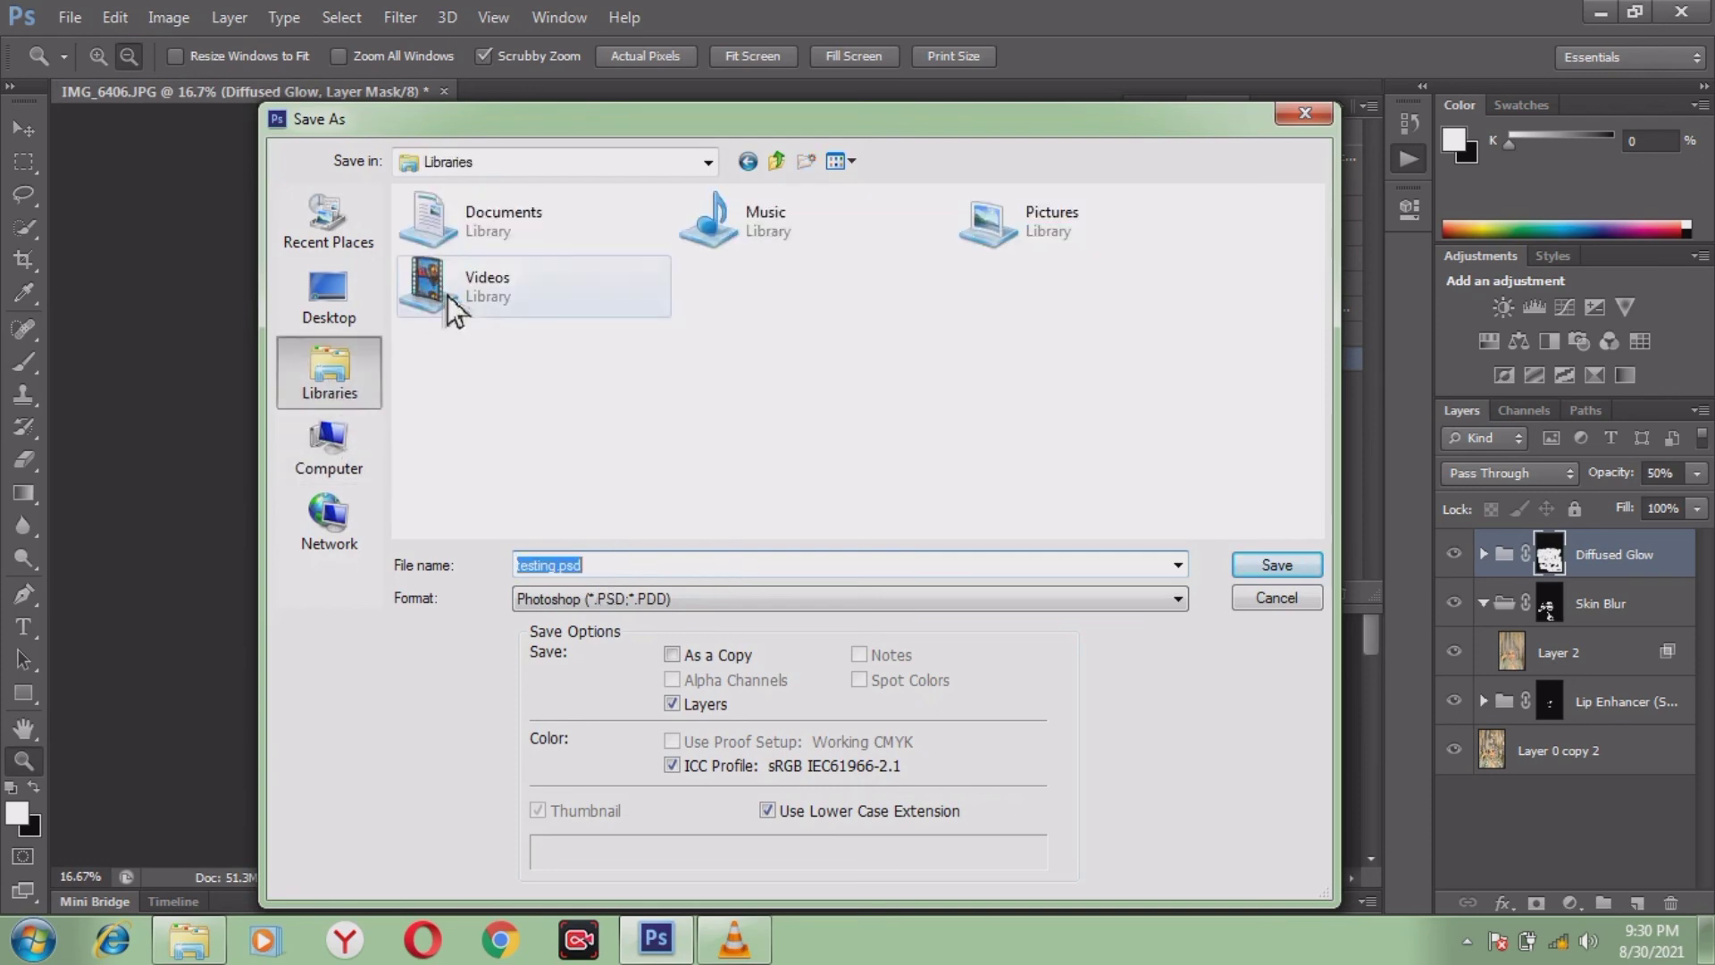
{"action": "double_click", "coordinate": [1006, 240]}
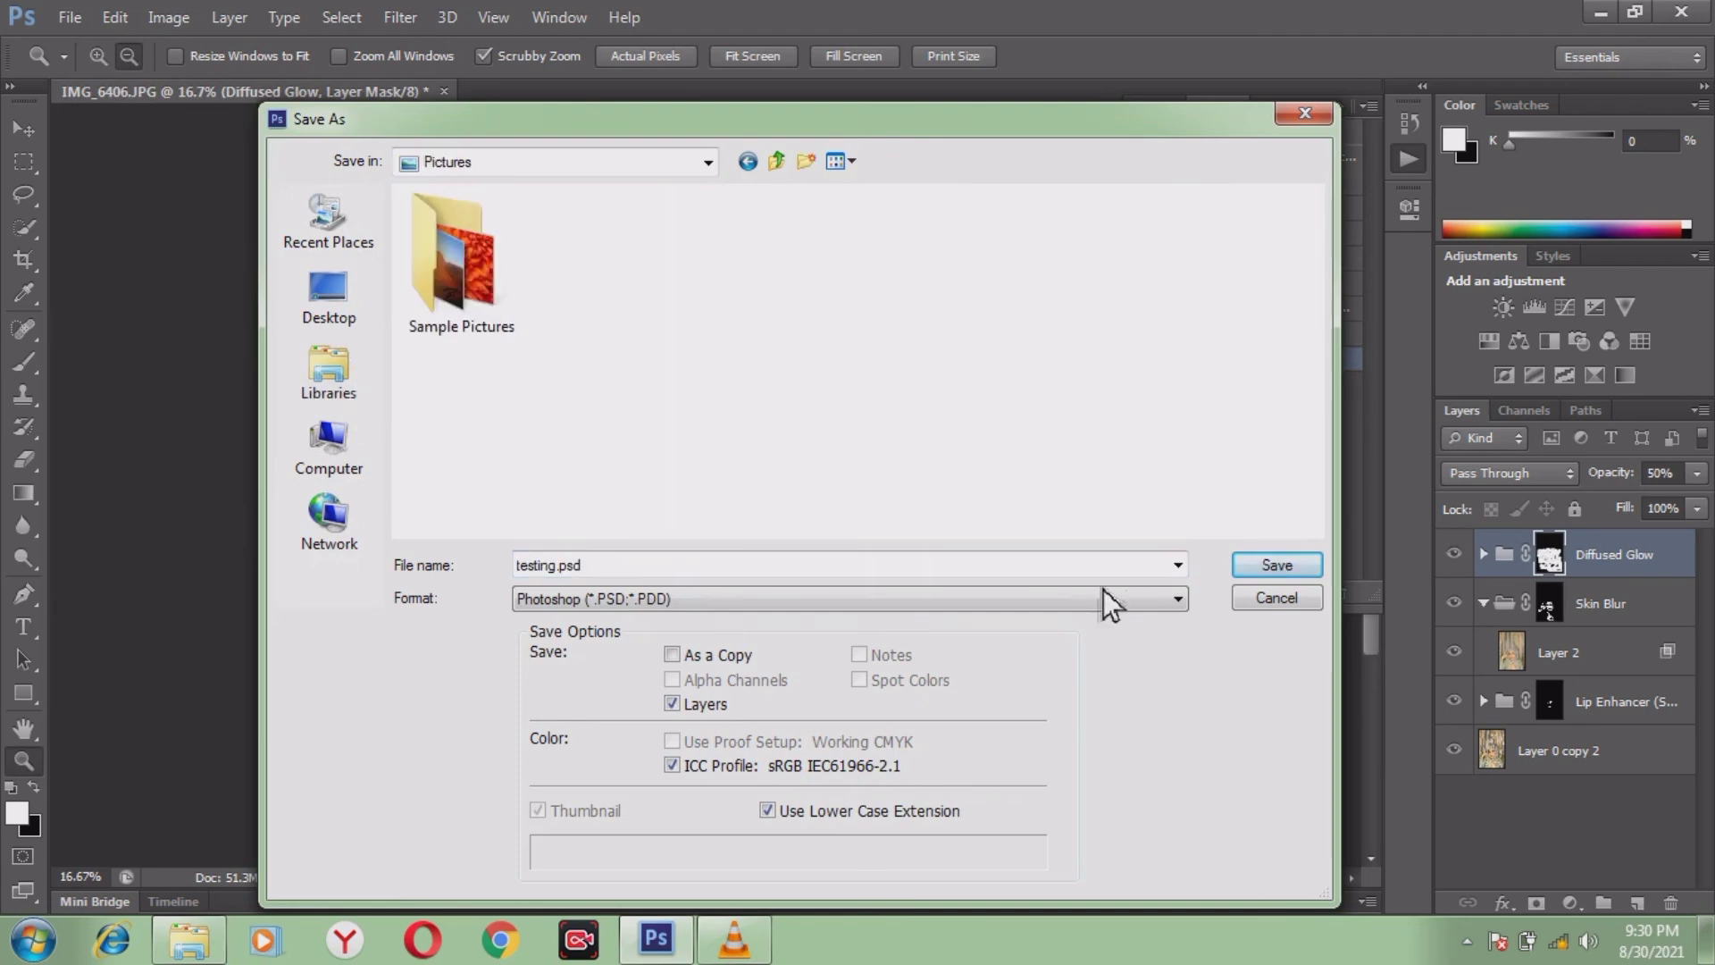
{"action": "left_click", "coordinate": [1179, 601]}
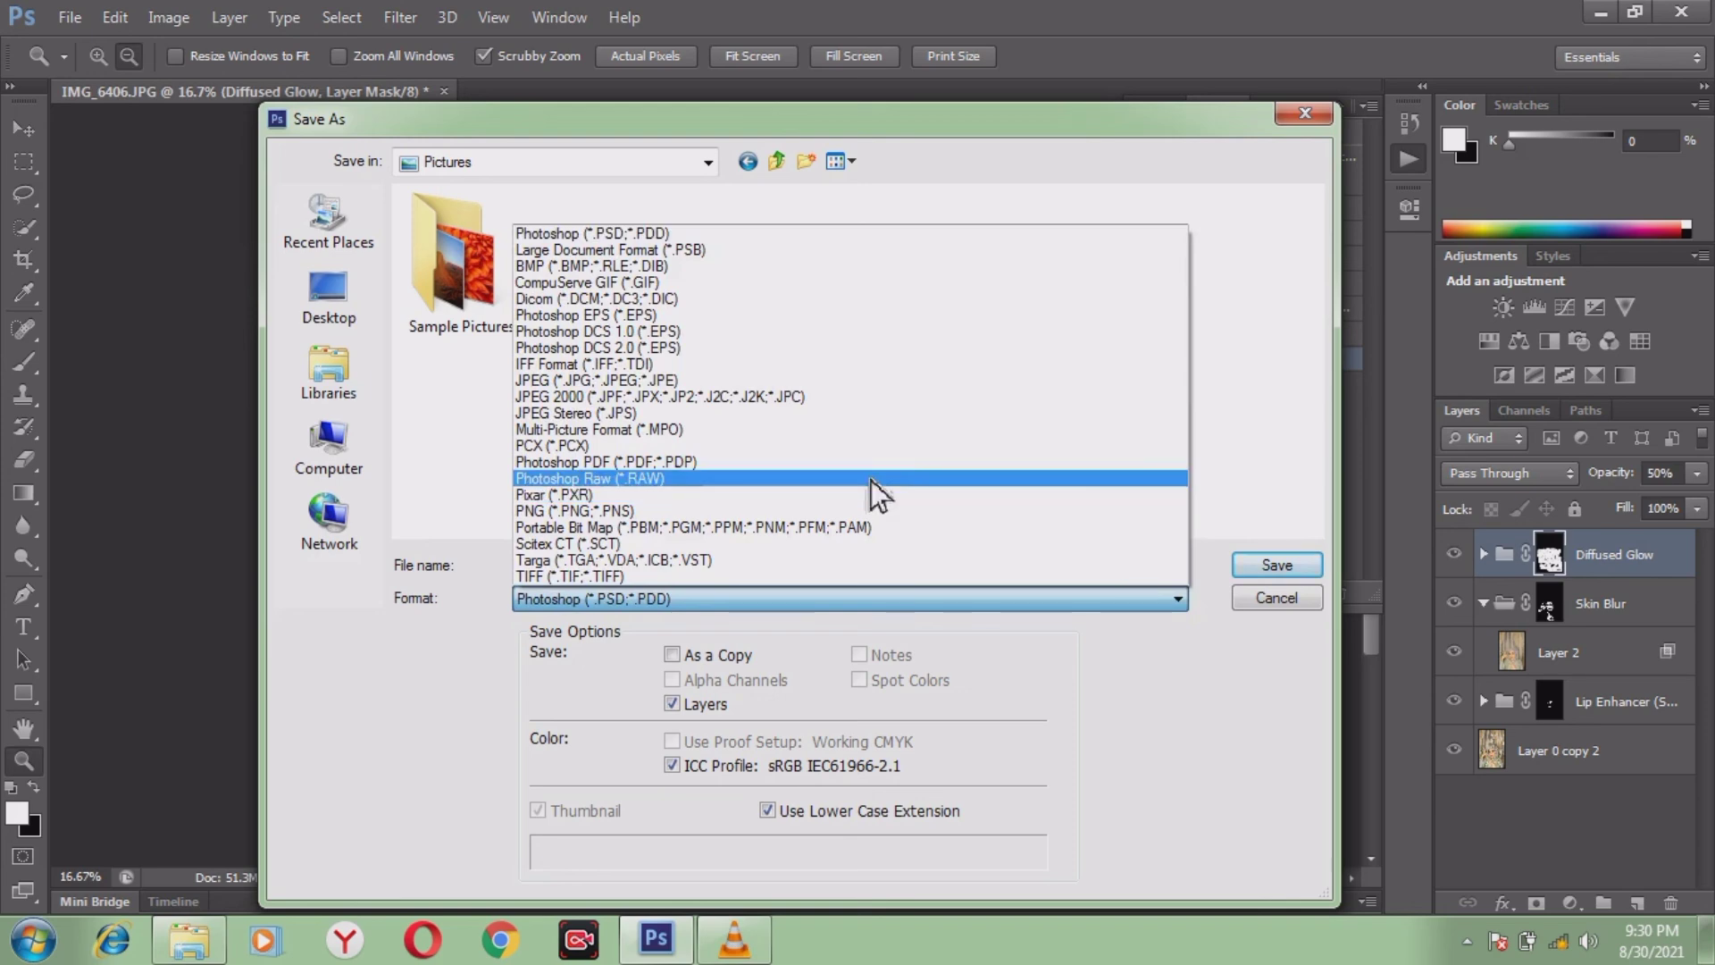
{"action": "left_click", "coordinate": [777, 380]}
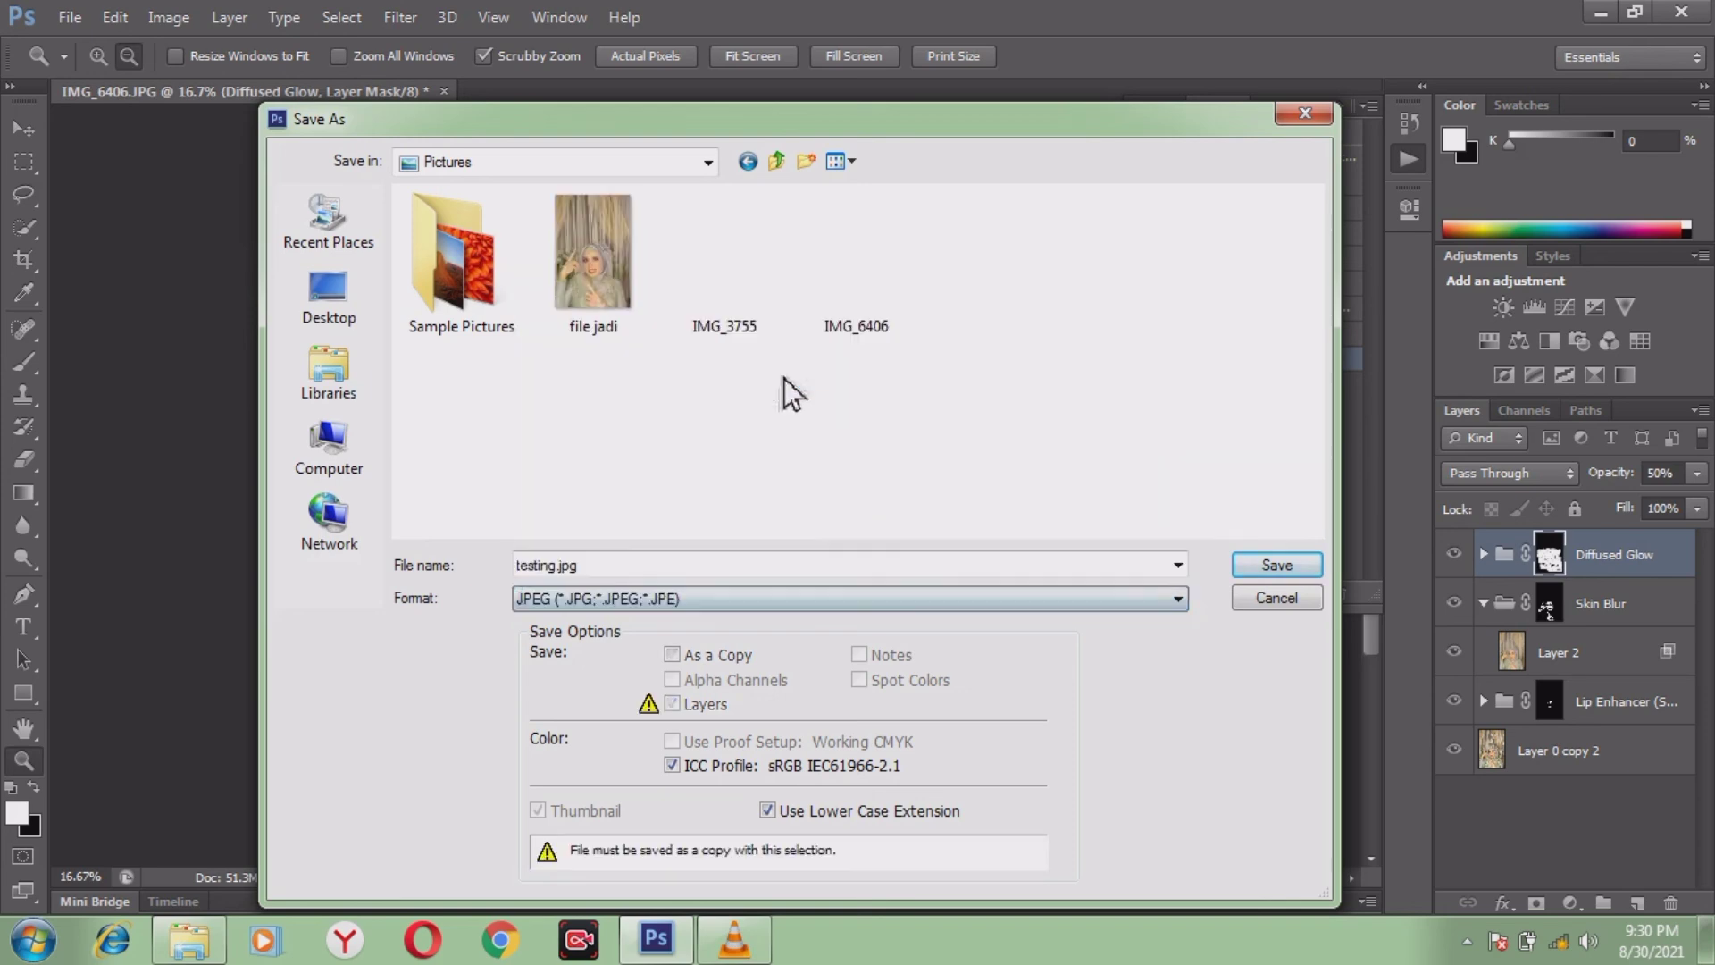
{"action": "left_click", "coordinate": [1275, 565]}
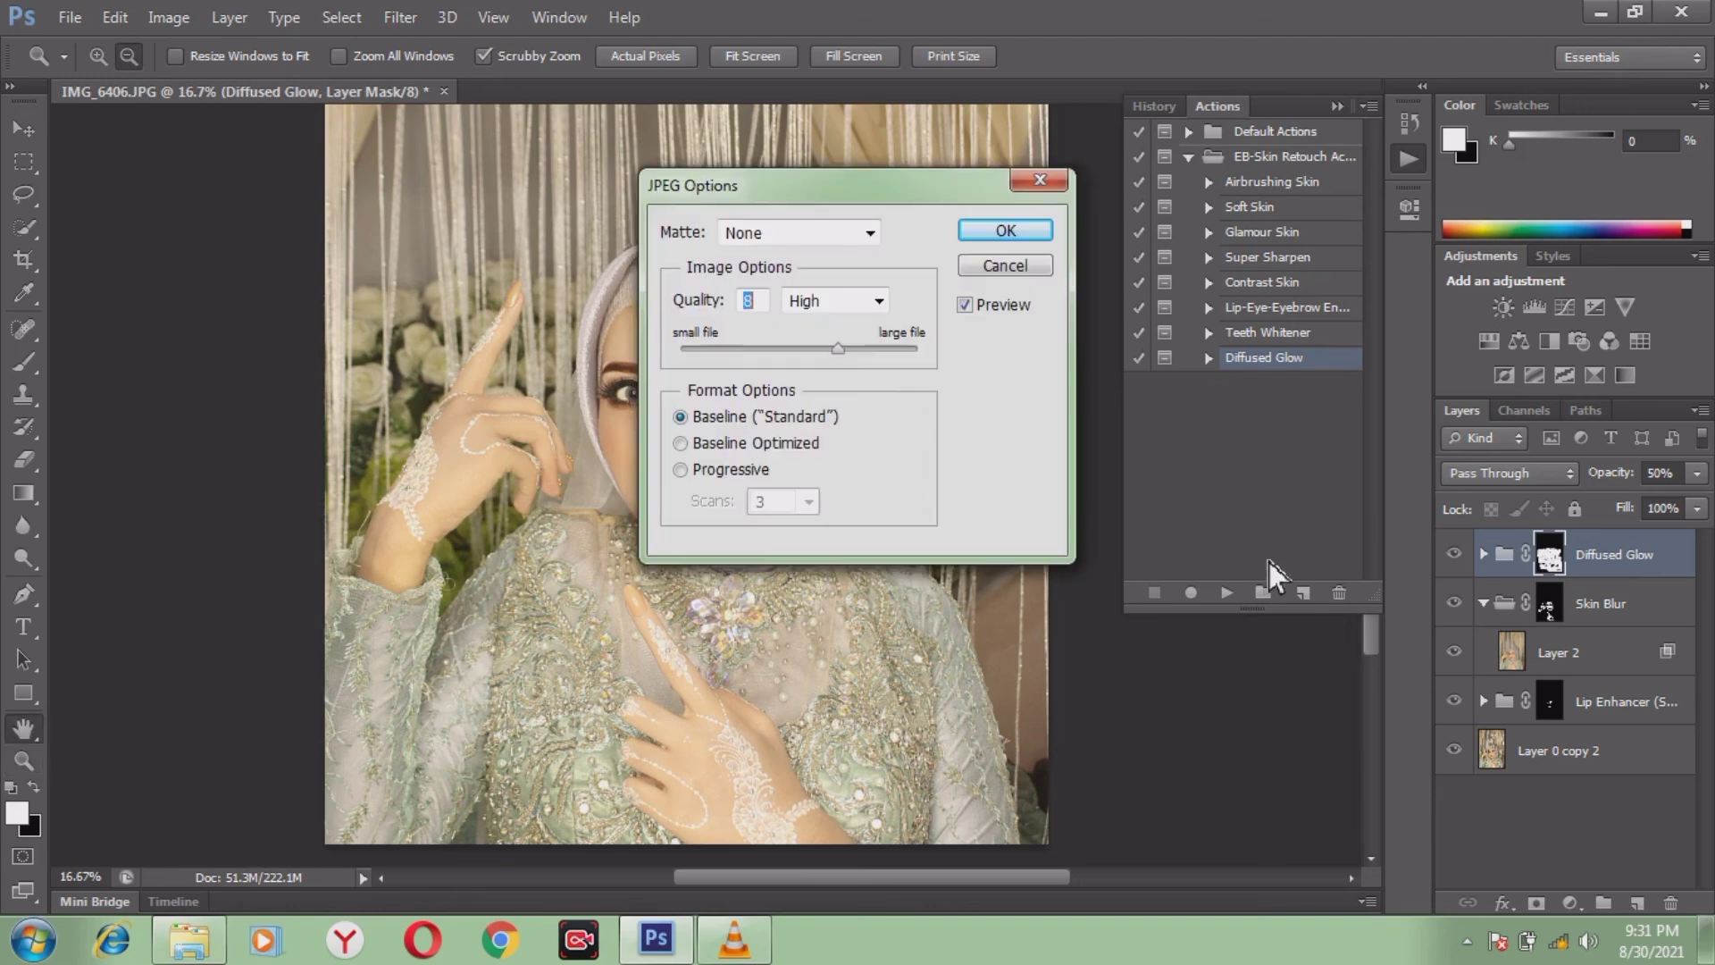
{"action": "left_click", "coordinate": [1020, 237]}
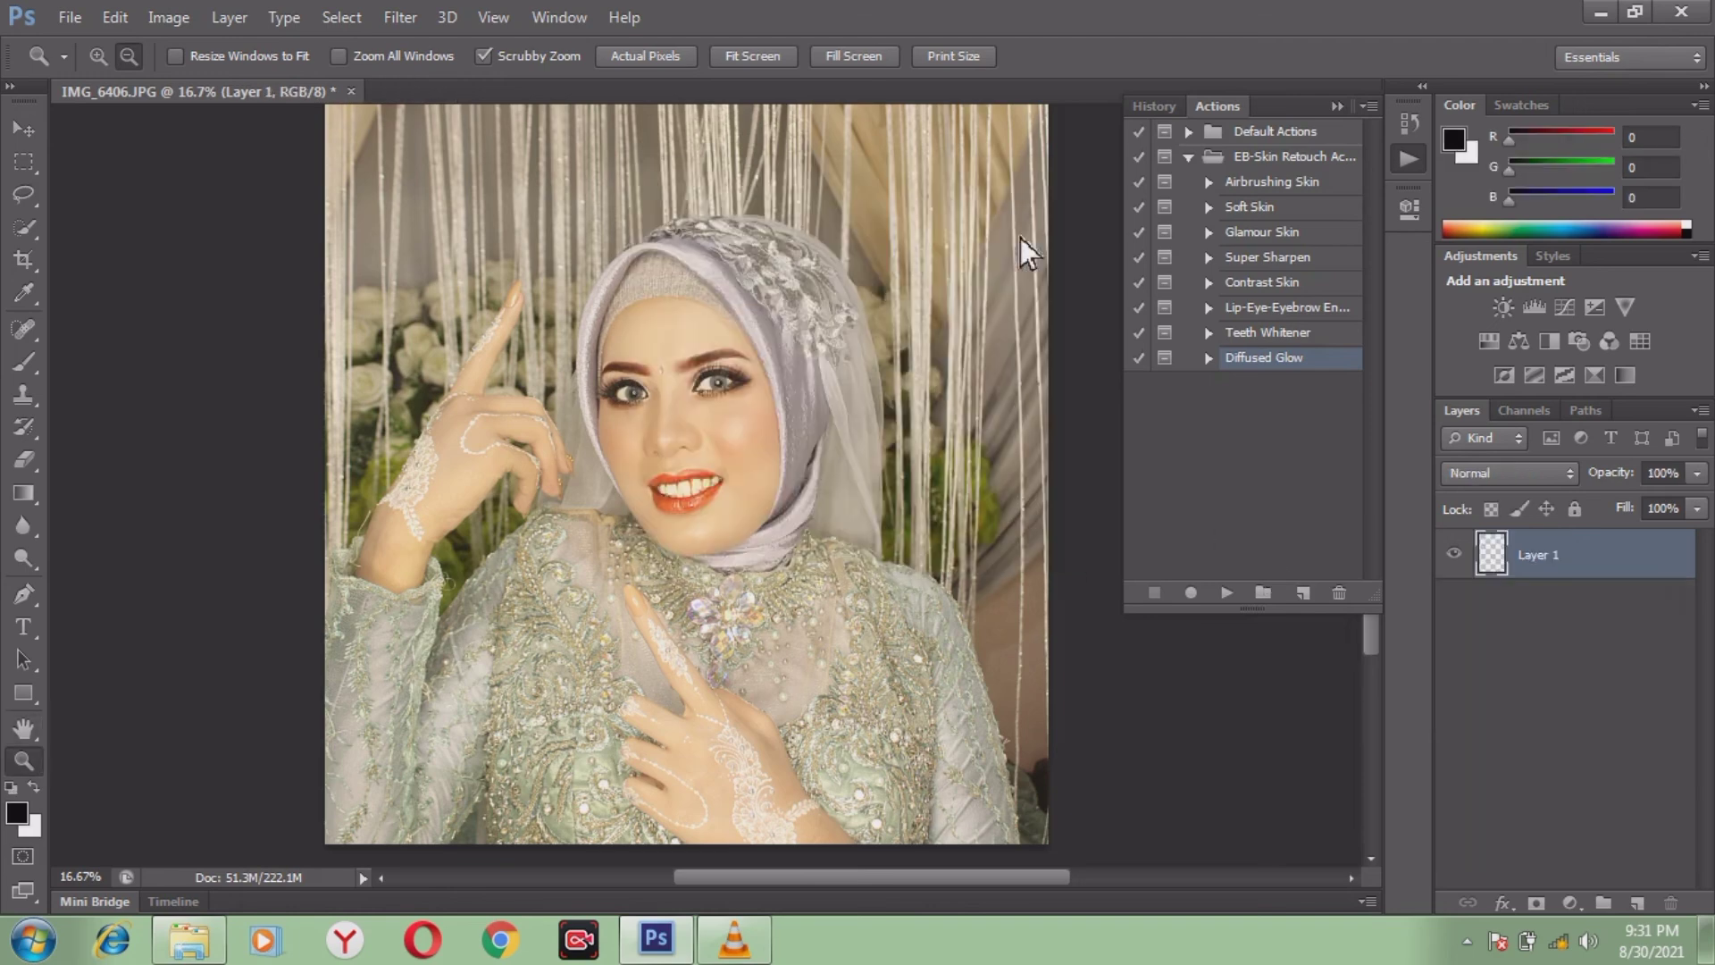